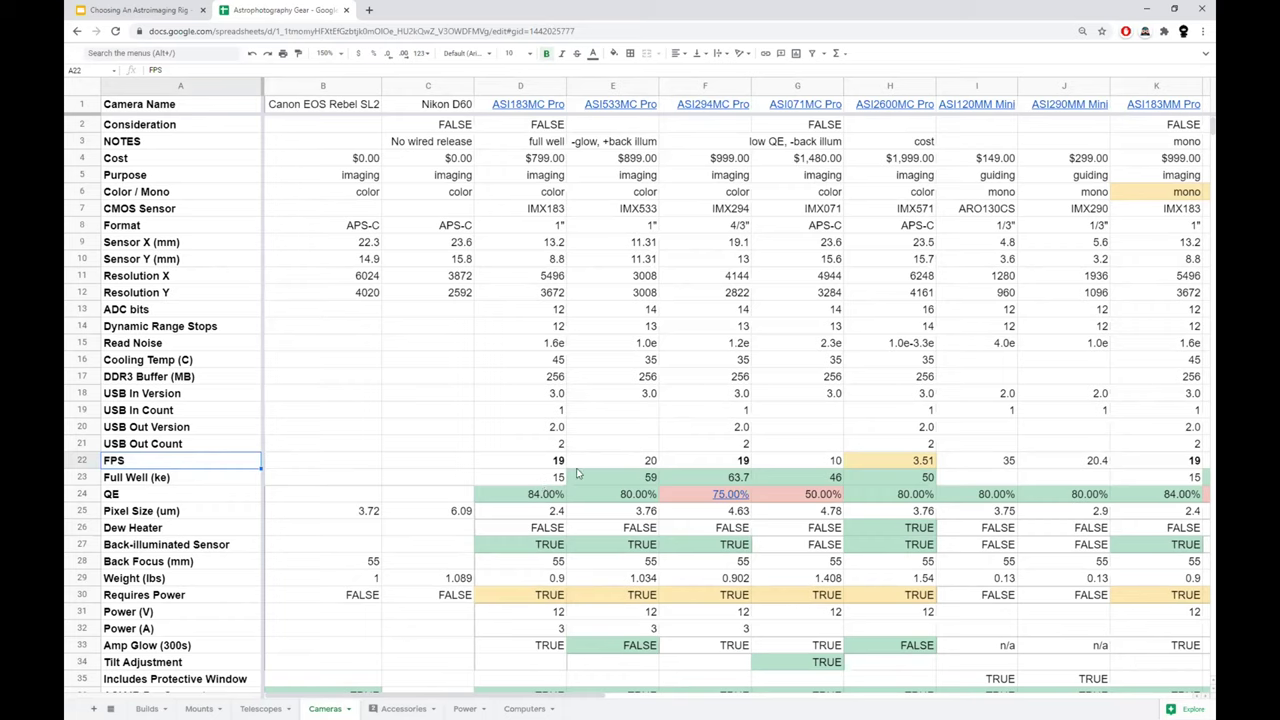
Examine the QE, Dew Heater and Back-illuminated Sensor rows across the cameras in the Cameras sheet.
left_click(624, 496)
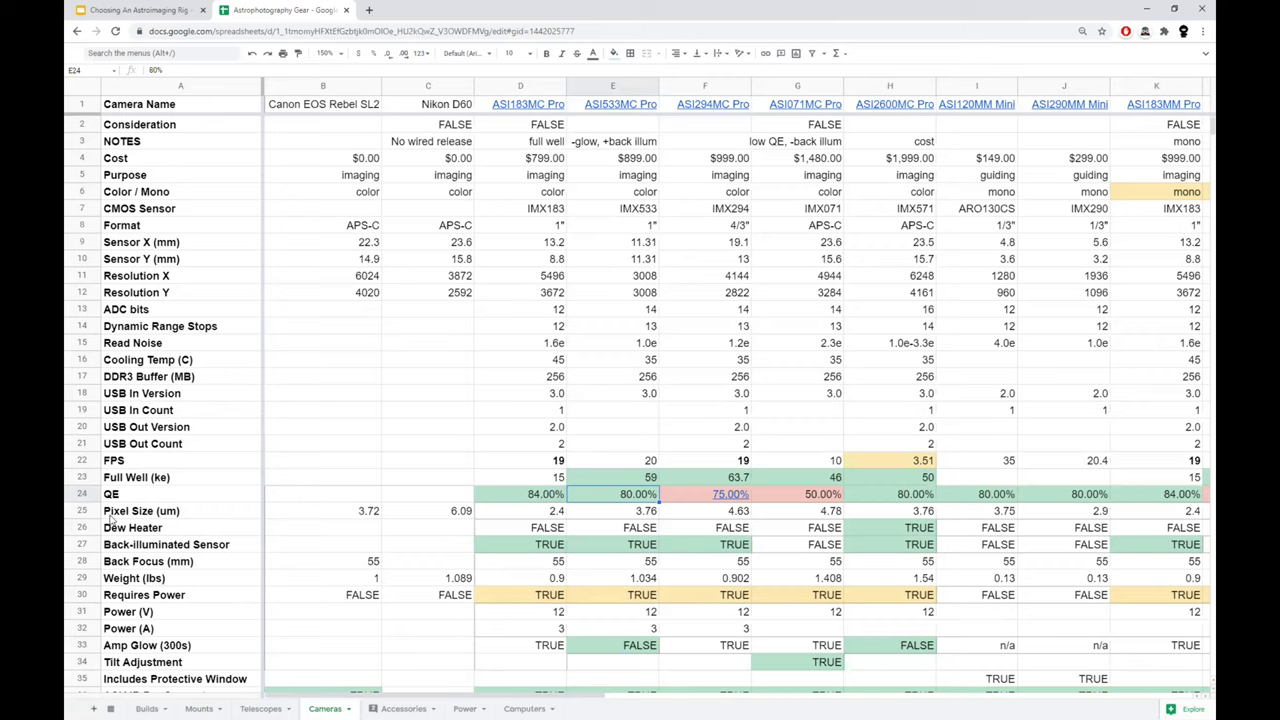
left_click(80, 530)
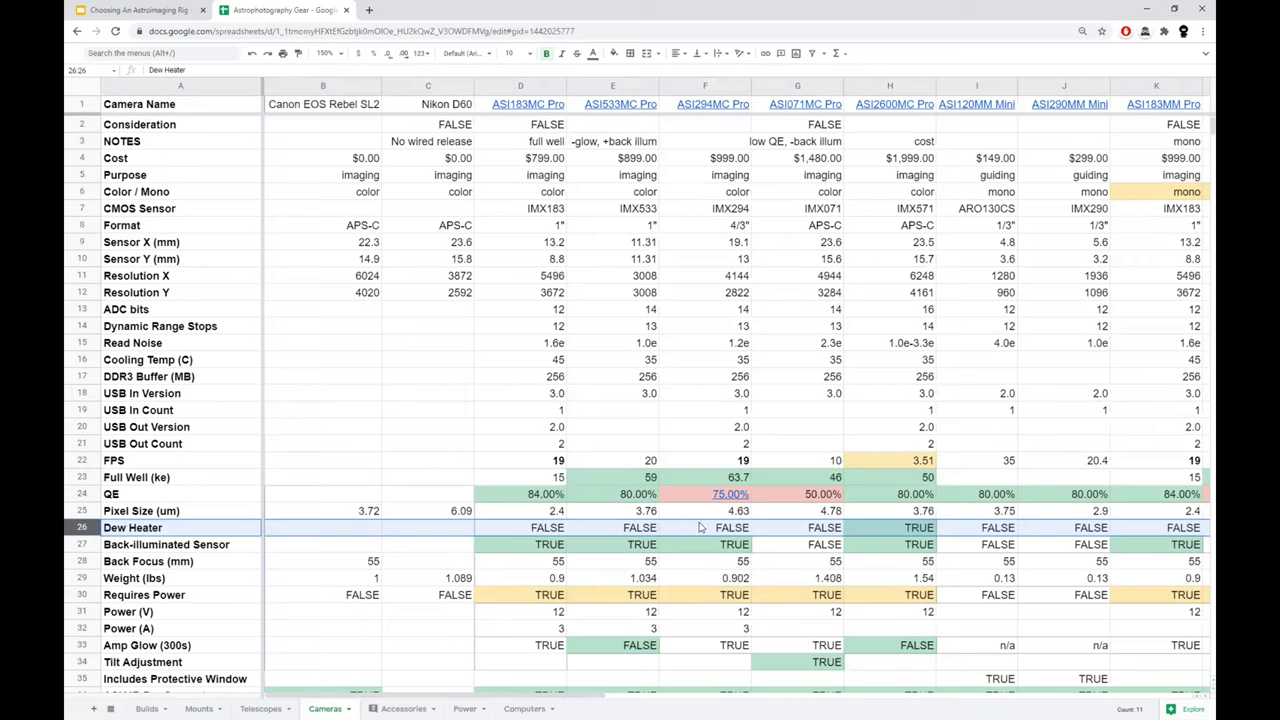
left_click(515, 529)
left_click(527, 548)
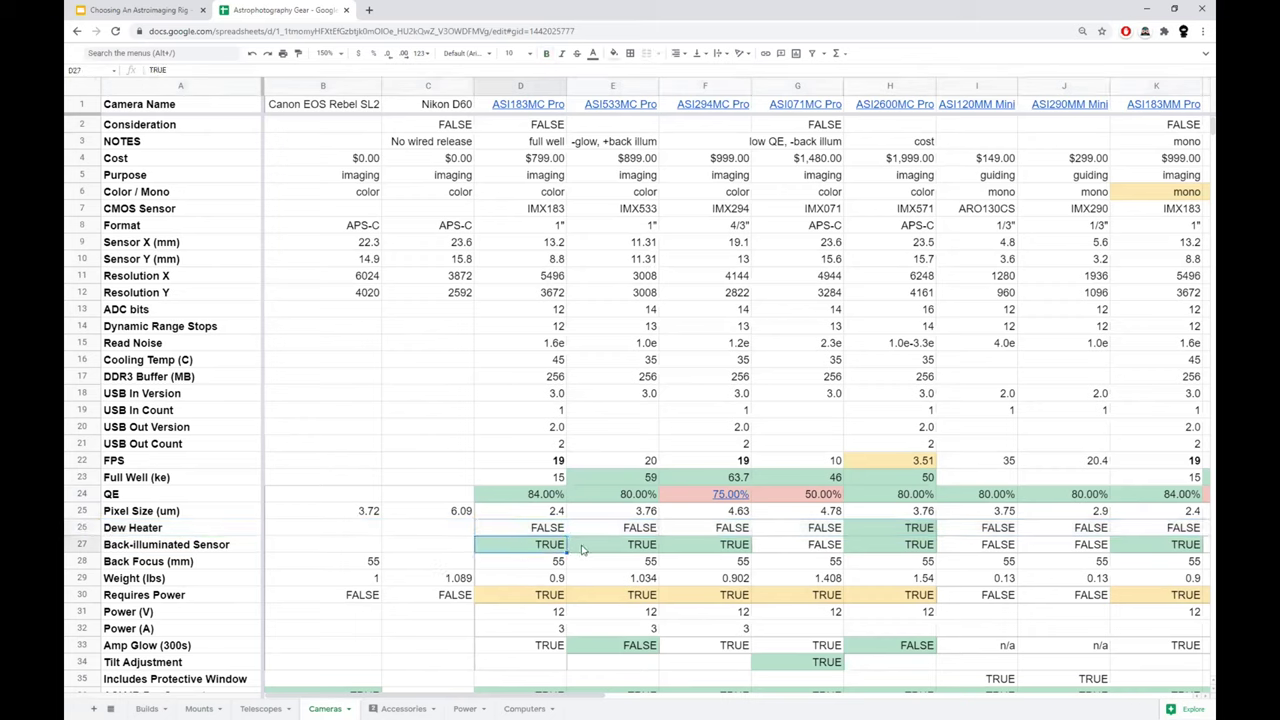
left_click(716, 557, "shift")
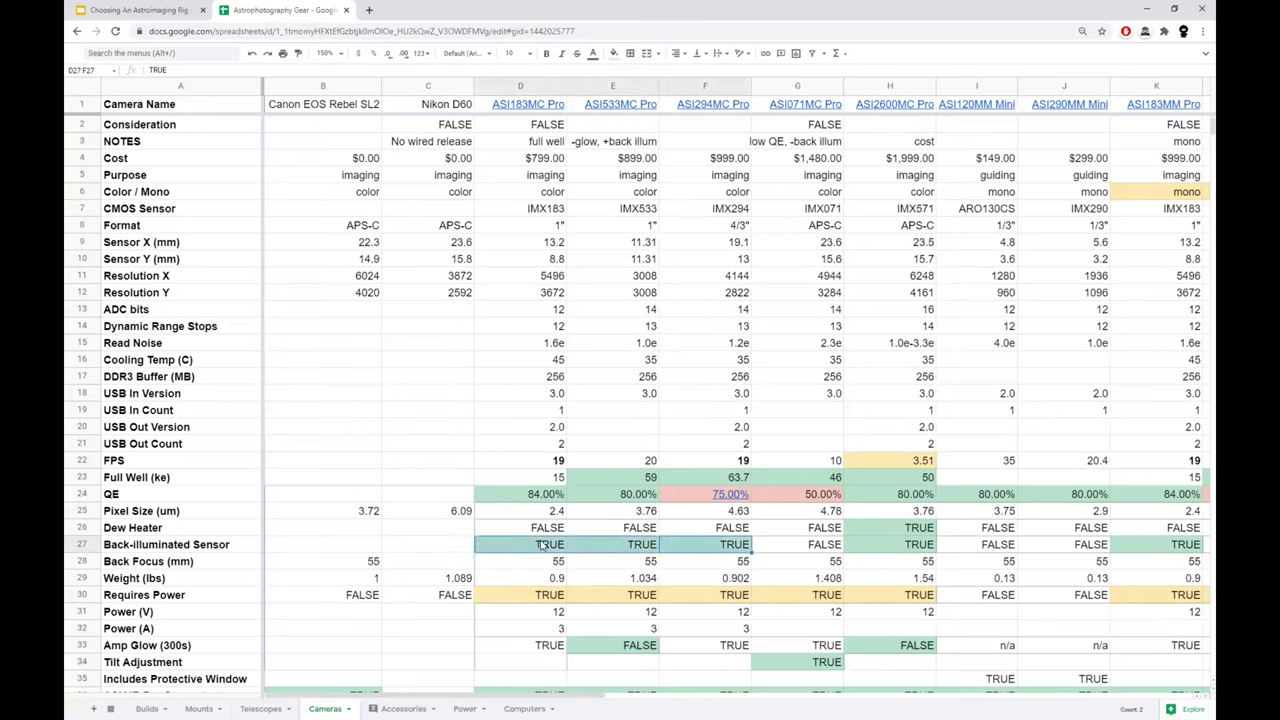
left_click(722, 550)
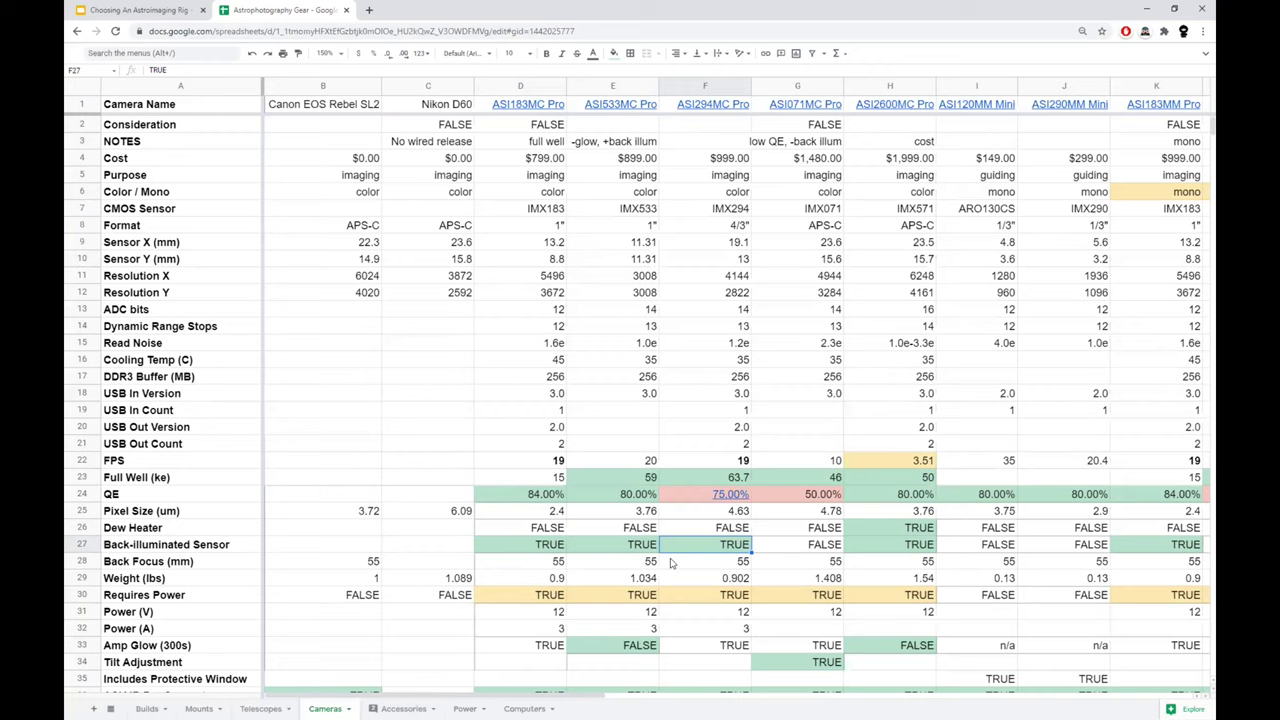
Compare the Power (A) and Amp Glow (300s) values of the ASI cameras.
scroll(672, 563, "down", 1)
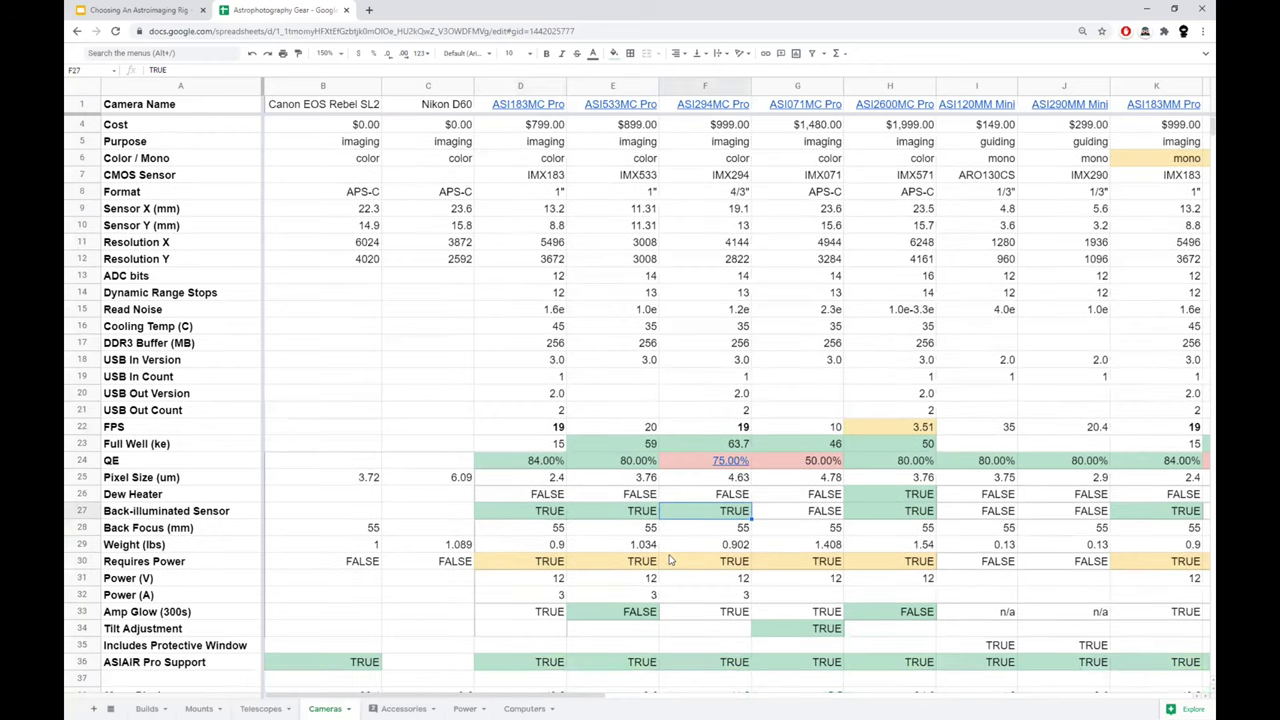
scroll(664, 567, "down", 1)
left_click_drag(541, 562, 694, 575)
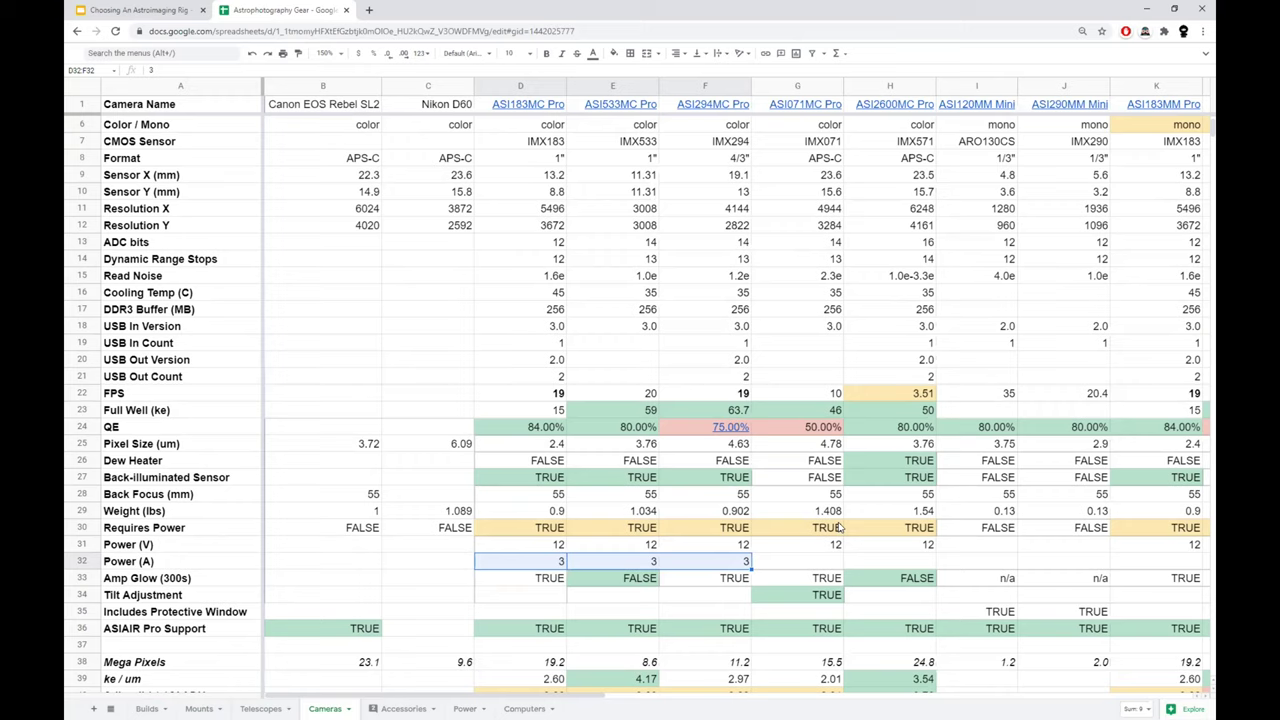
left_click(532, 583)
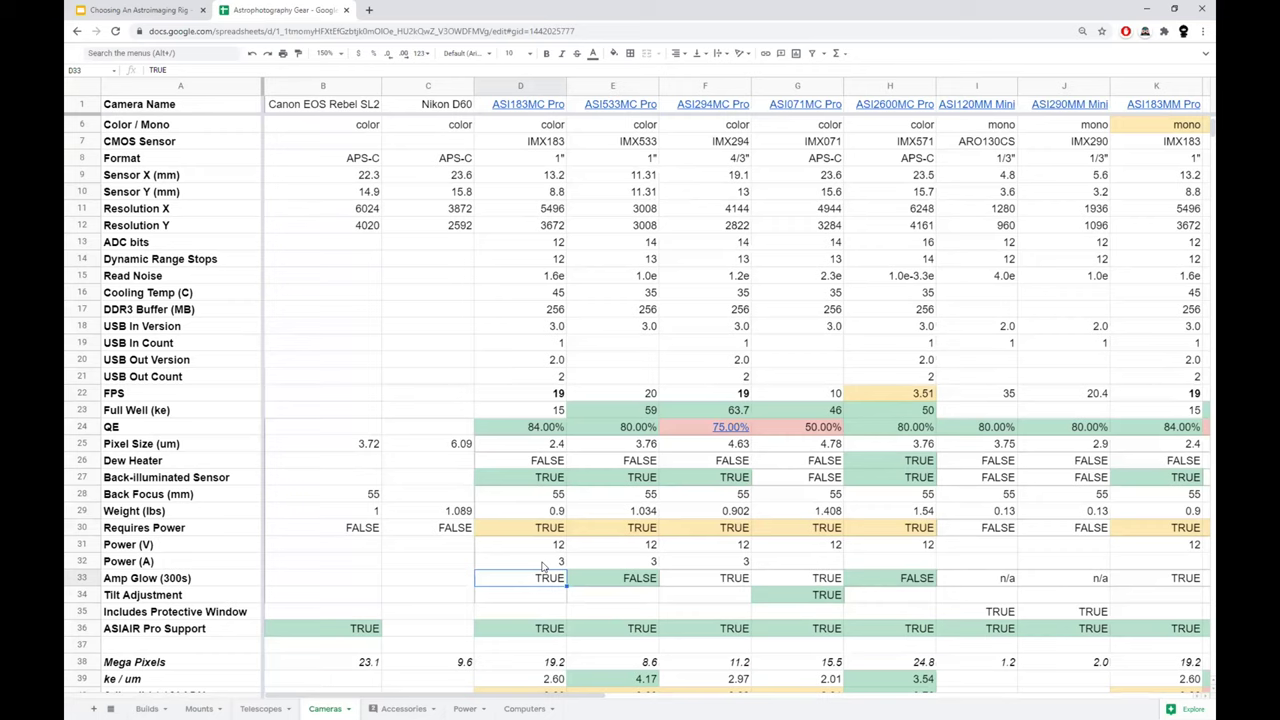
scroll(543, 566, "up", 2)
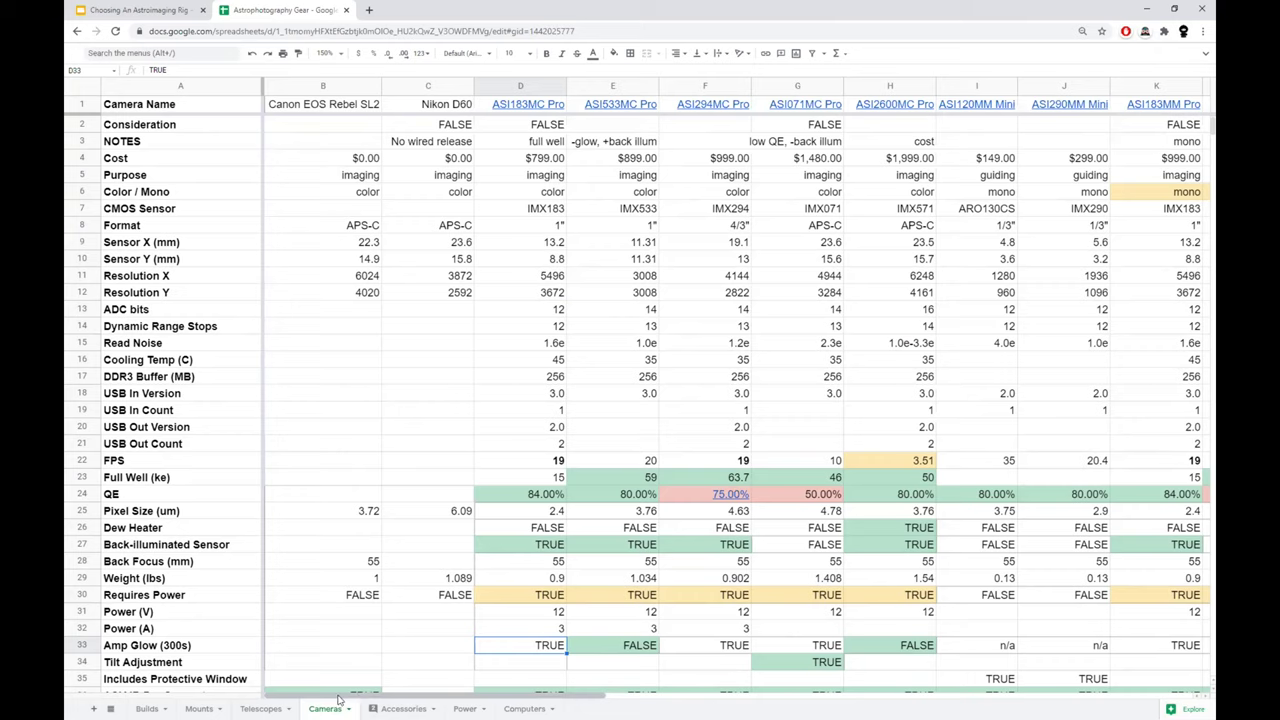
Review the battery Amp Hours in the Power sheet and the ASIAIR Pro's amperage in the Computers sheet.
left_click(457, 706)
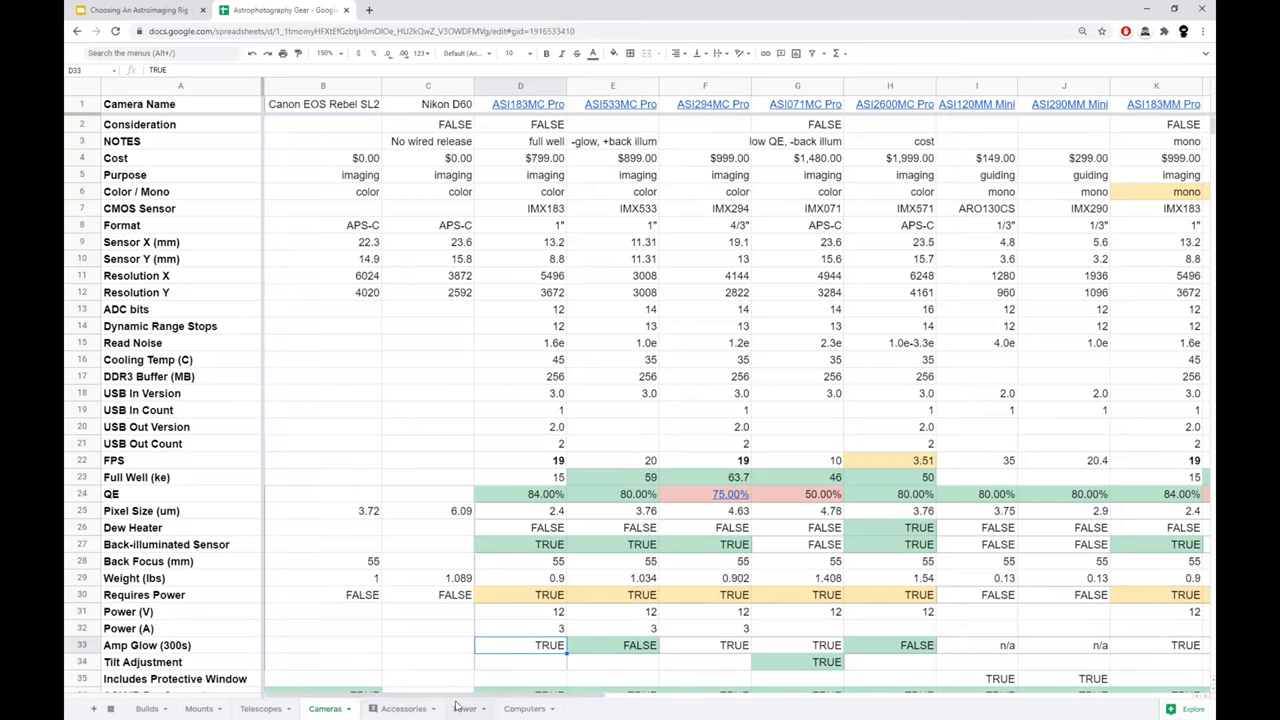
right_click(457, 706)
left_click(363, 401)
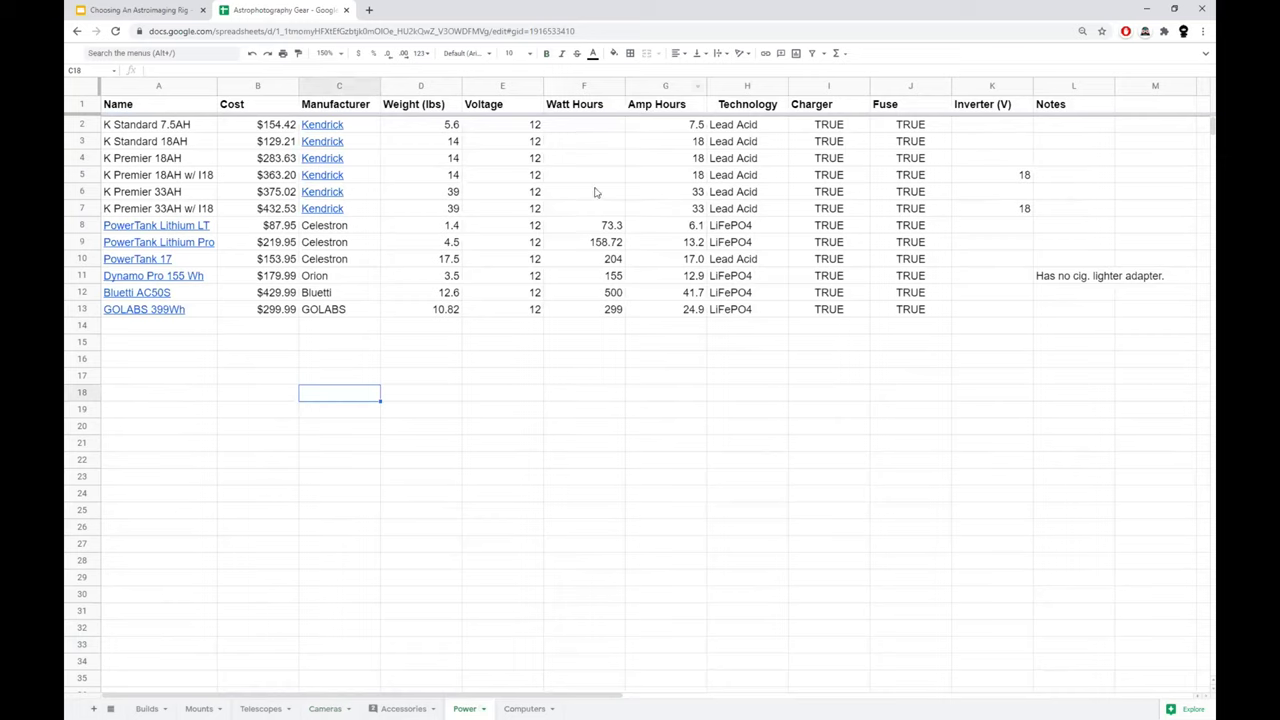
left_click(645, 84)
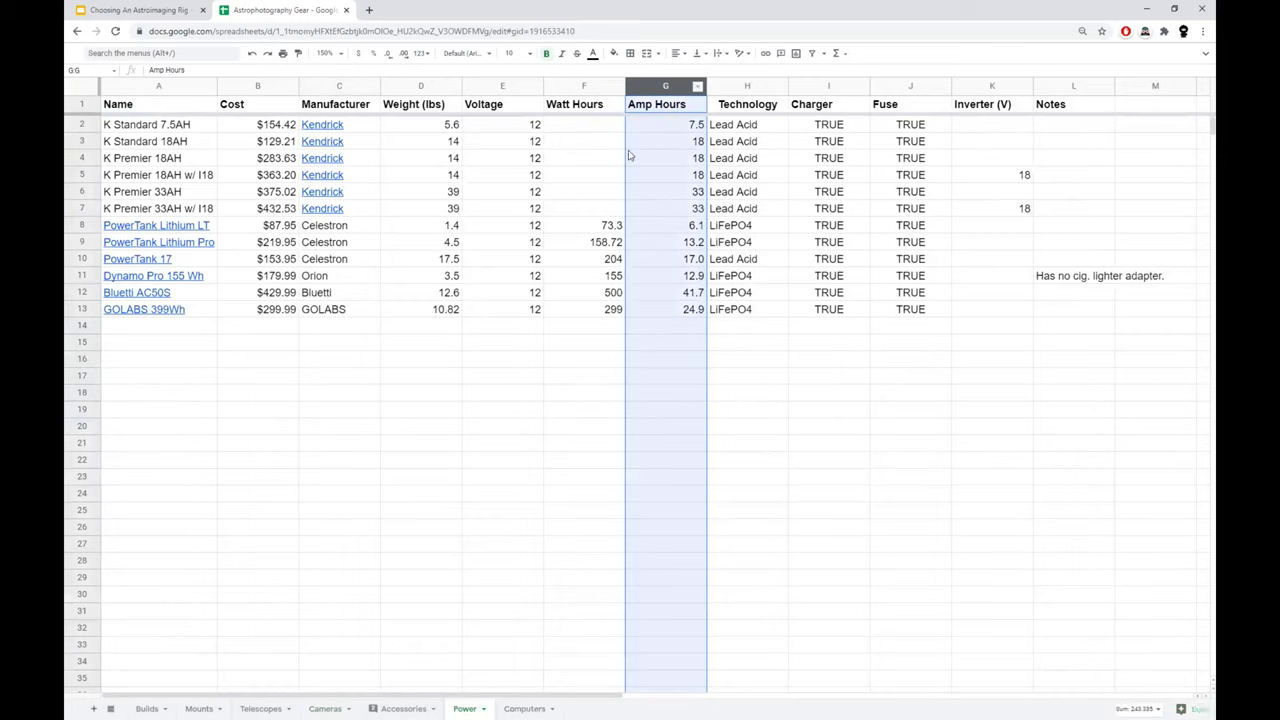
left_click(657, 314)
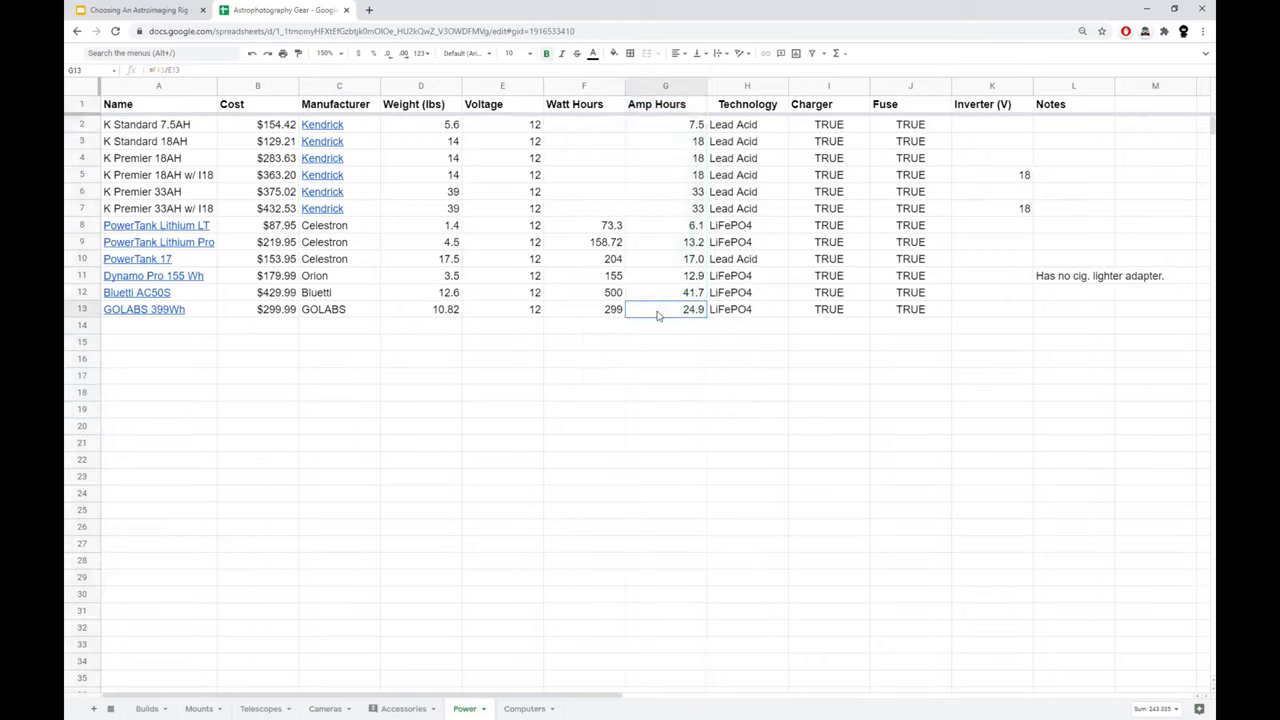
left_click(524, 708)
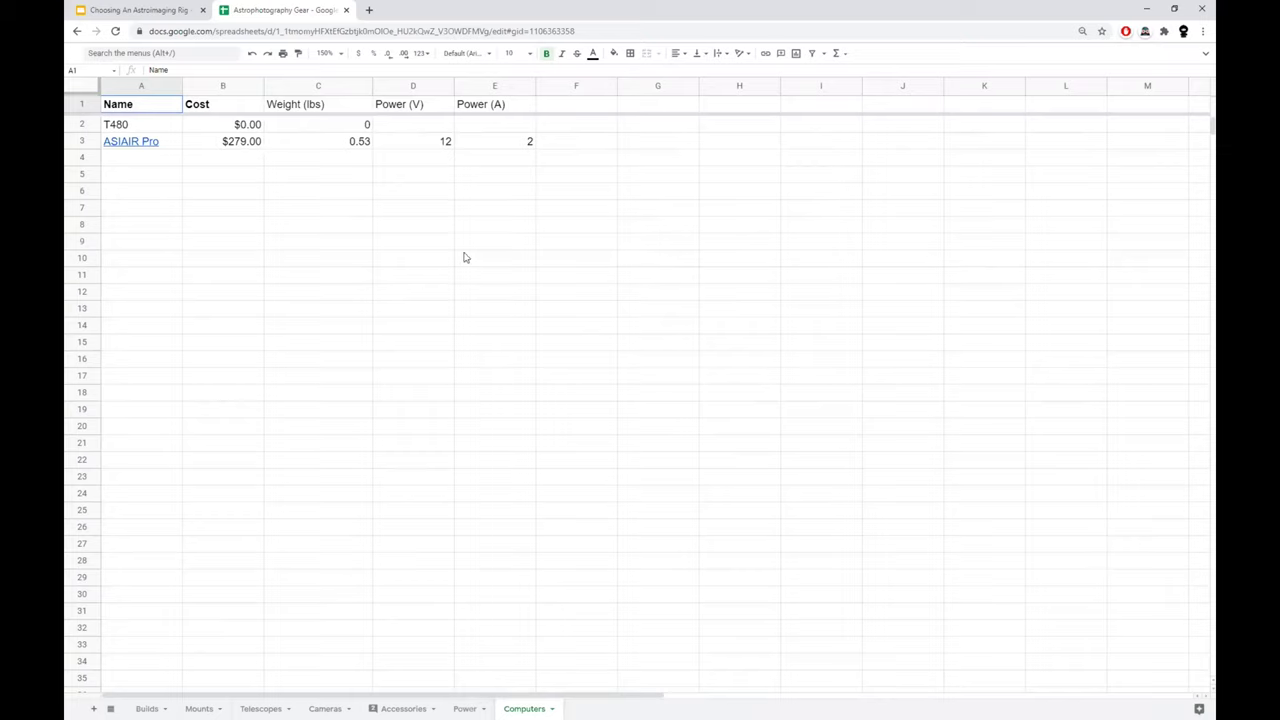
left_click(486, 145)
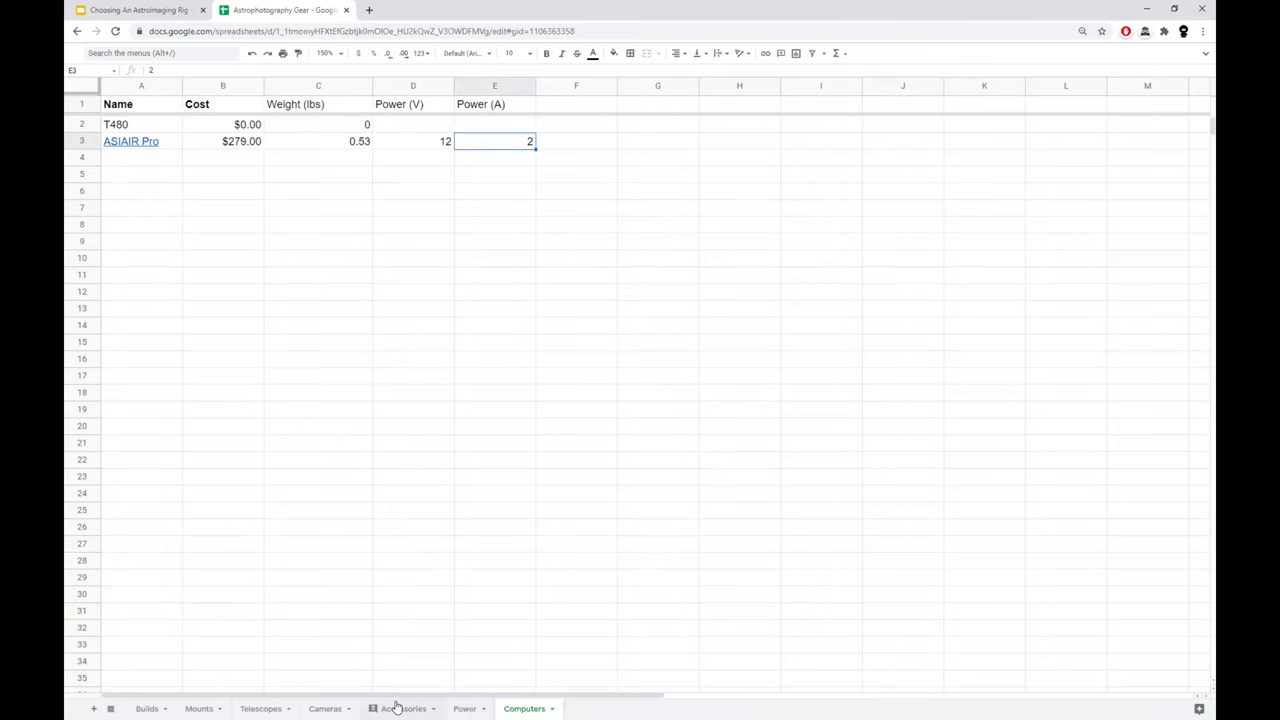
Look through the accessory types in the Accessories sheet, including filters, automatic focusers and hard cases.
left_click(405, 708)
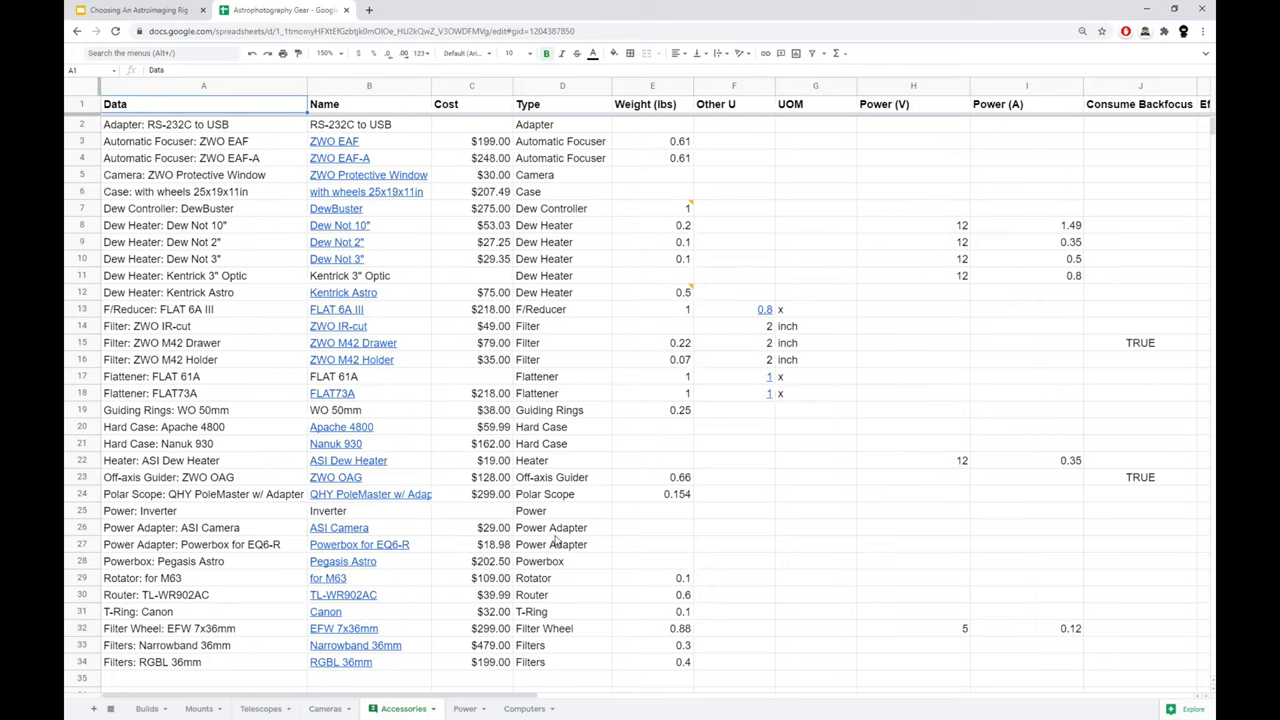
left_click(559, 350)
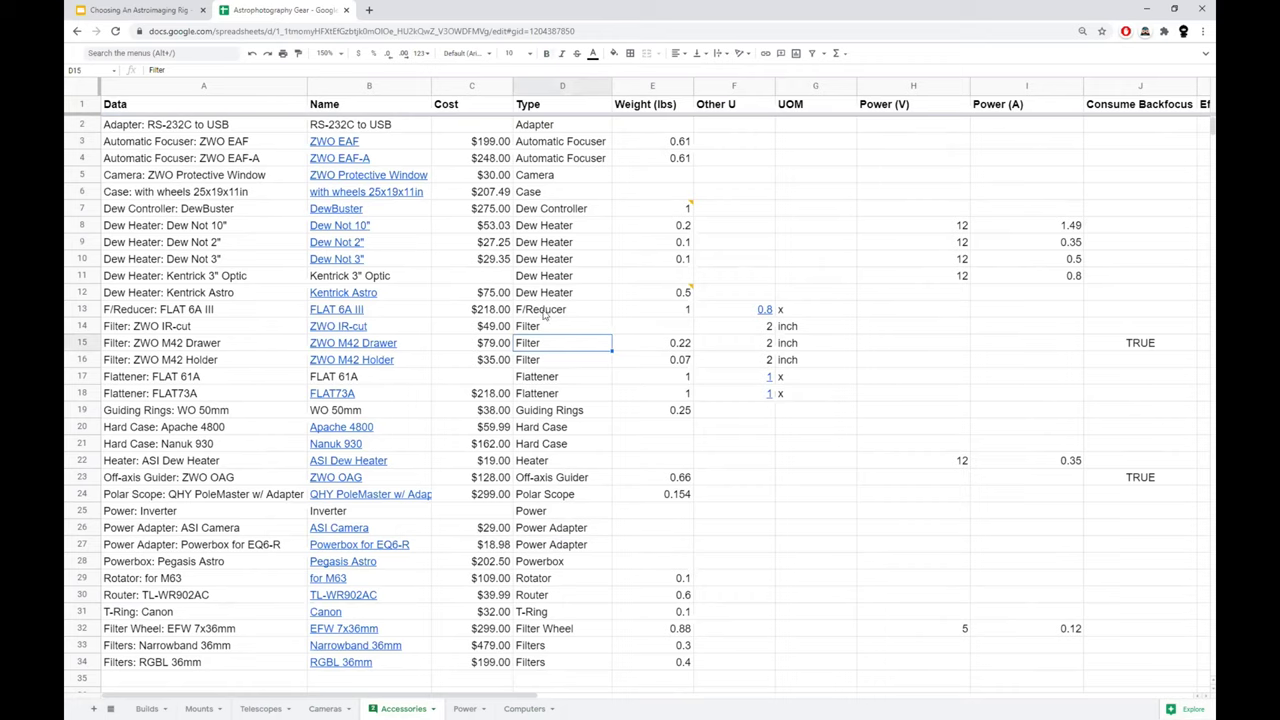
left_click(562, 158)
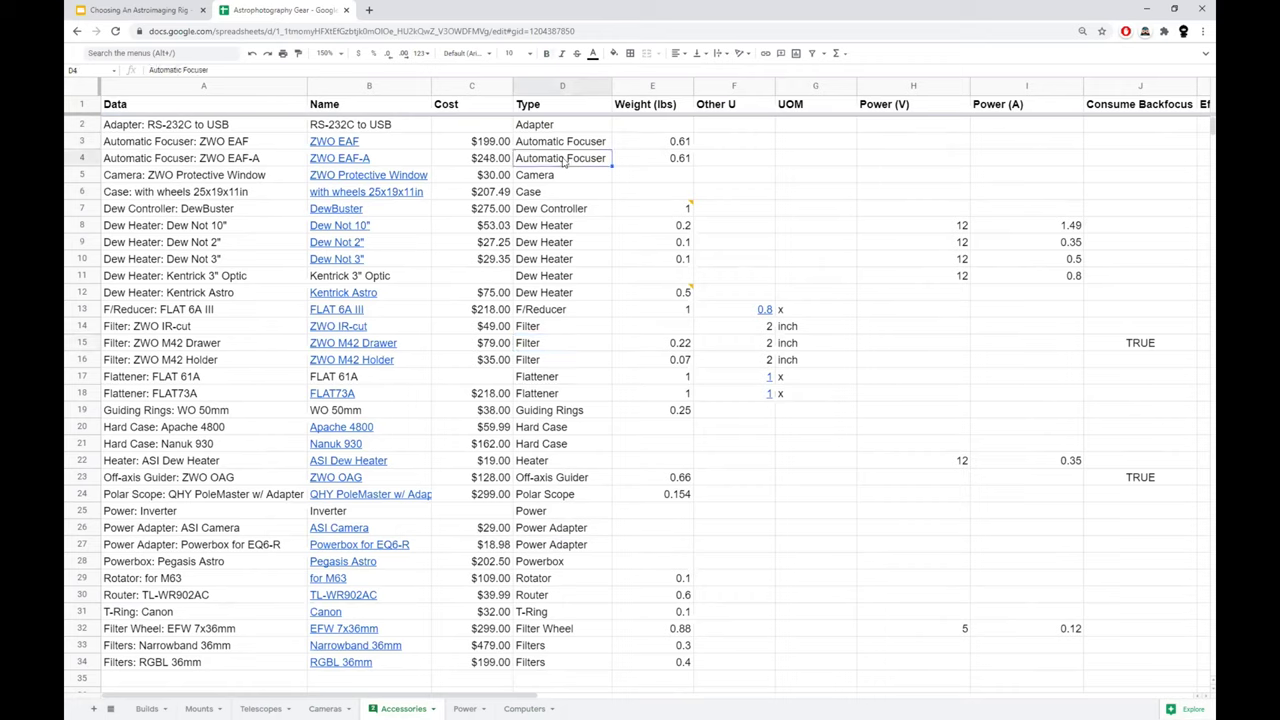
left_click(582, 431)
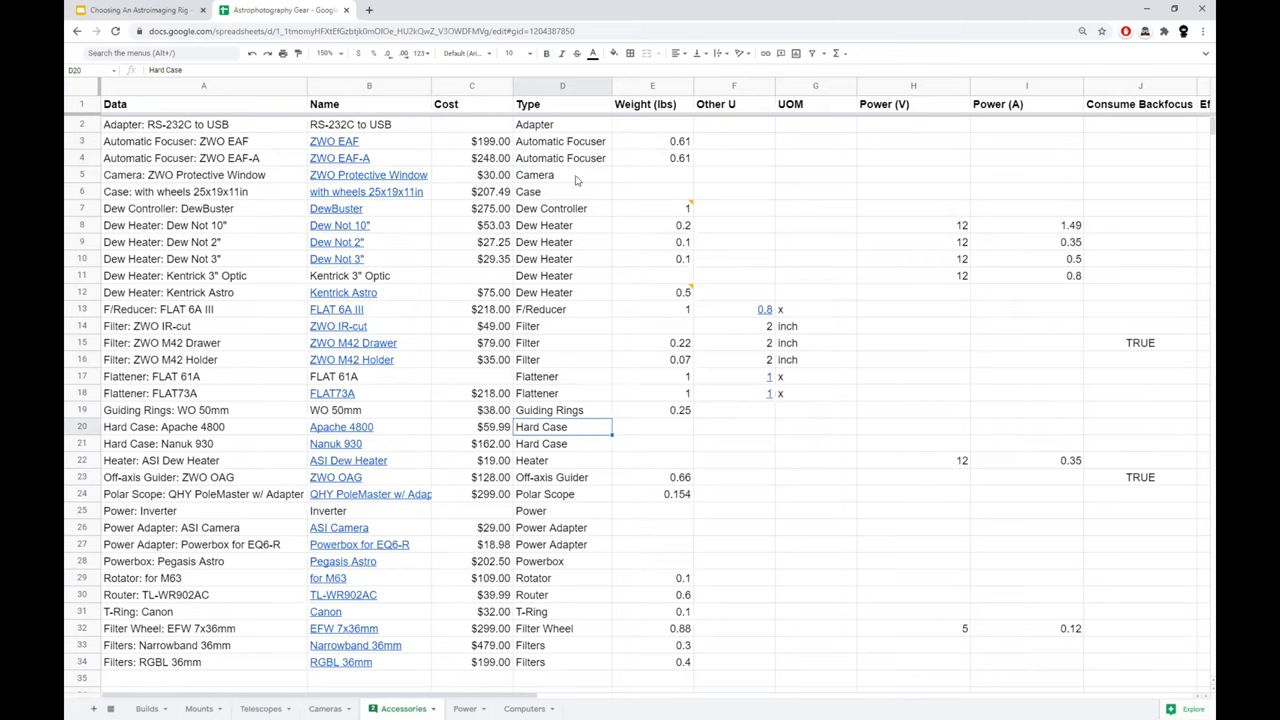
Examine the Weight (lbs), Power (V) and Power (A) columns of the accessories.
left_click(632, 88)
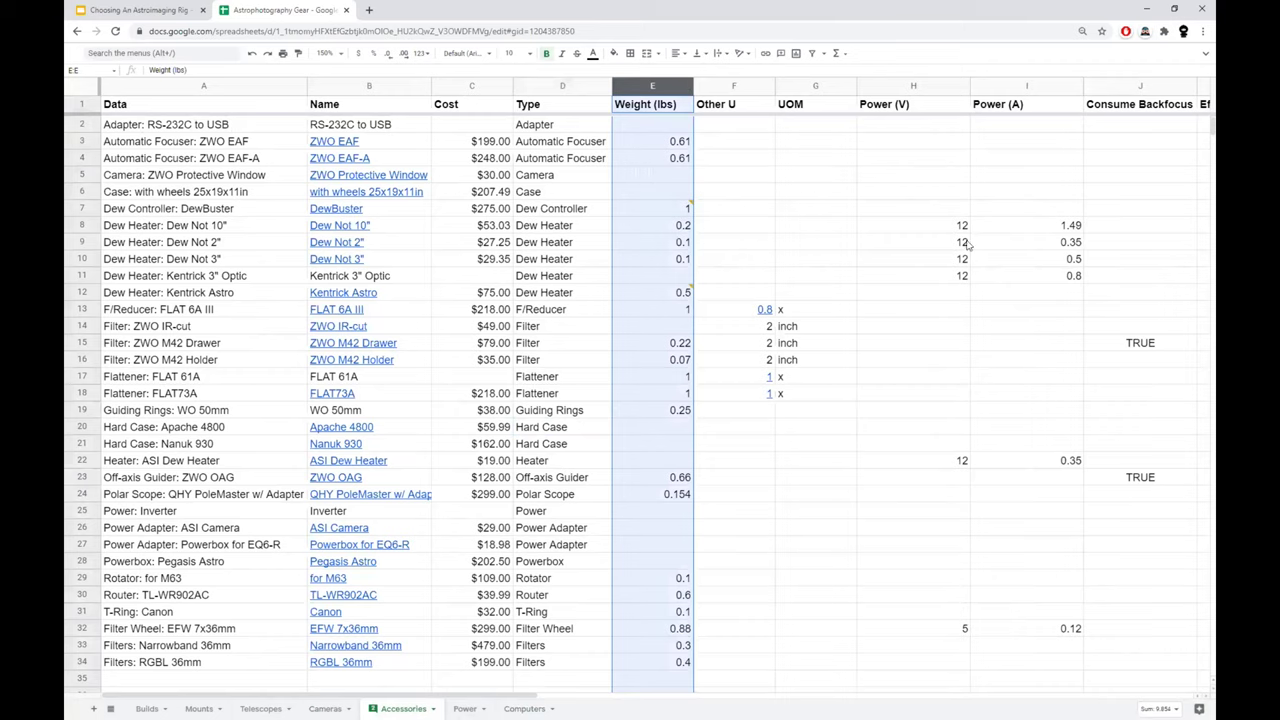
left_click(930, 87)
left_click(1026, 87, "shift")
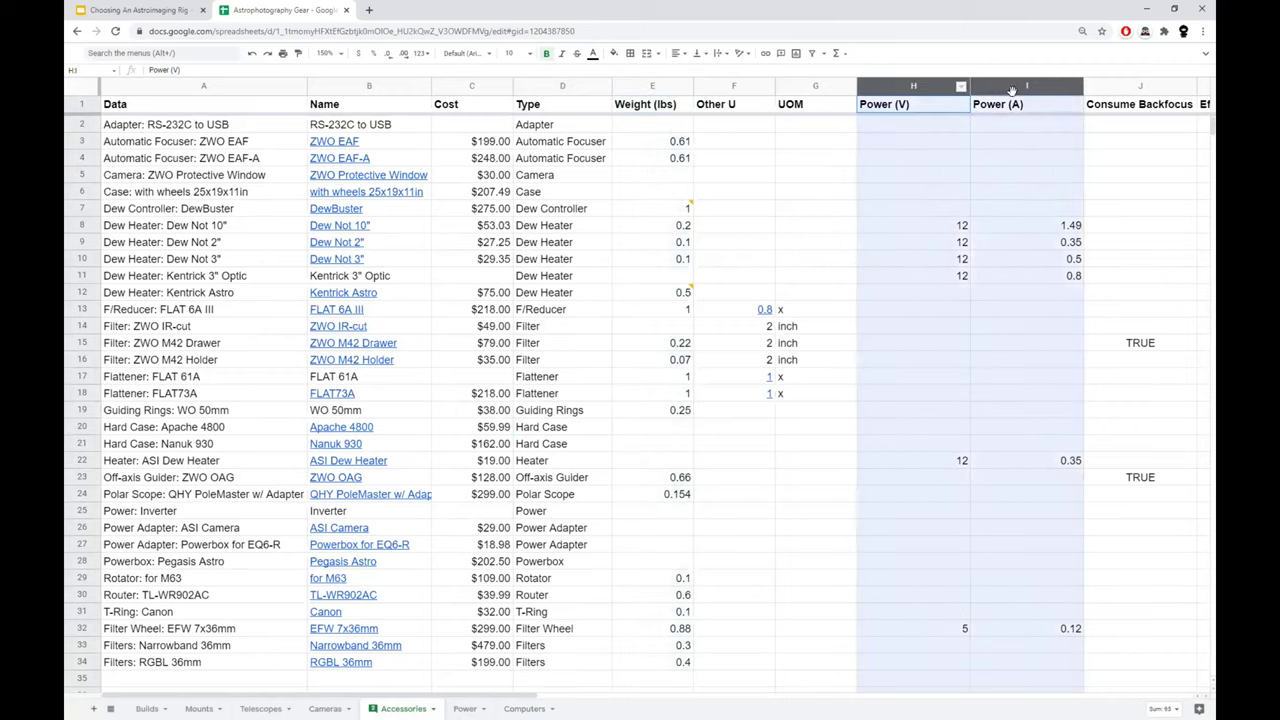
left_click(754, 549)
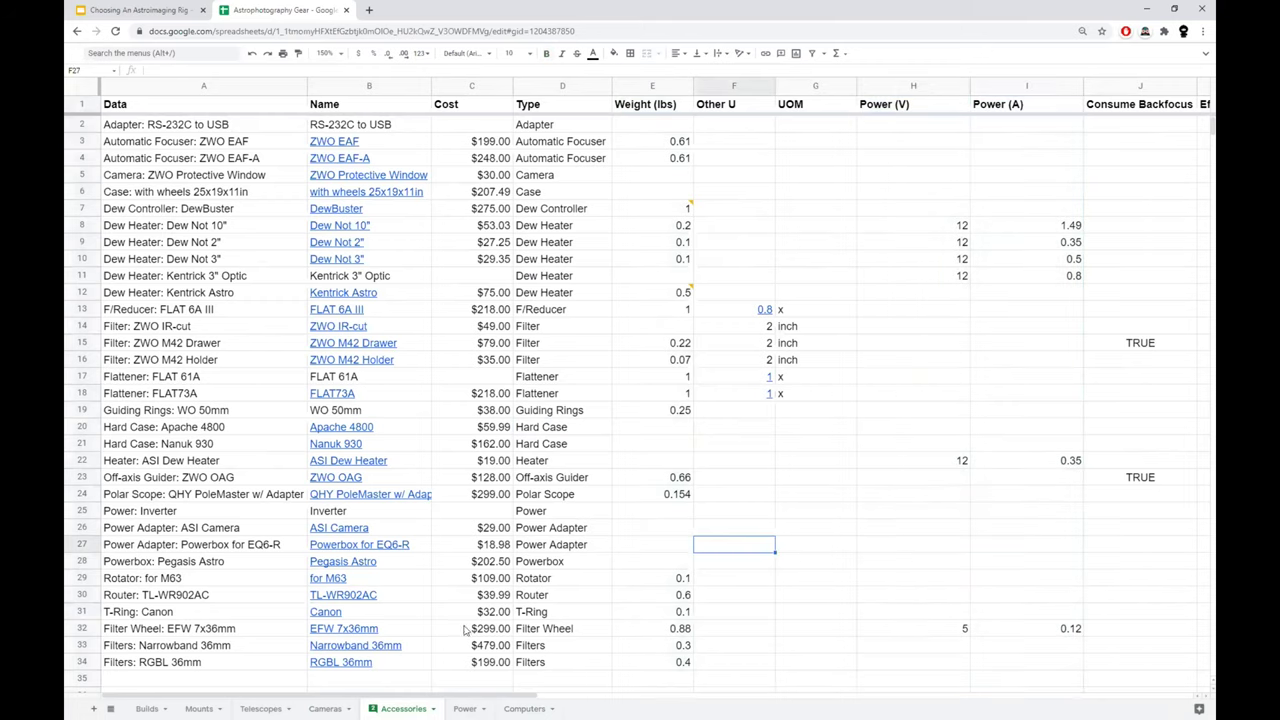
Check the multiplier listed for the FLAT 6A III F/Reducer in the Other U column.
left_click(551, 313)
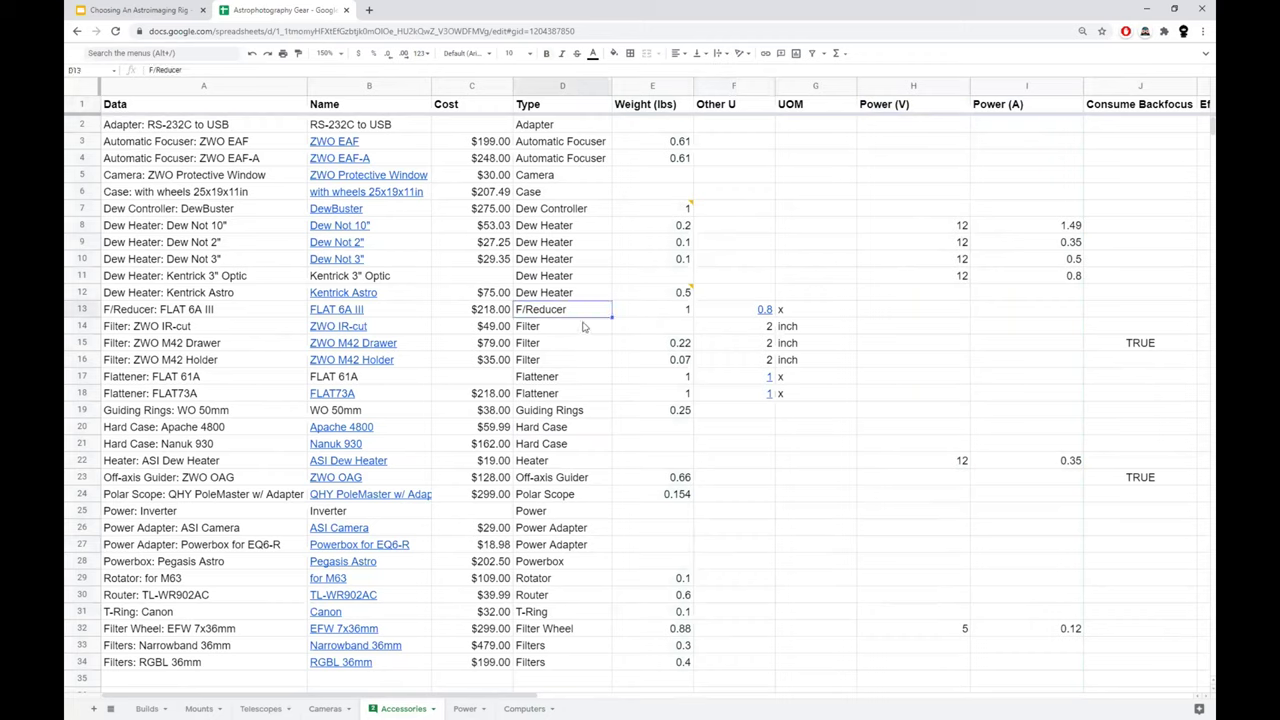
left_click(726, 316)
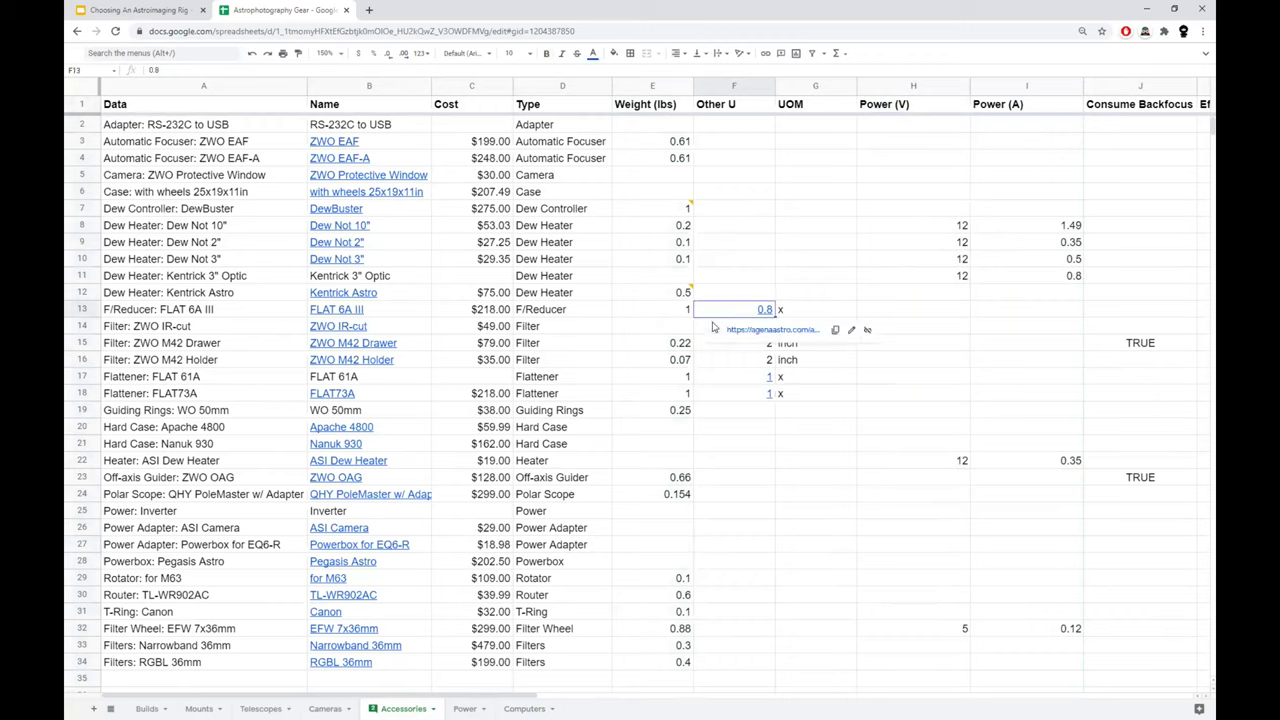
left_click(538, 309)
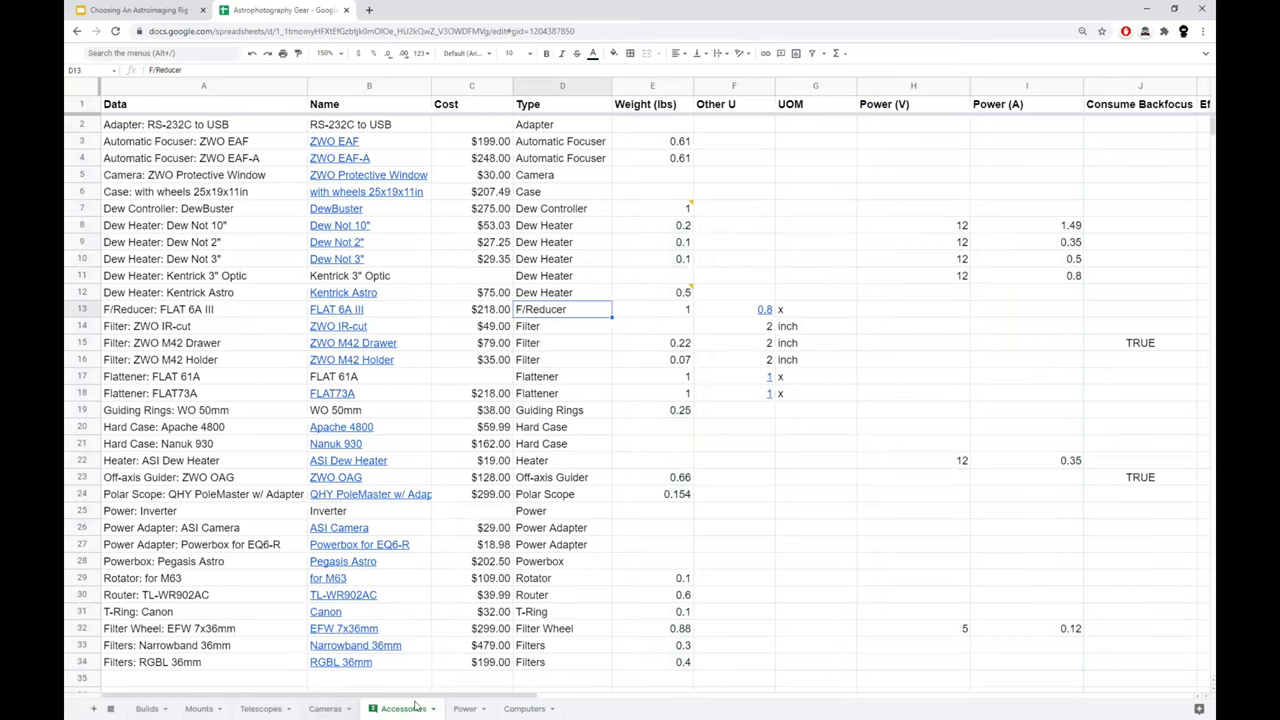
In the Builds sheet, find the data validation command that governs the No Kit build's dropdown cells, without opening it.
left_click(150, 708)
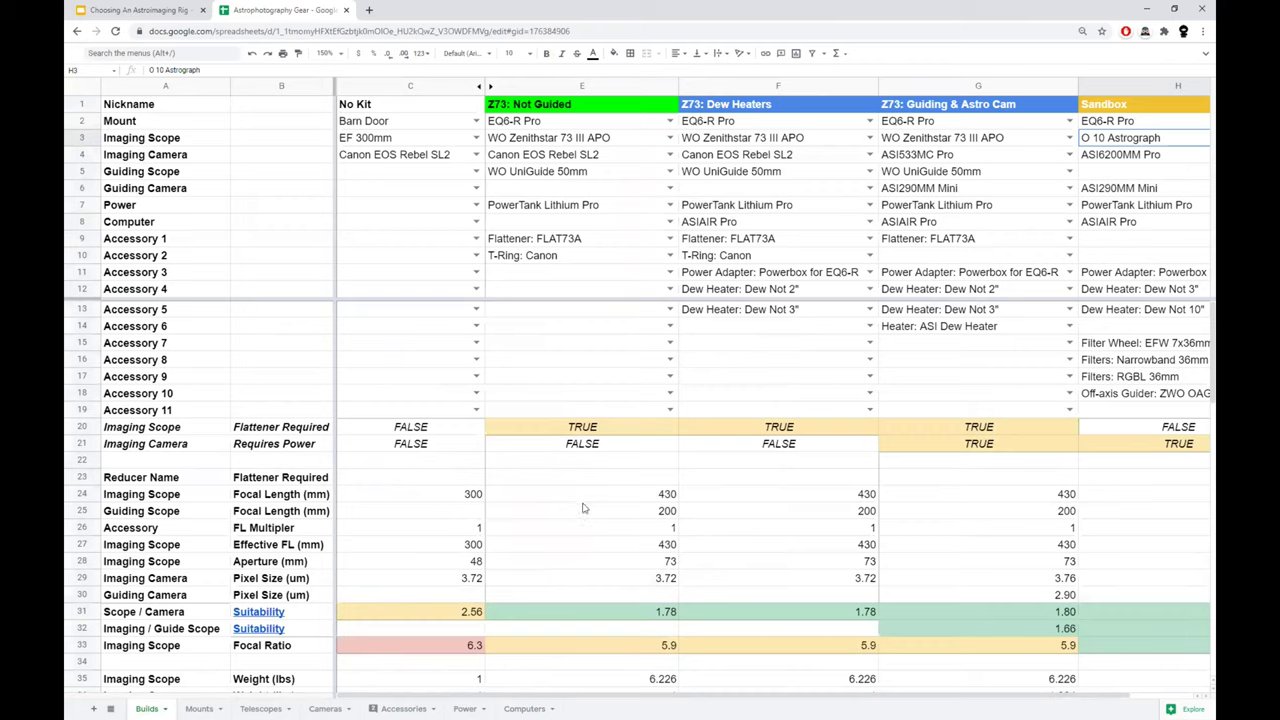
left_click(401, 368)
right_click(408, 367)
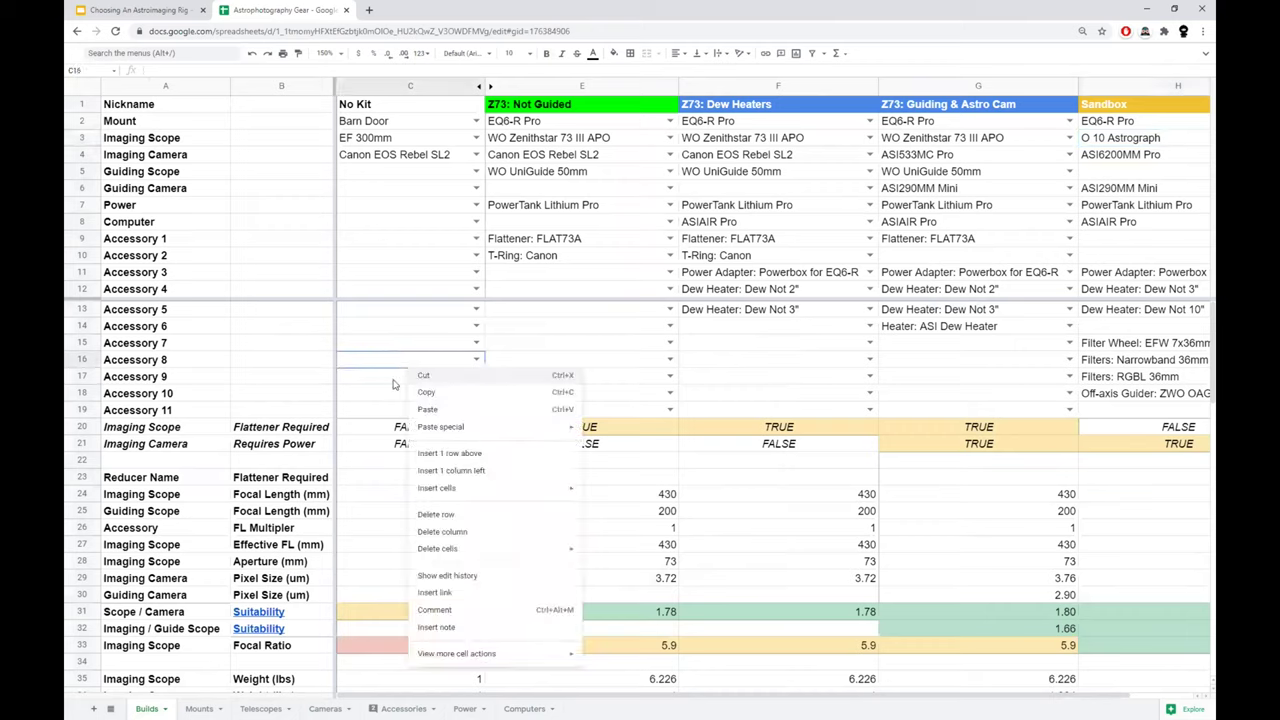
left_click(384, 367)
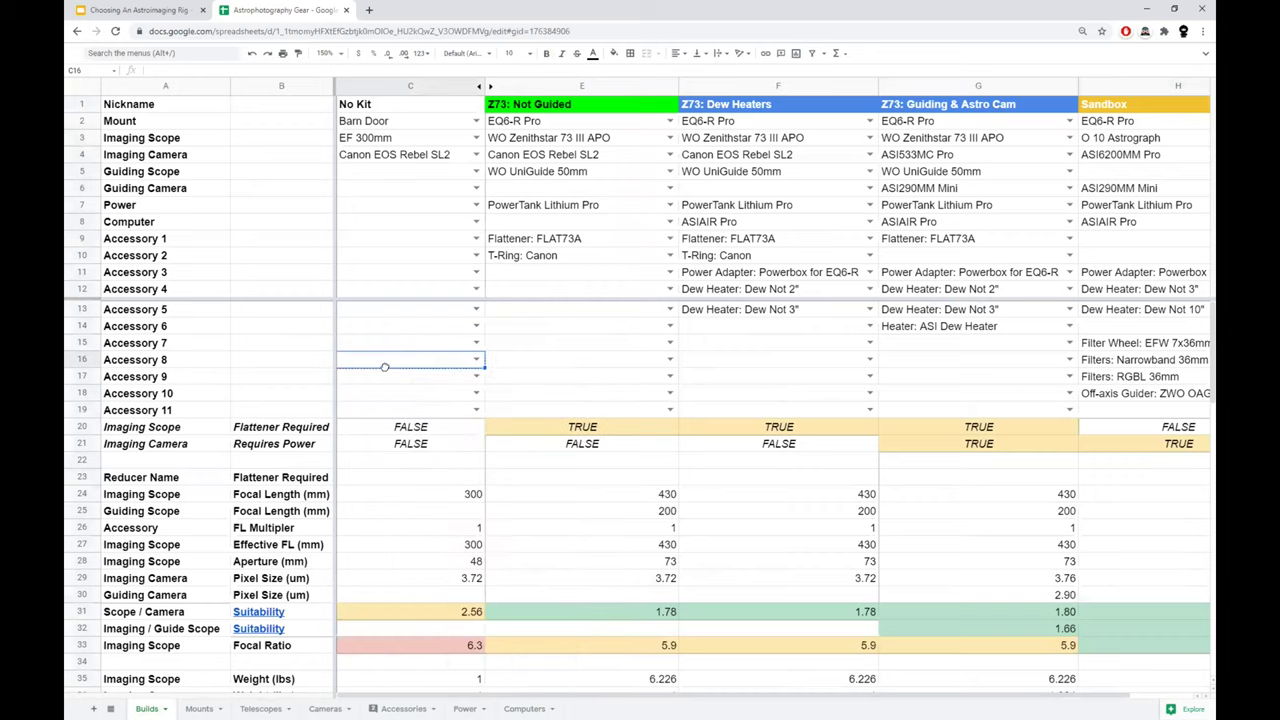
left_click(476, 359)
left_click(397, 222)
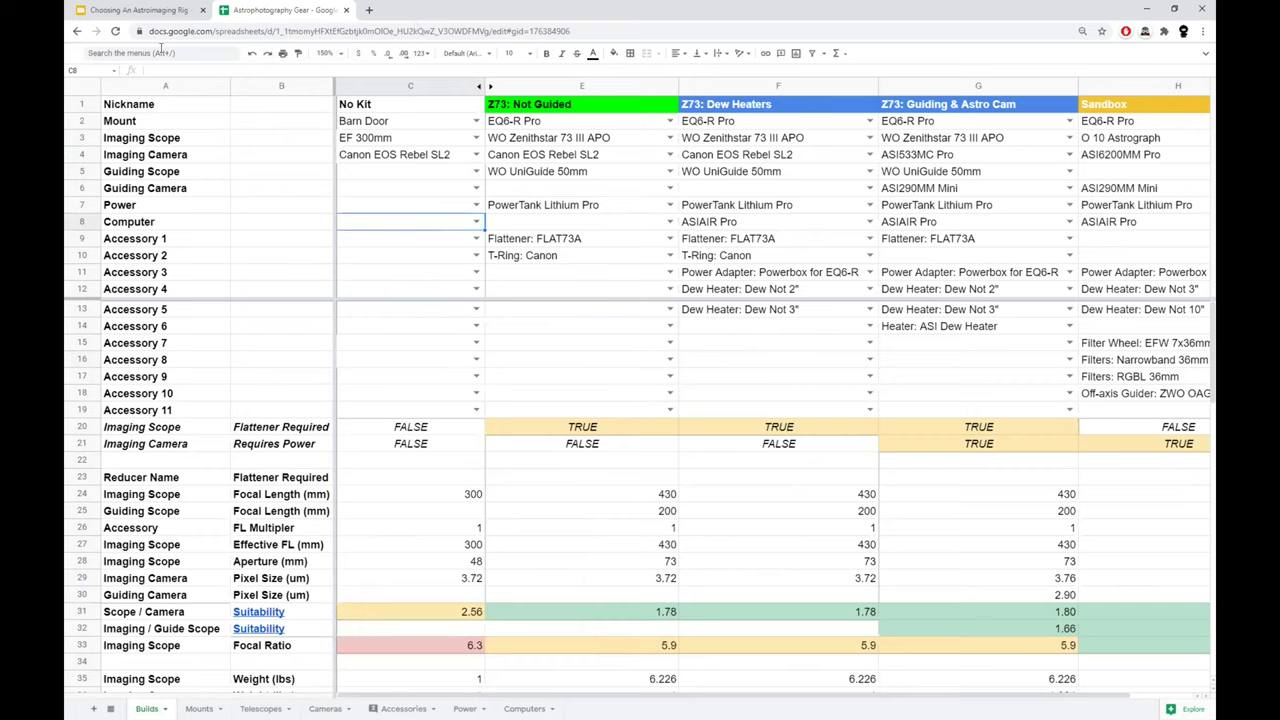
left_click(1205, 53)
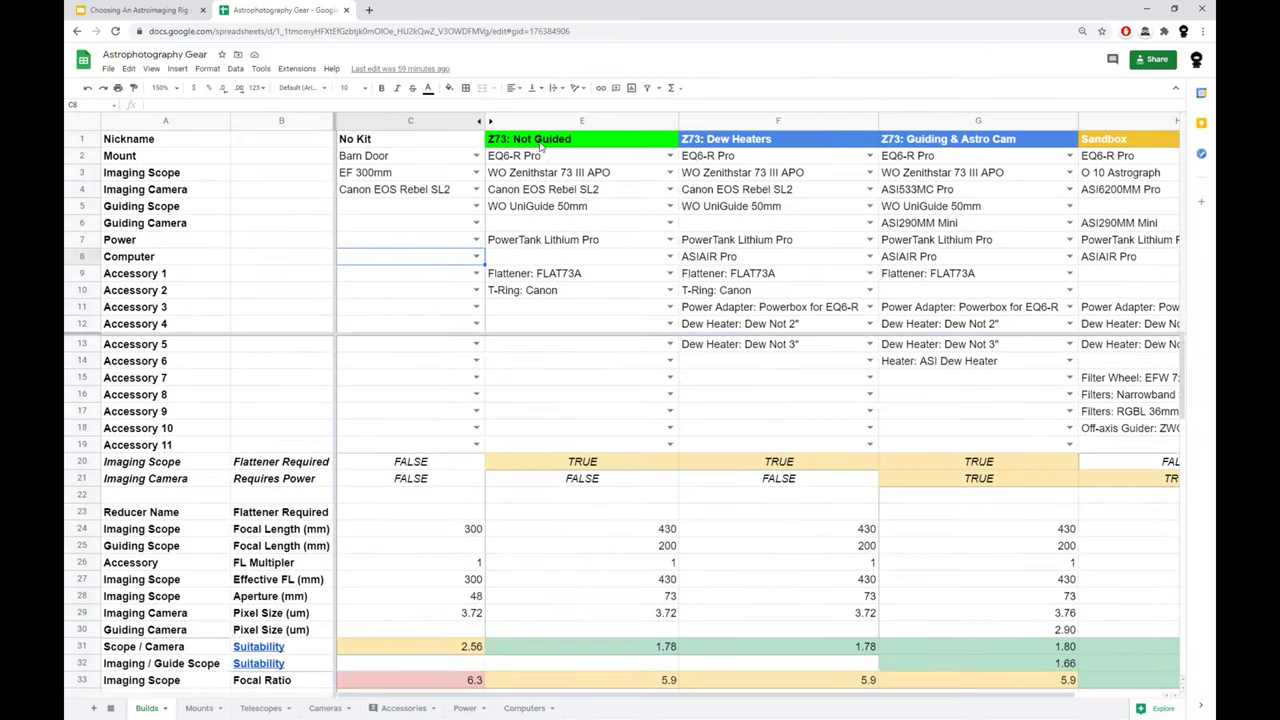
left_click(235, 68)
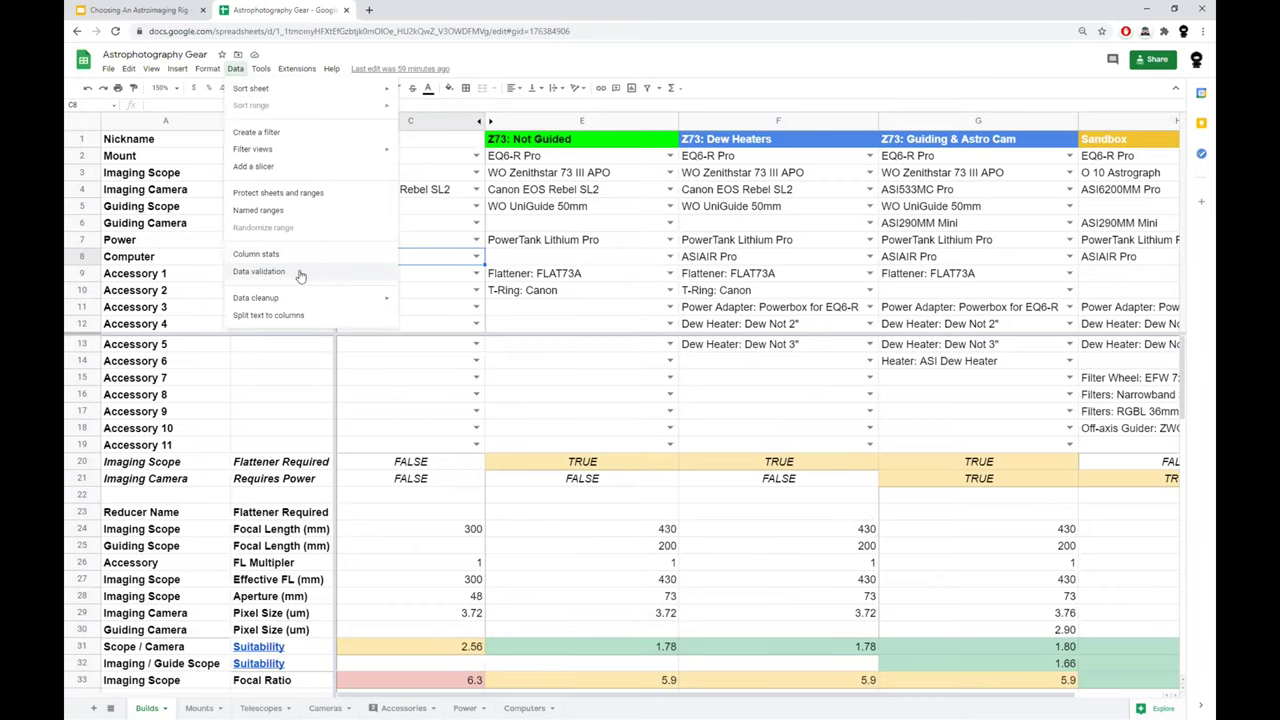
left_click(416, 264)
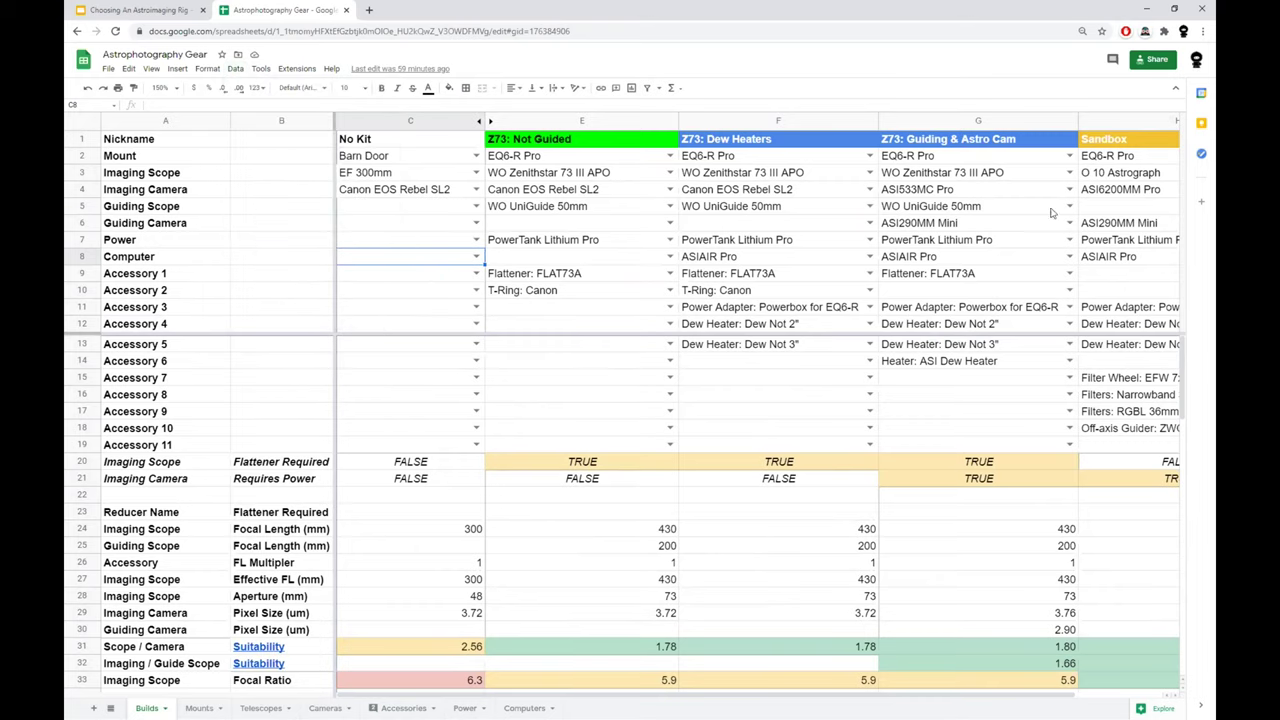
left_click(1176, 88)
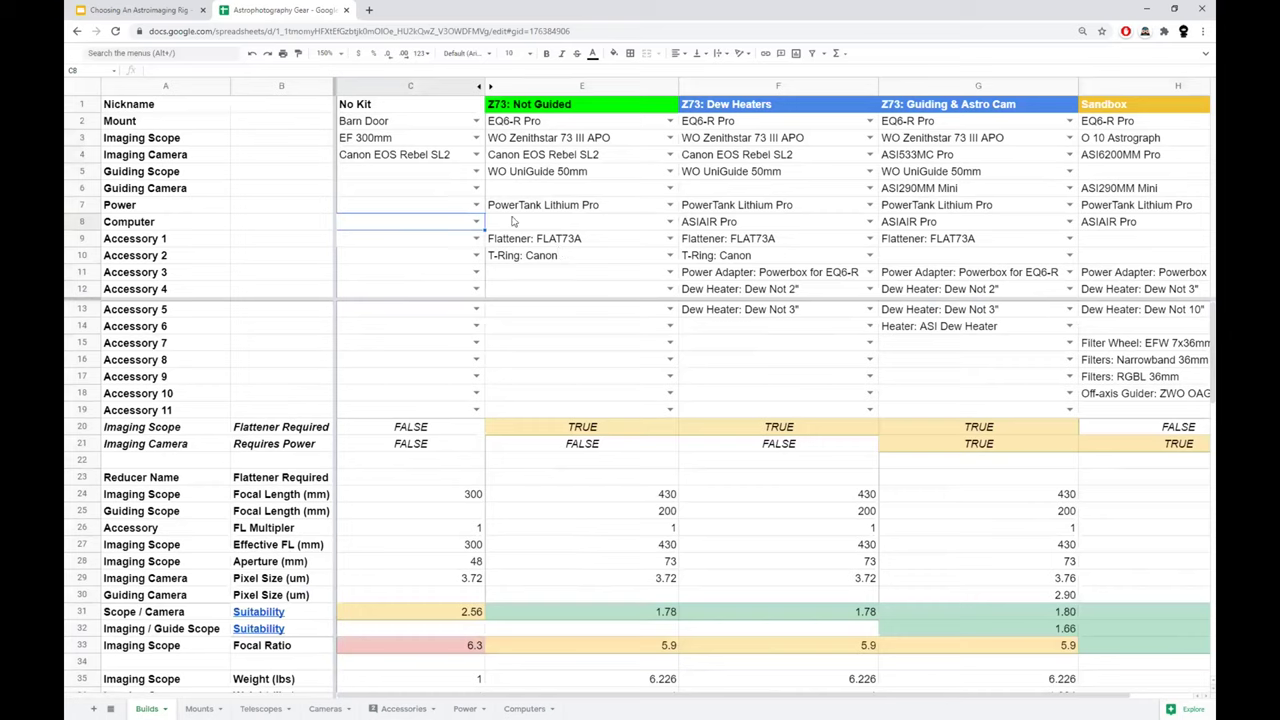
View the available choices for the No Kit build's Imaging Scope, leaving EF 300mm selected.
double_click(453, 154)
double_click(465, 138)
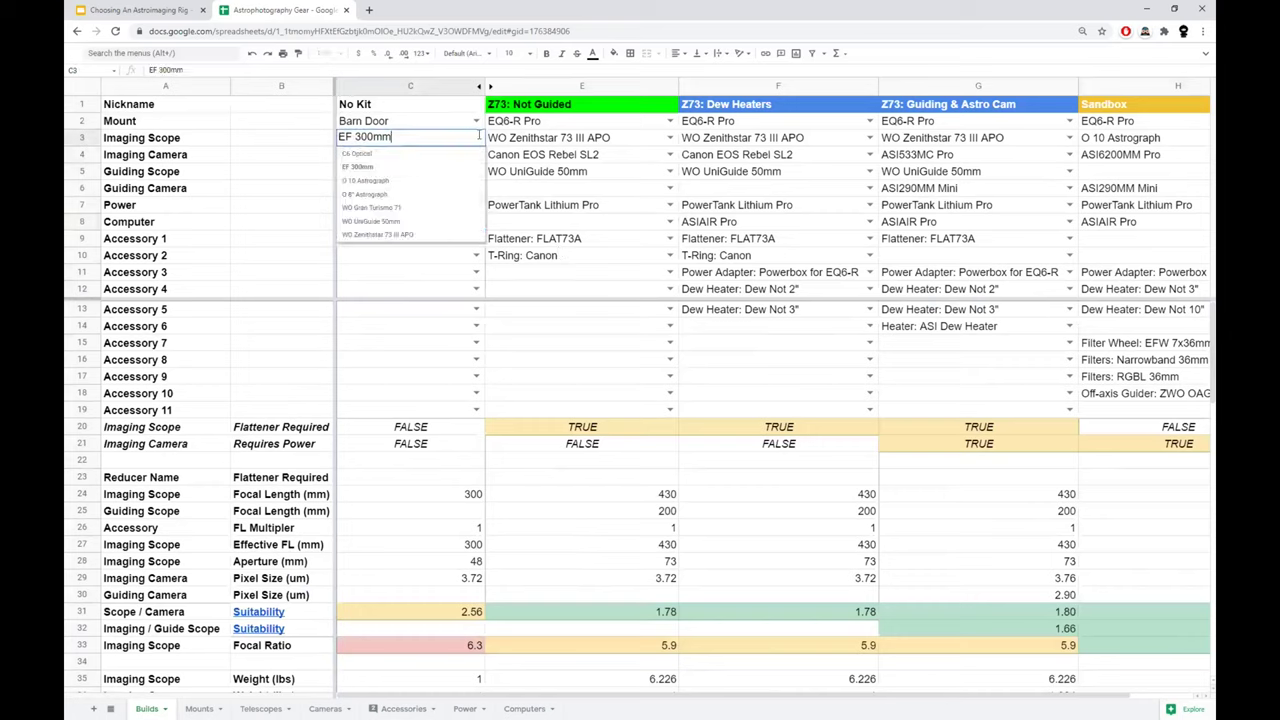
key("Tab")
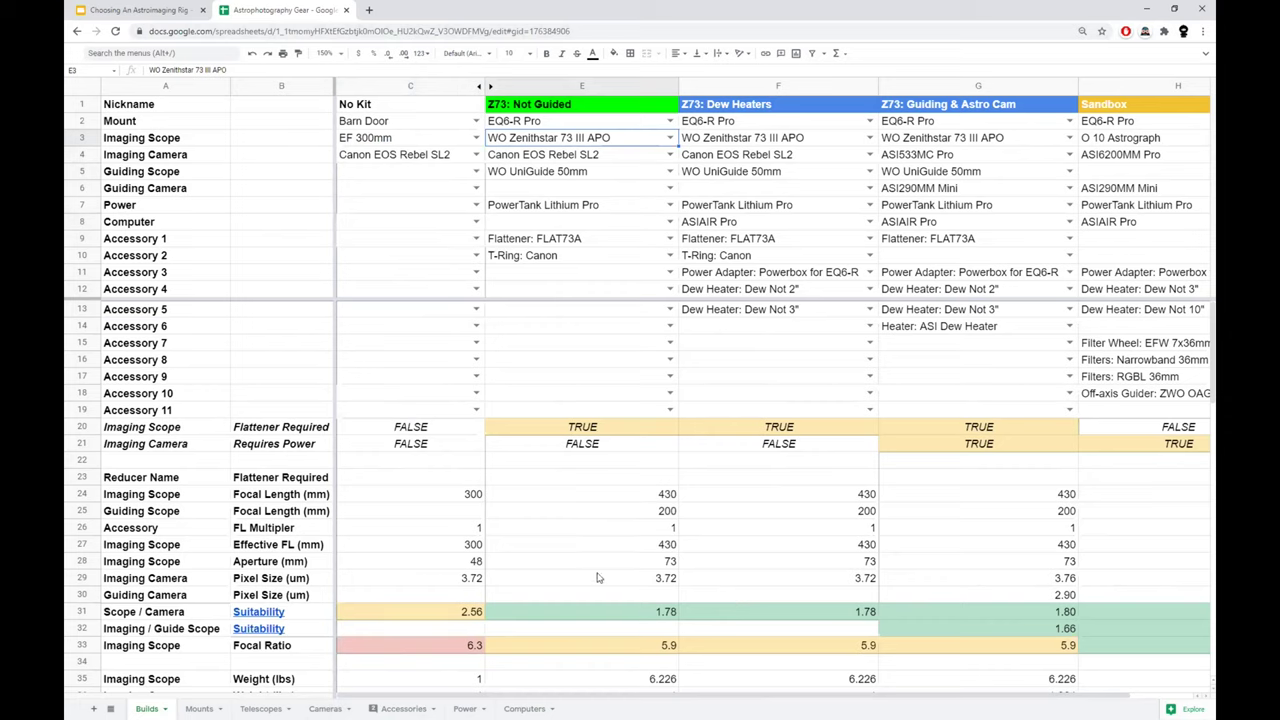
Review the No Kit build's Imaging Scope and Imaging Camera, along with its Focal Ratio and Scope / Camera suitability.
left_click(409, 88)
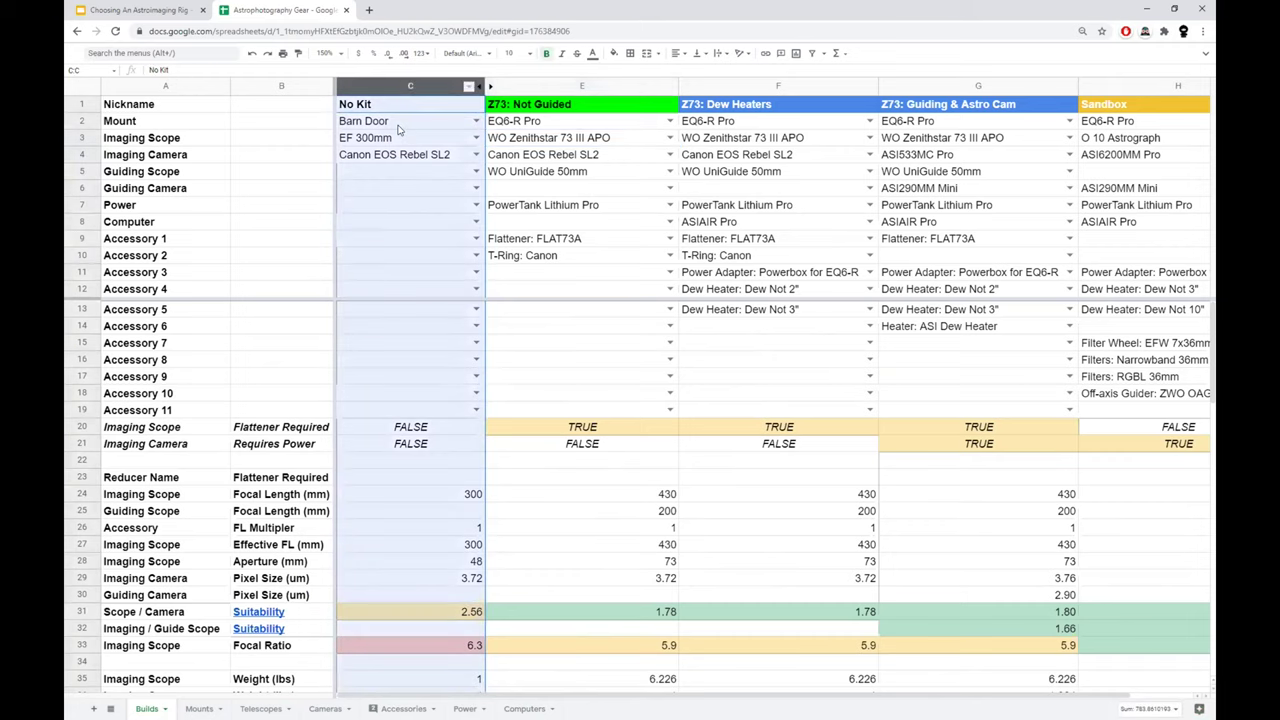
left_click(404, 138)
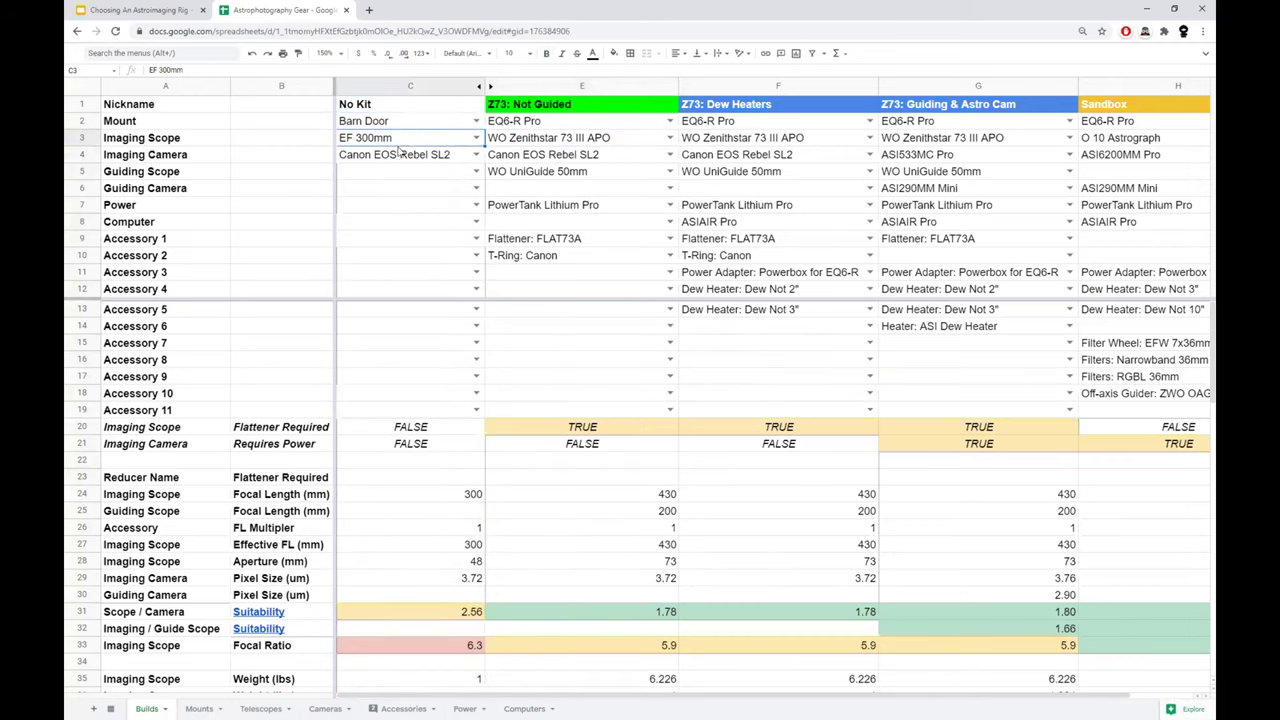
left_click(396, 166)
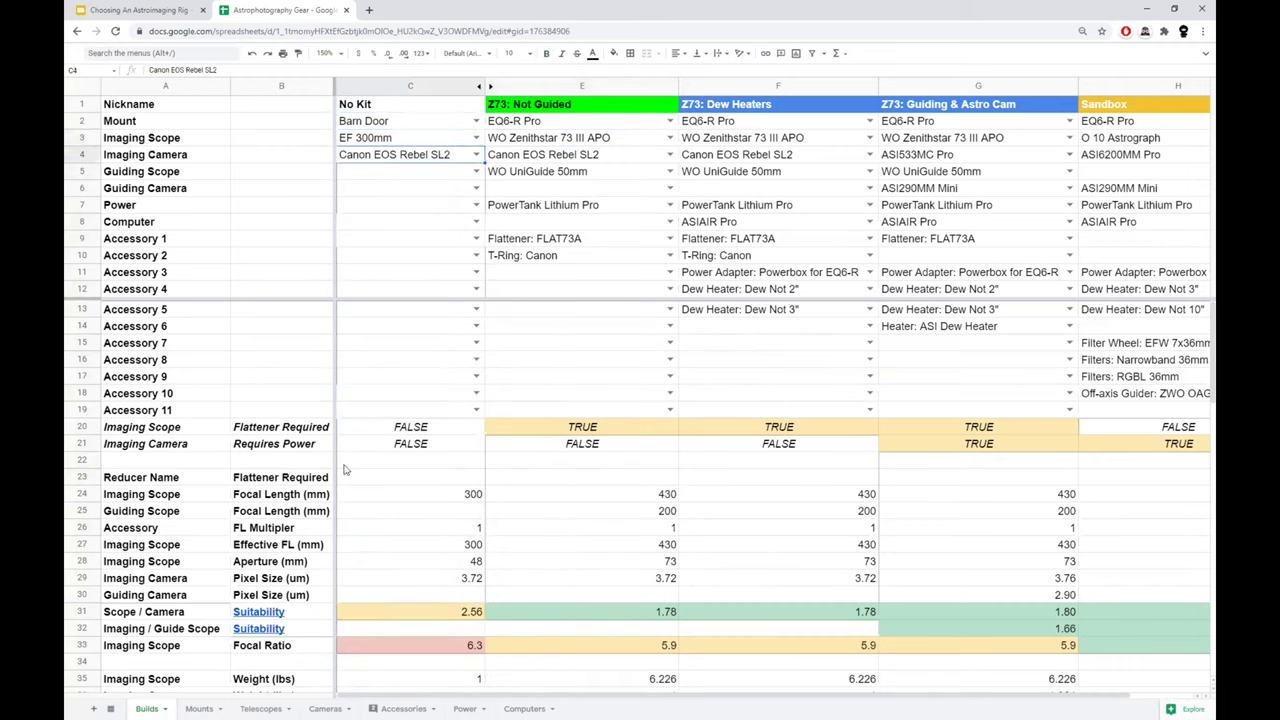
scroll(422, 499, "down", 2)
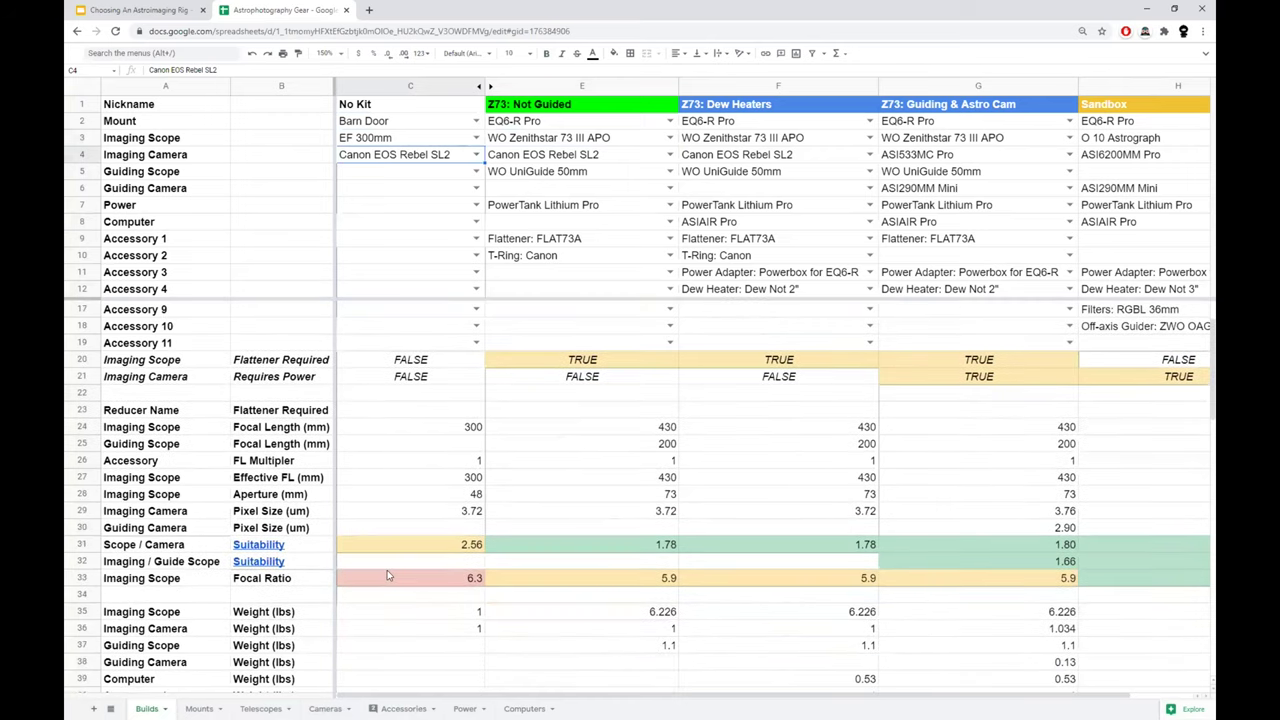
left_click(394, 582)
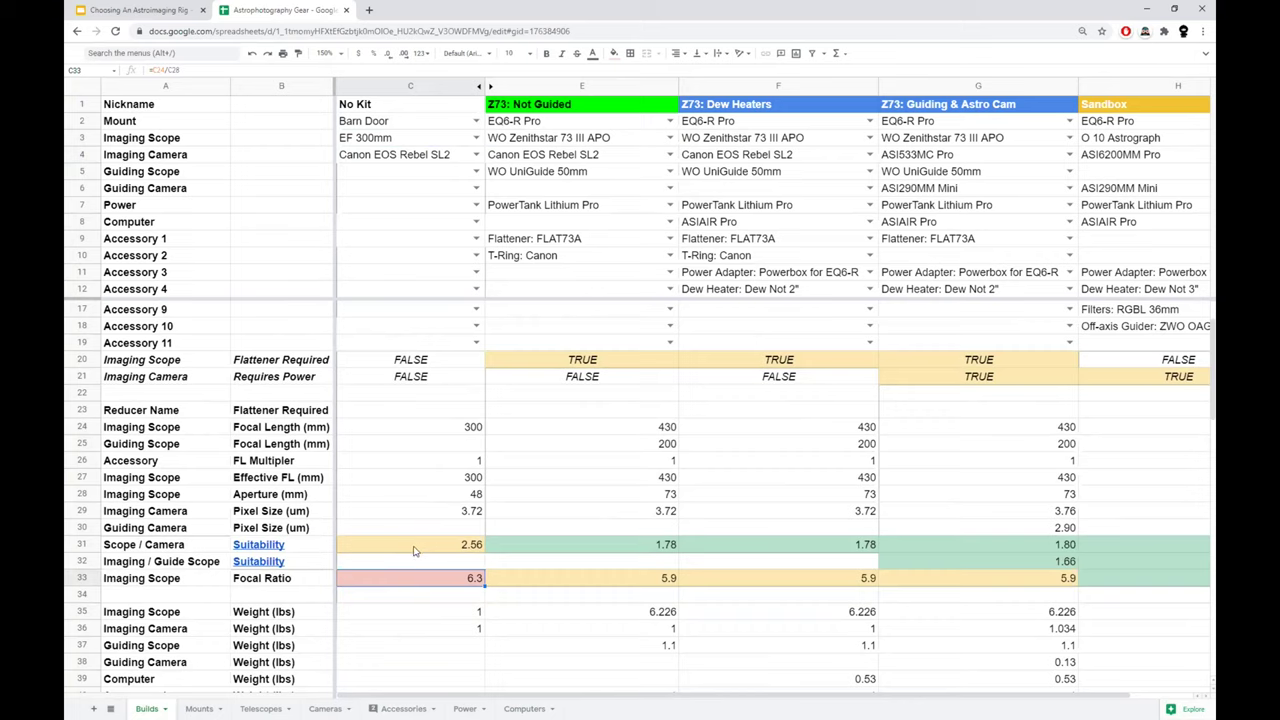
left_click(419, 548)
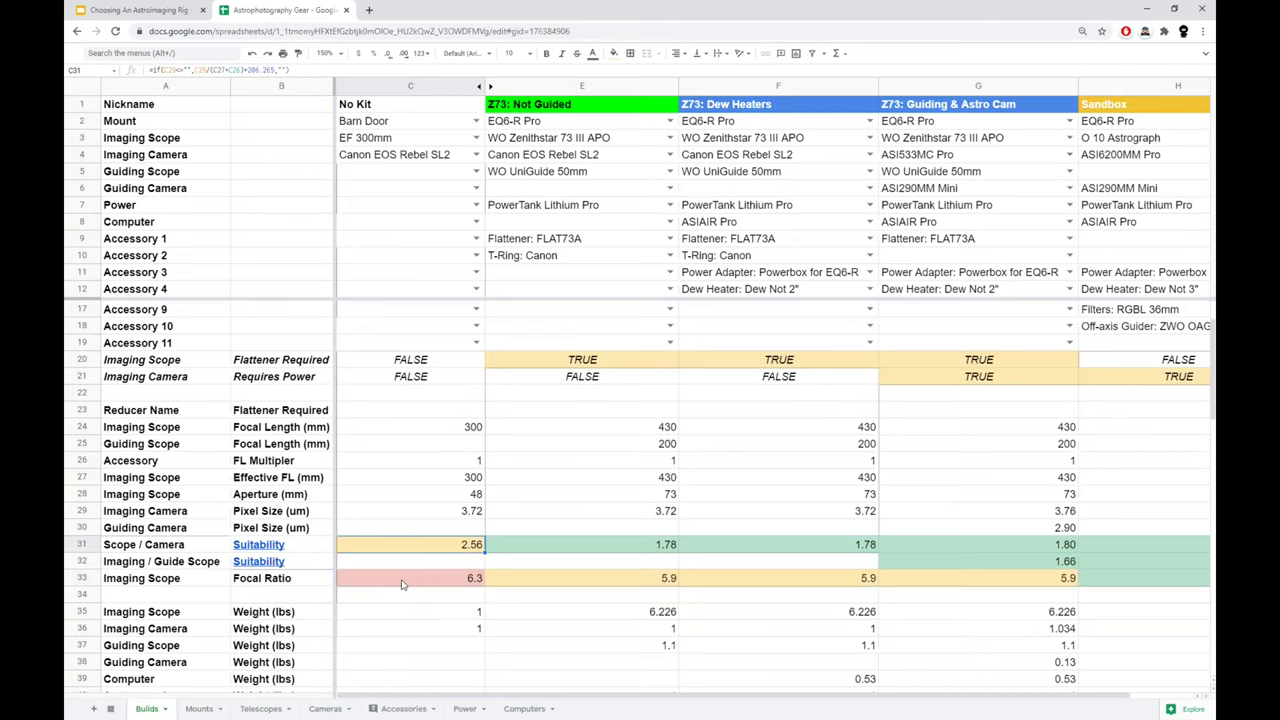
Examine the No Kit build's scope and camera weights, the mount's Max Payload and the Mount Suitable percentage.
scroll(428, 578, "down", 4)
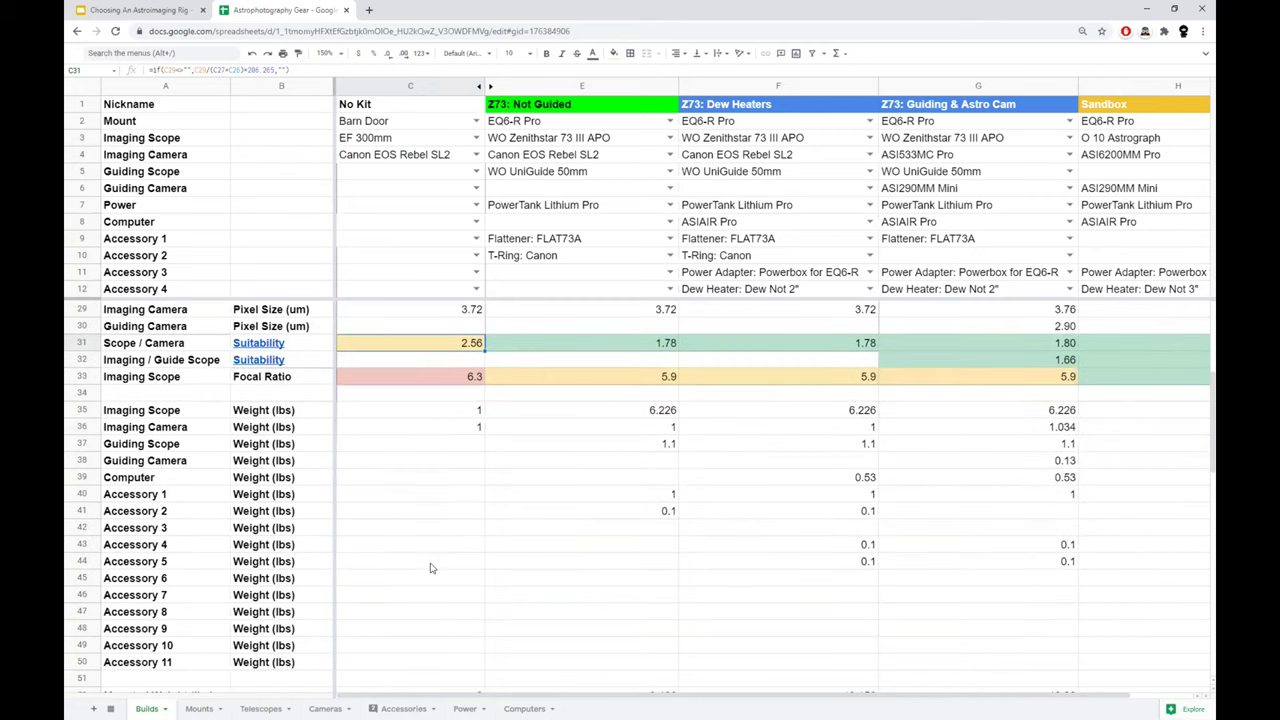
left_click_drag(414, 412, 421, 428)
scroll(416, 583, "down", 3)
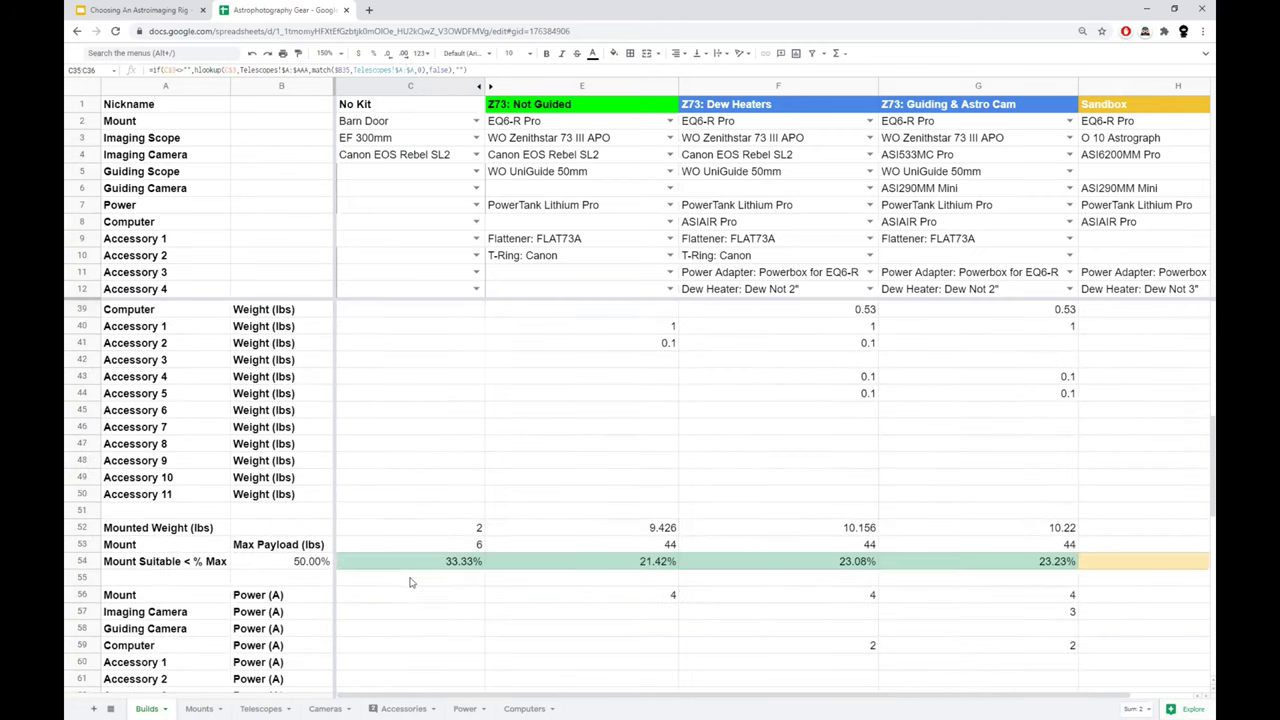
left_click(395, 548)
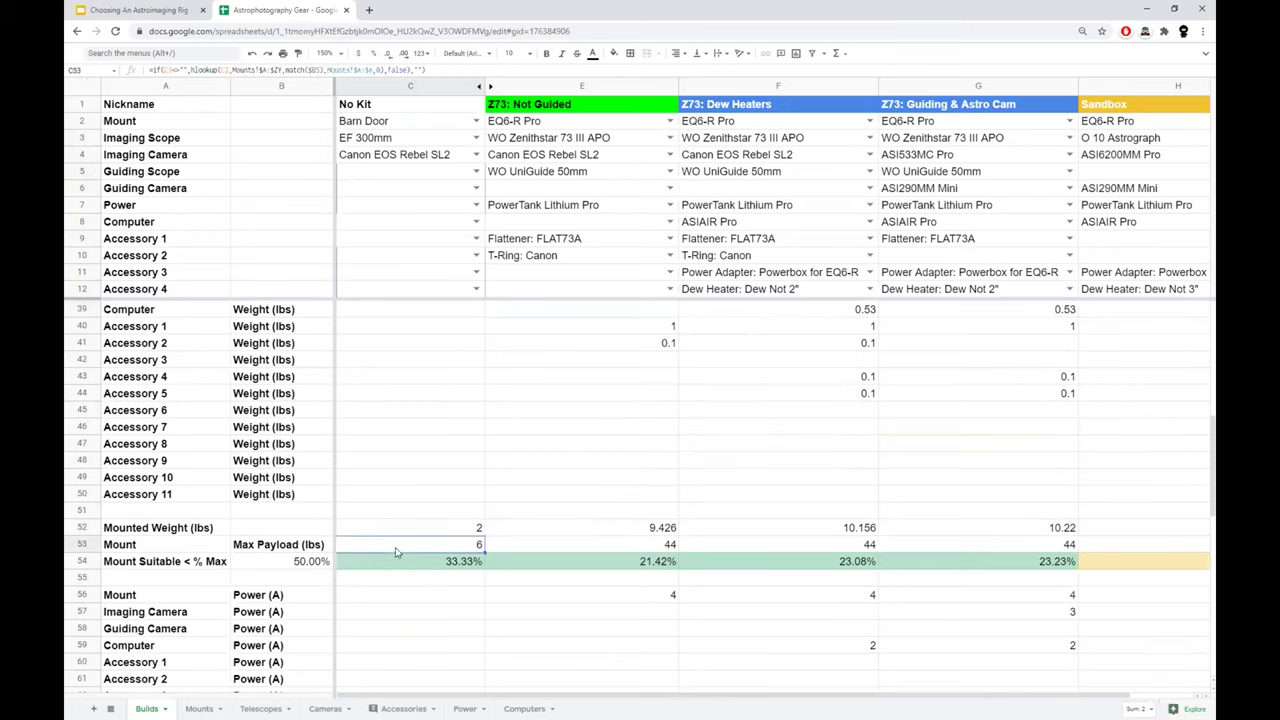
left_click(393, 563)
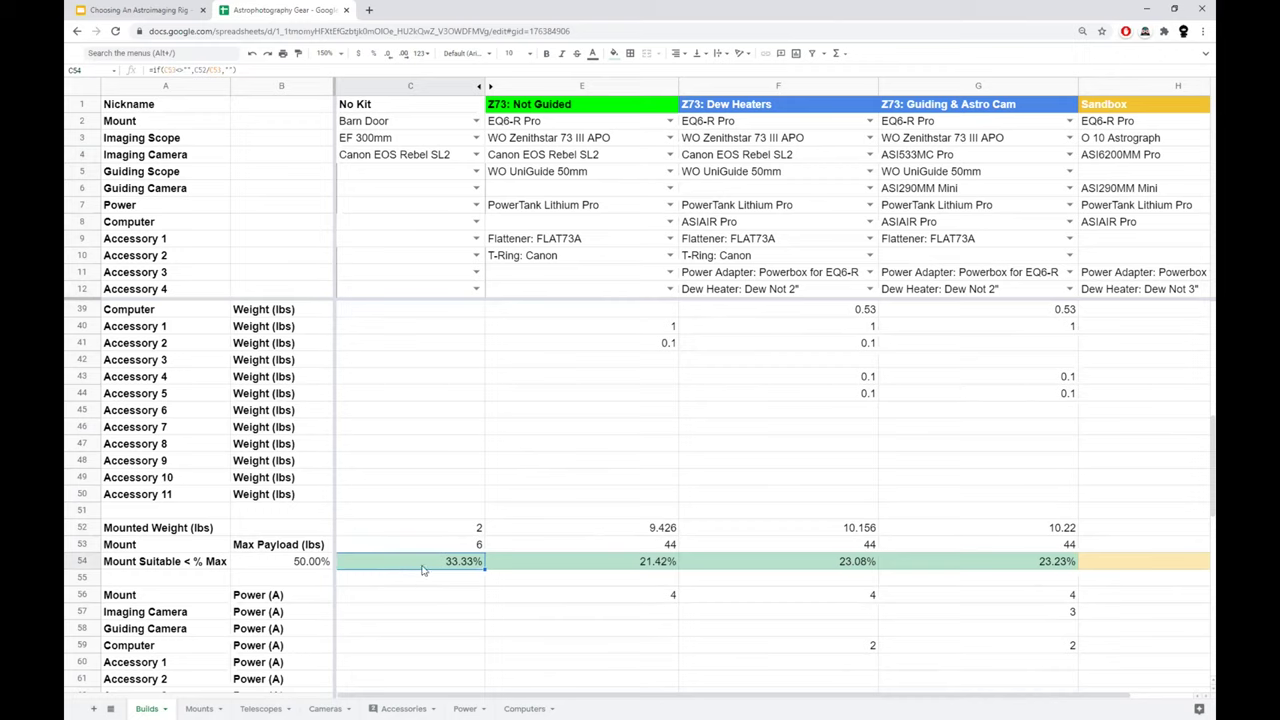
Look over the No Kit build's power and cost rows and check its Total Cost formula.
scroll(419, 575, "down", 5)
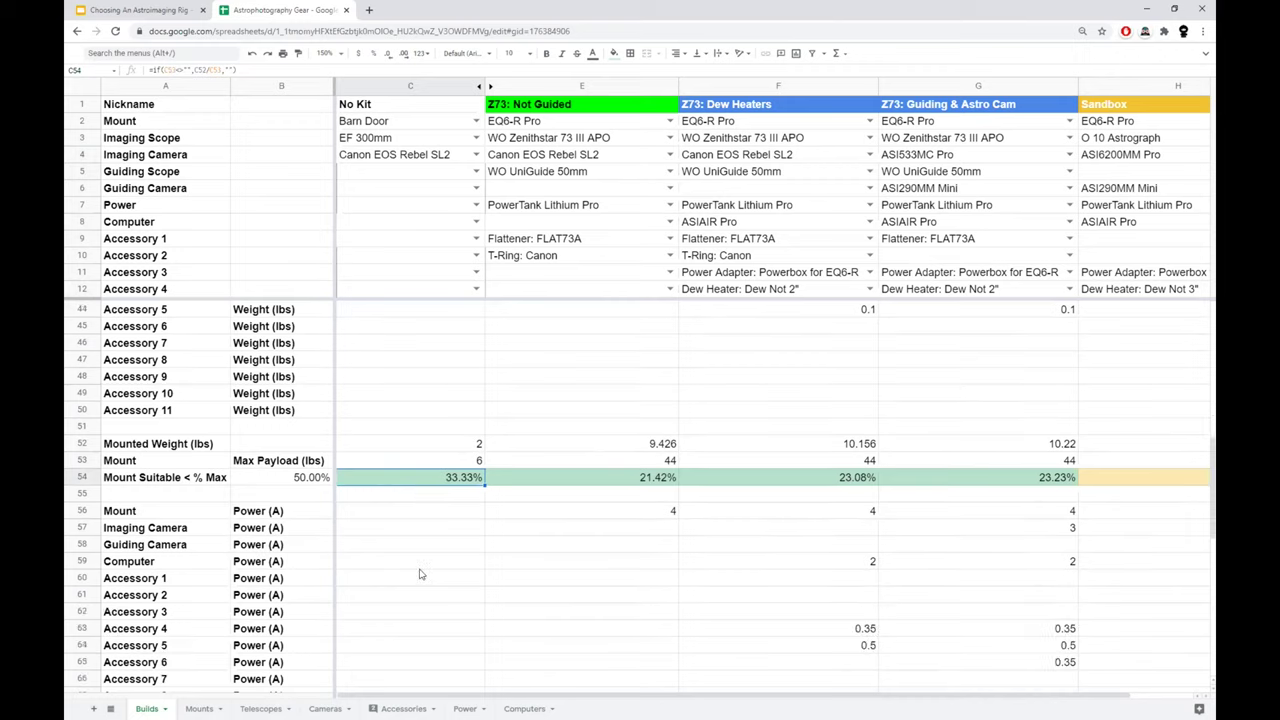
scroll(418, 579, "down", 5)
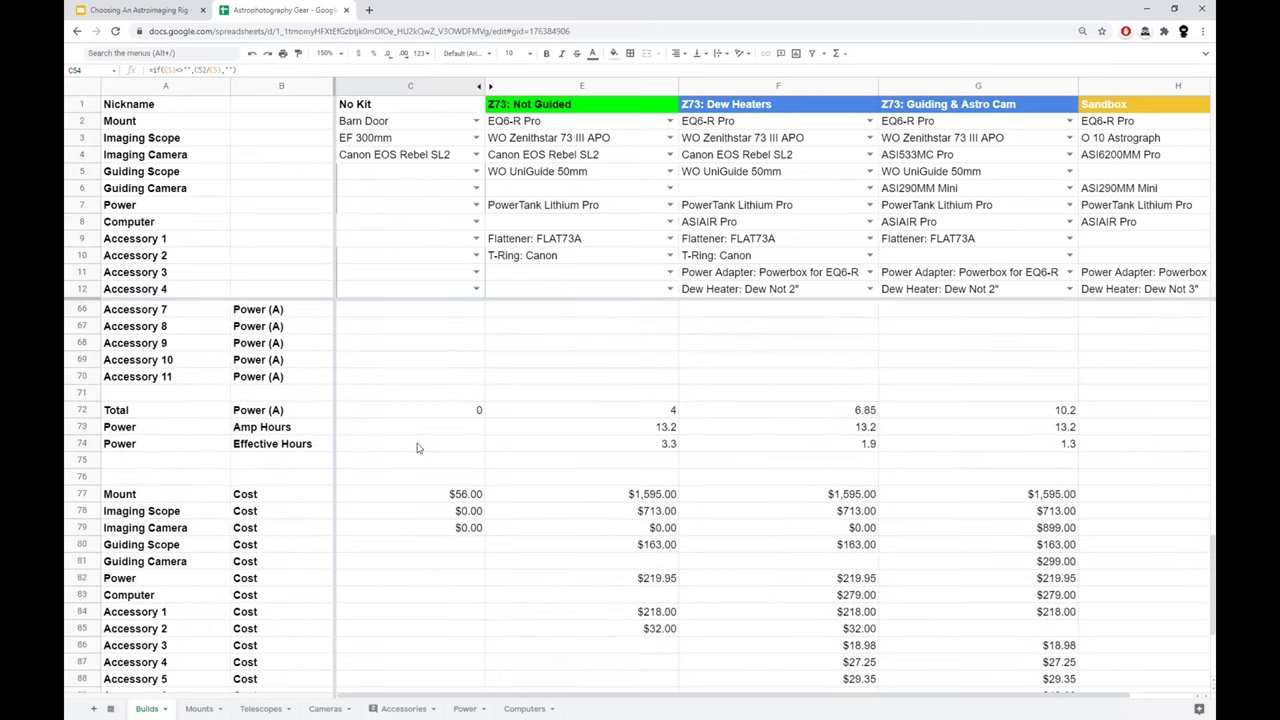
scroll(410, 577, "down", 3)
left_click(412, 664)
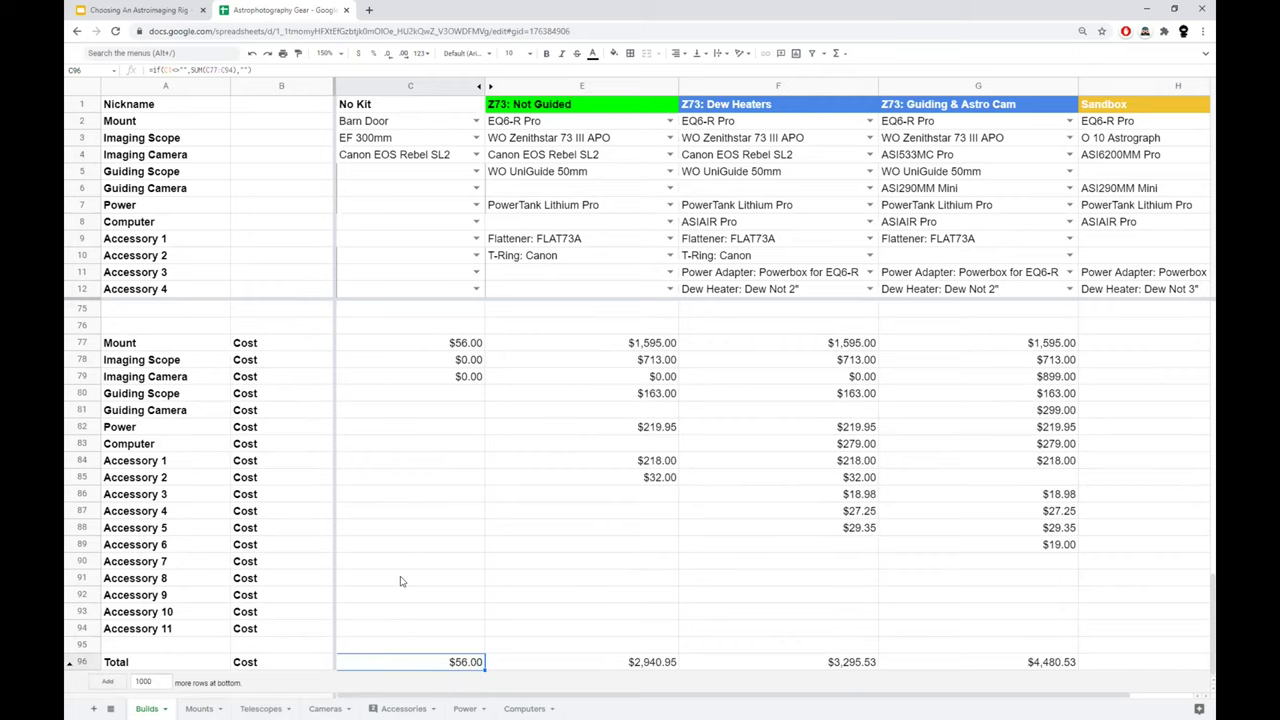
Review the Imaging Scope, Imaging Camera and Guiding Scope selected for the Z73: Not Guided build.
scroll(400, 581, "up", 15)
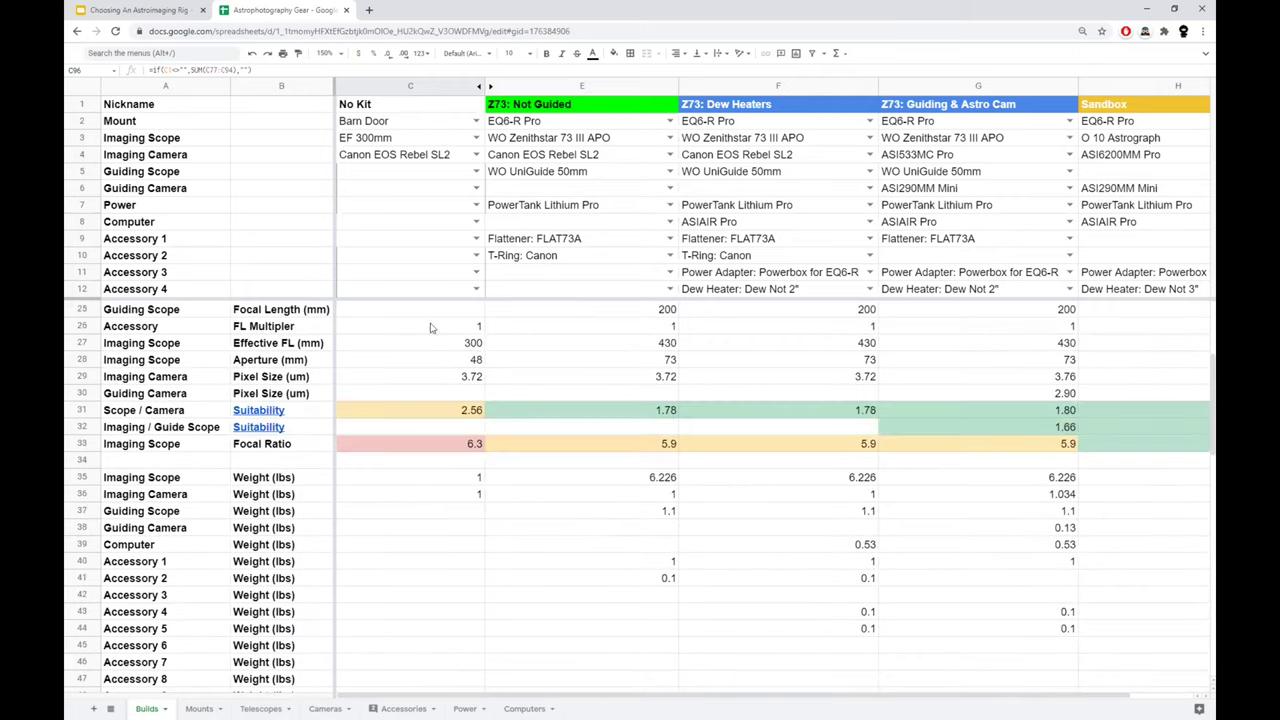
scroll(435, 421, "up", 3)
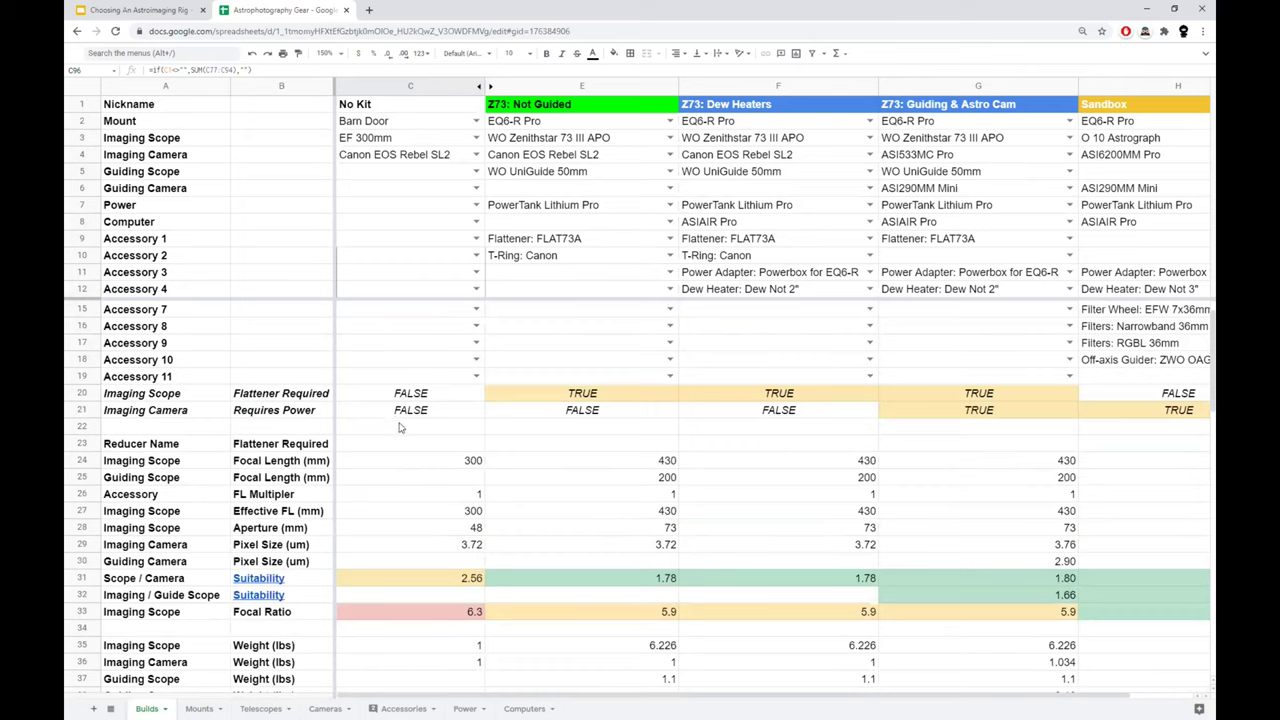
scroll(410, 435, "up", 1)
scroll(418, 605, "down", 2)
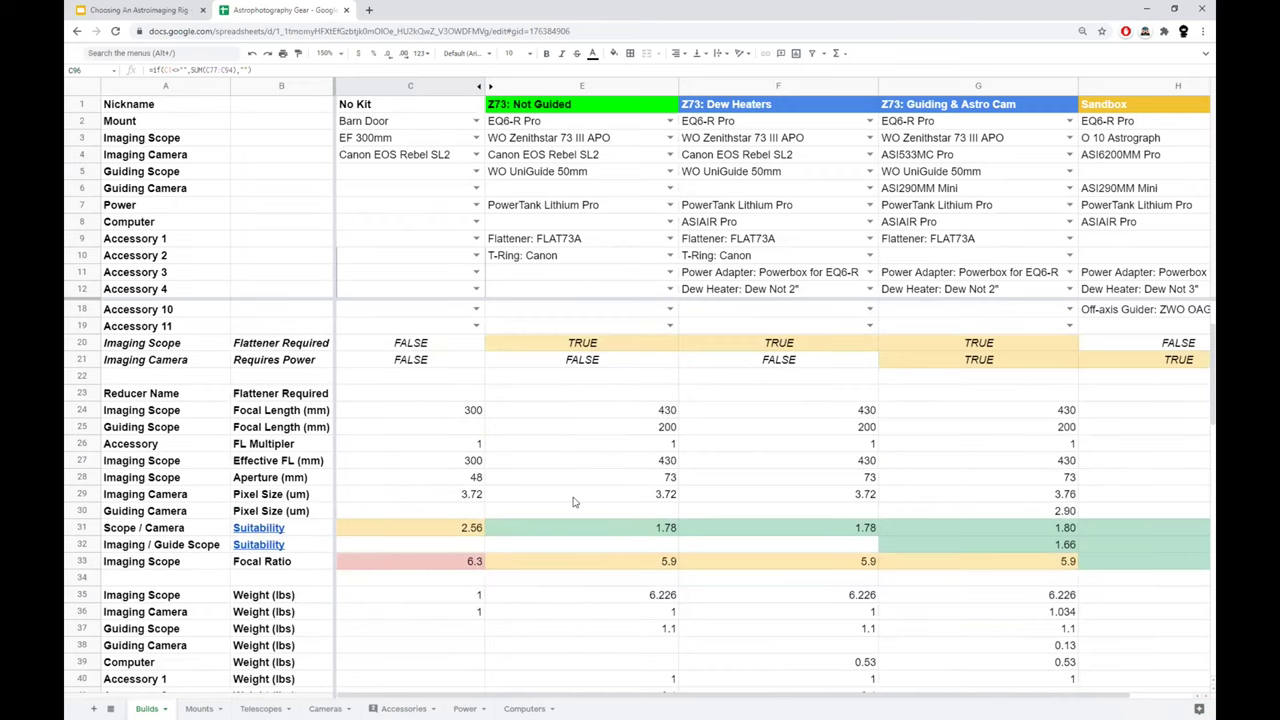
scroll(573, 502, "up", 2)
left_click(573, 465)
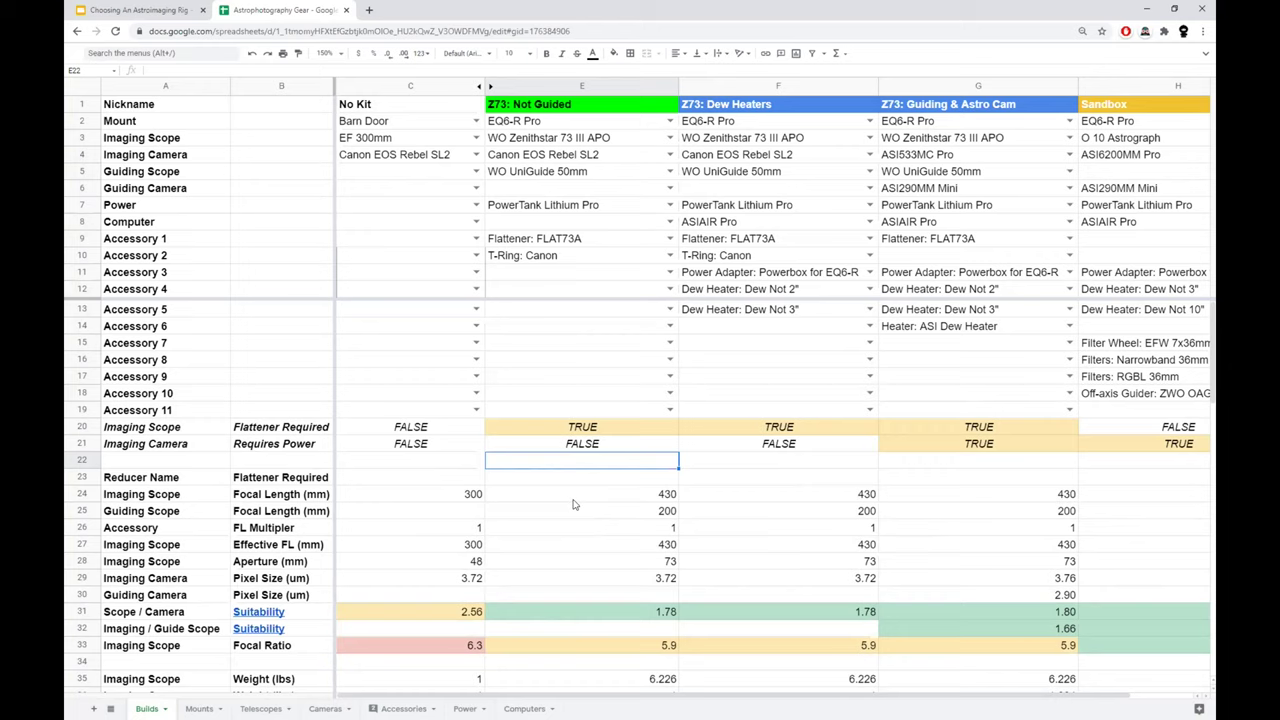
left_click(548, 87)
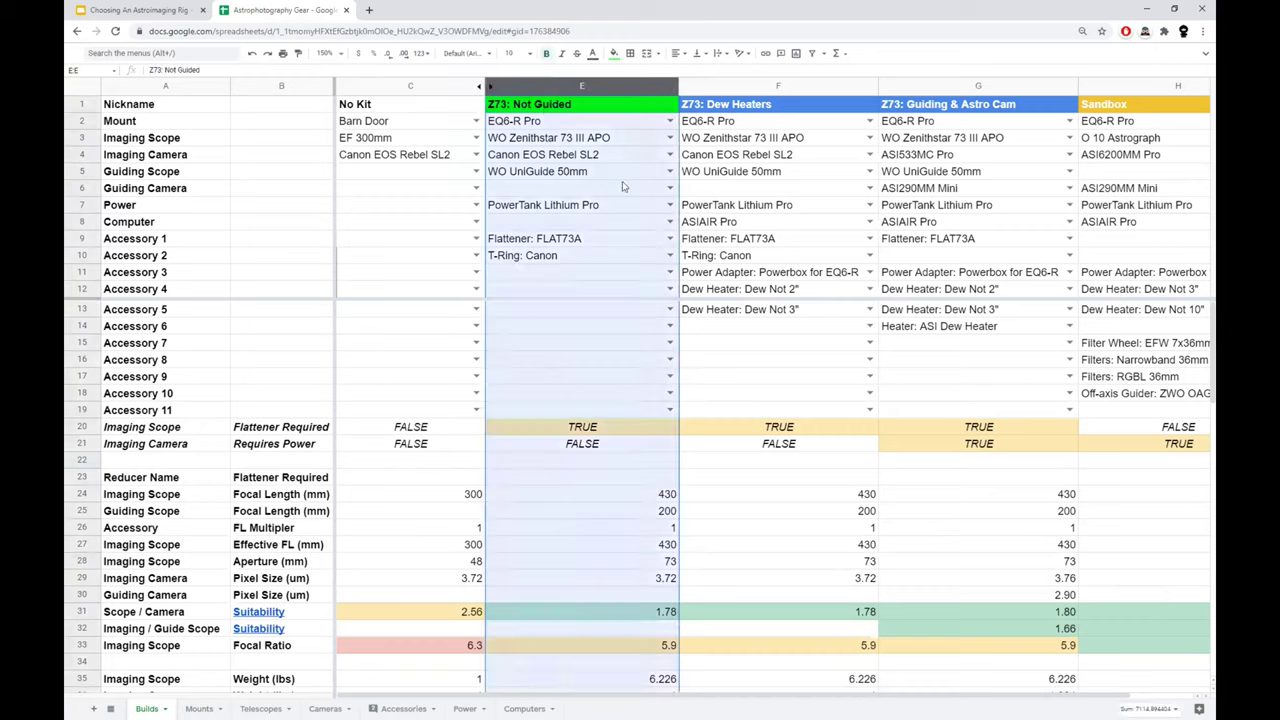
left_click(575, 139)
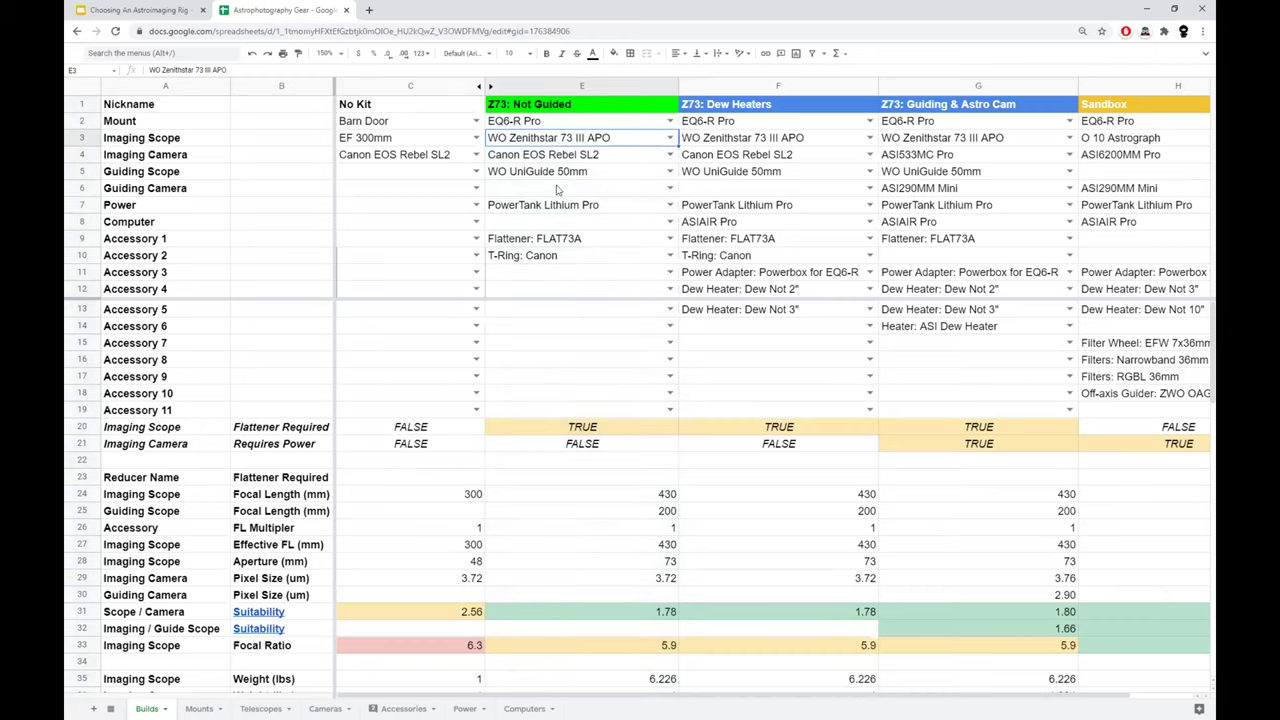
left_click(561, 159)
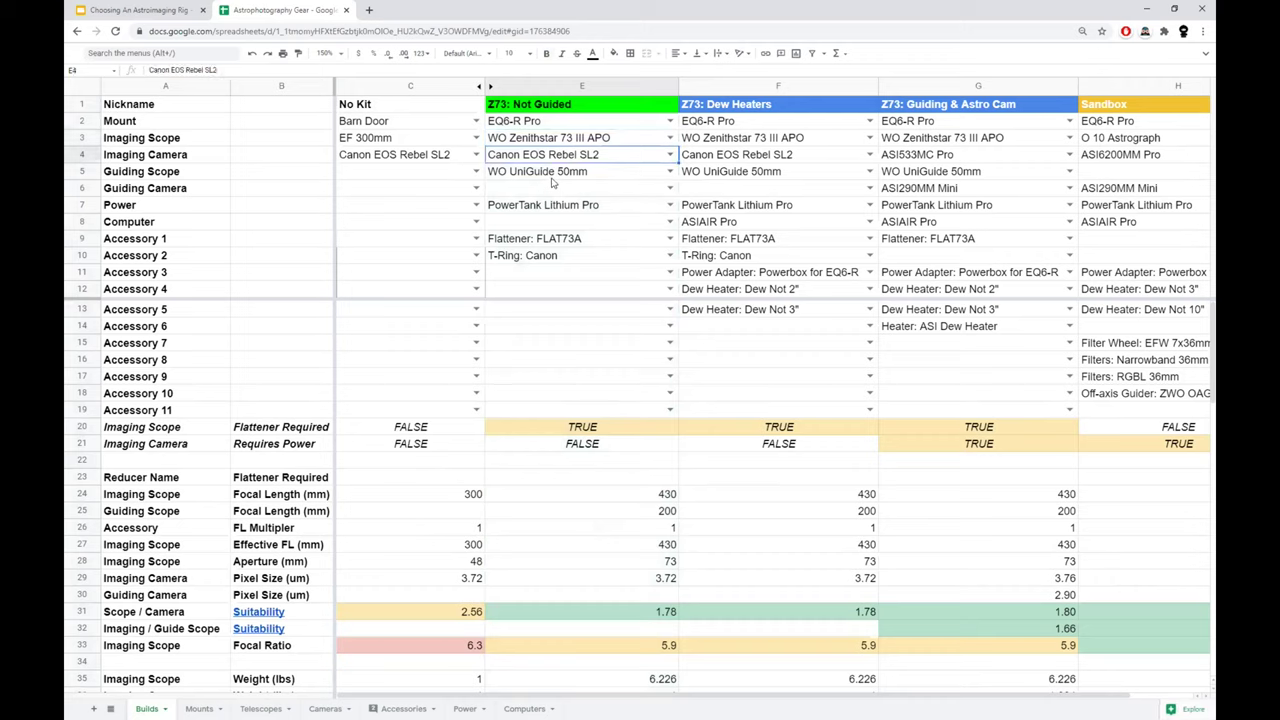
left_click(552, 174)
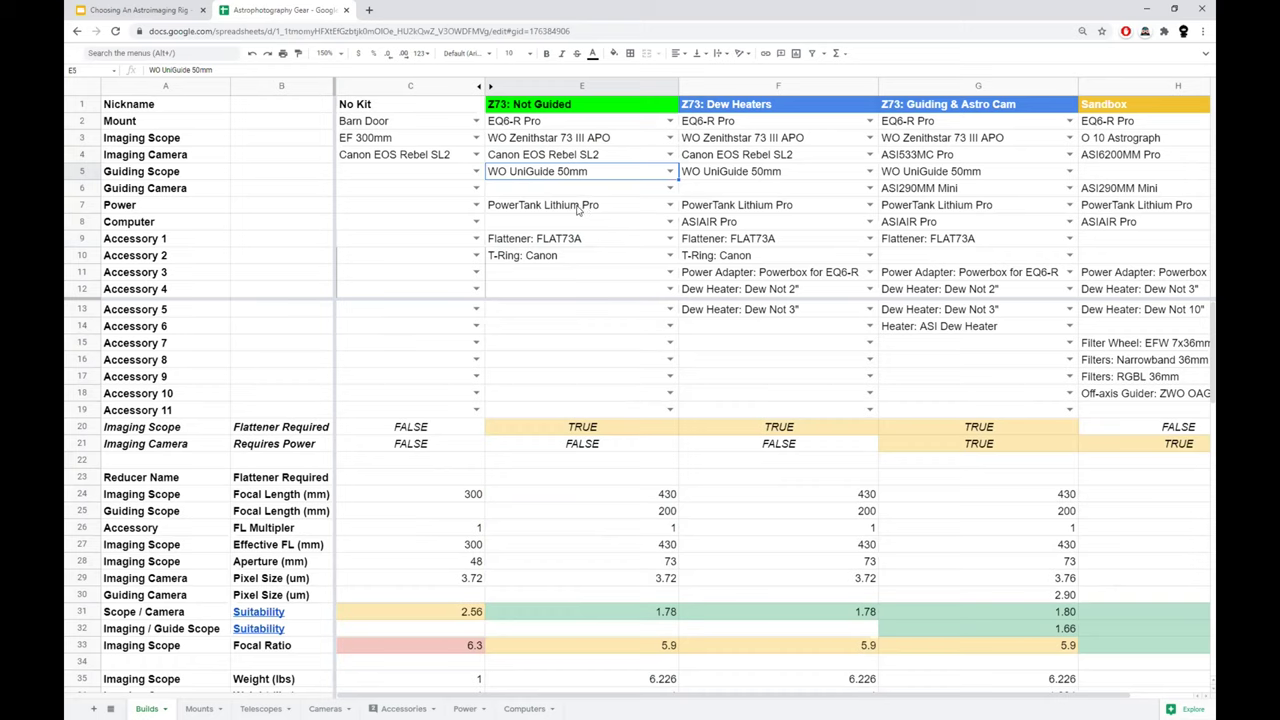
Review the Power, Accessory 1 and Accessory 2 selections of the Z73: Not Guided build.
left_click(570, 208)
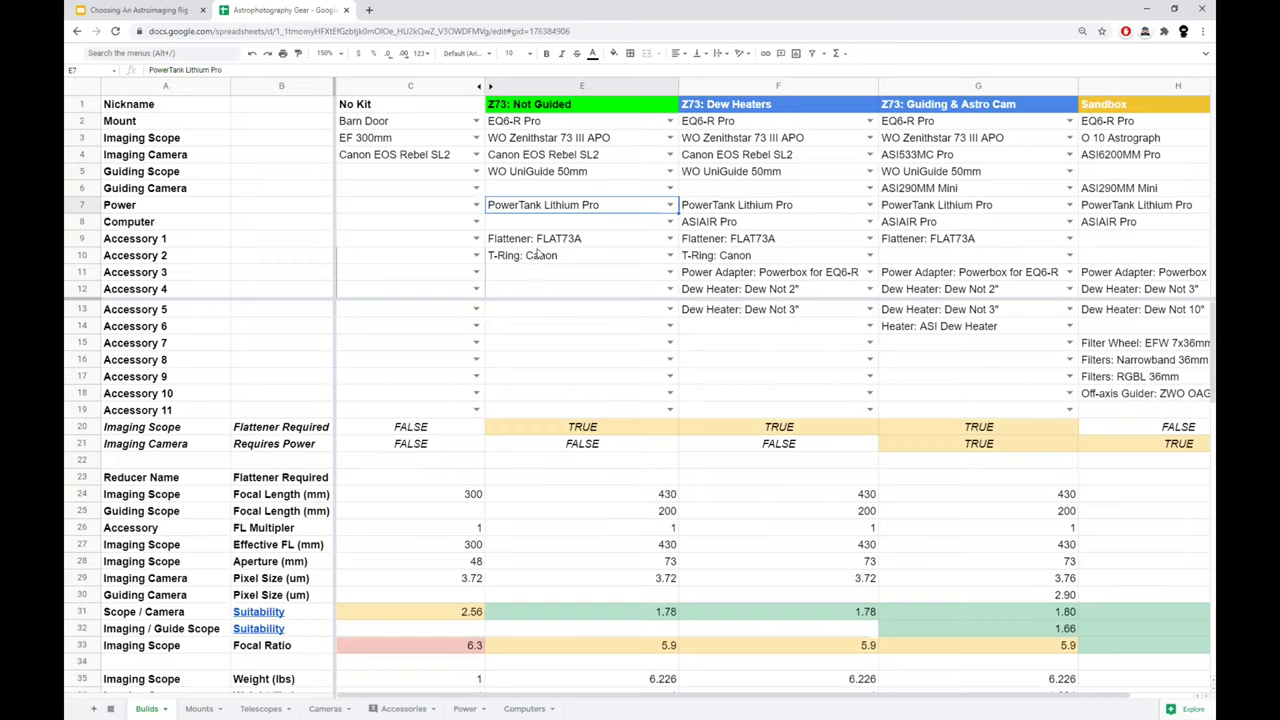
left_click(588, 240)
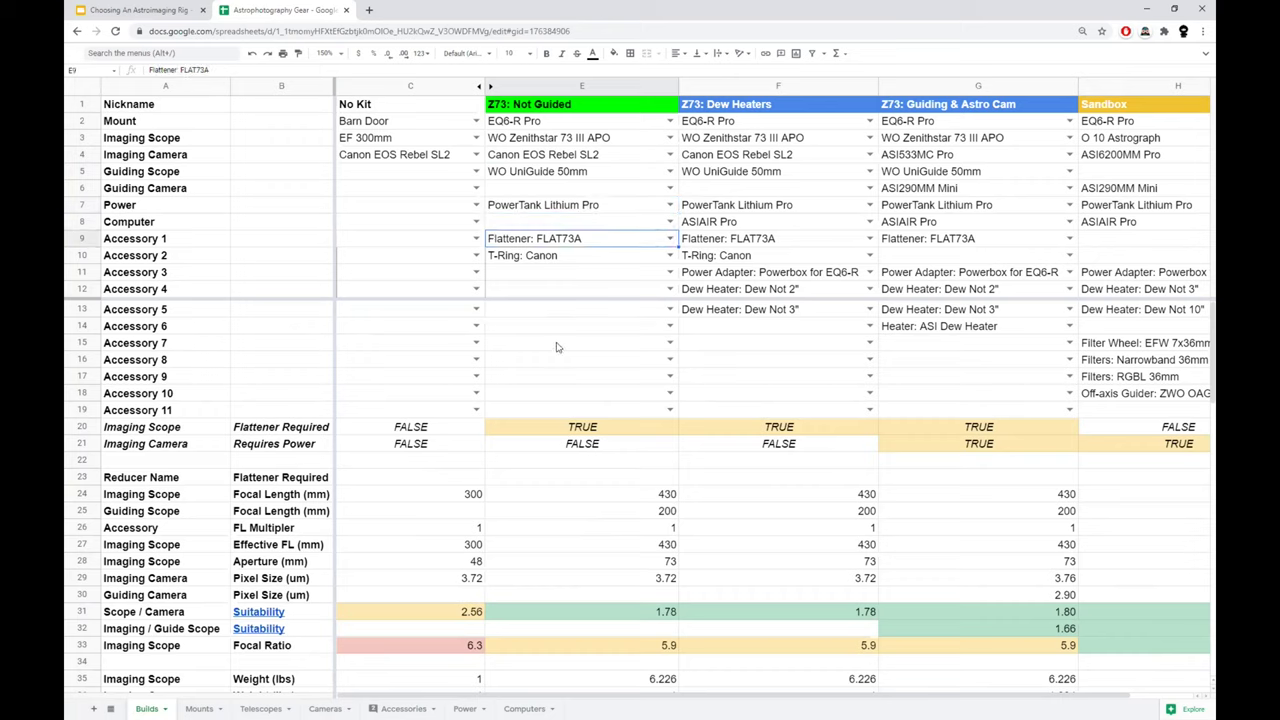
left_click(559, 258)
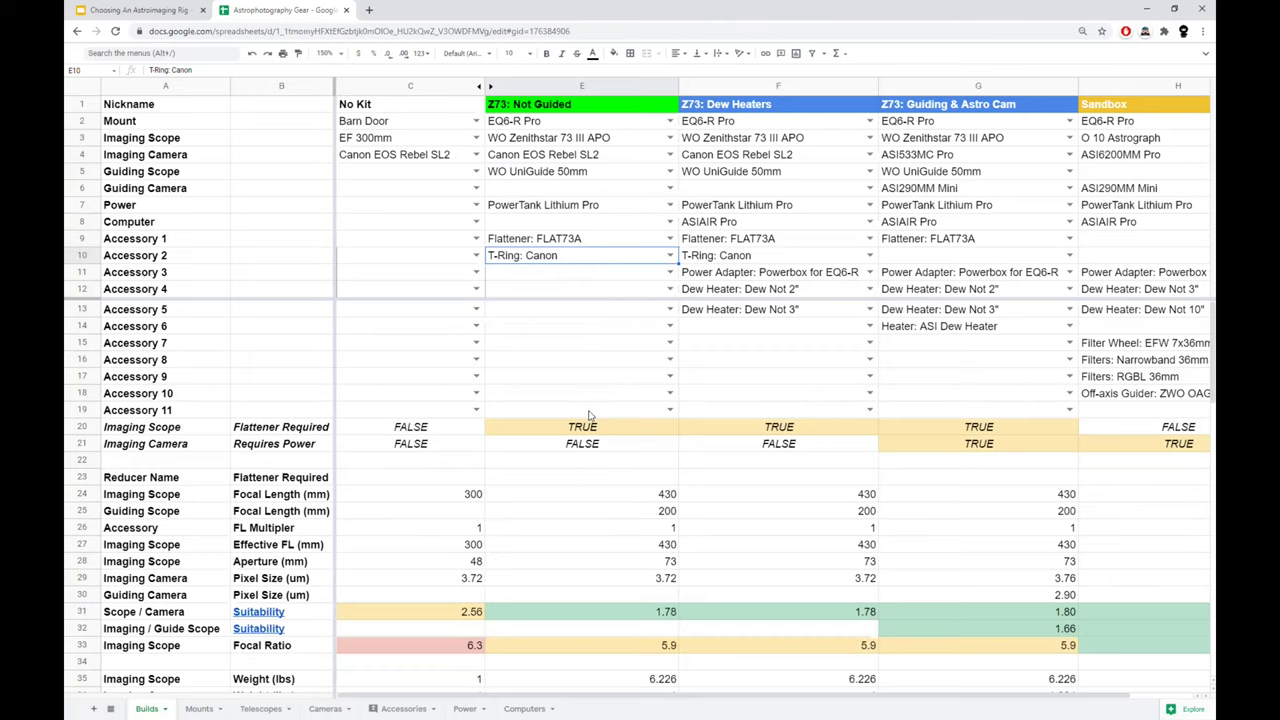
Check the Z73: Not Guided build's focal lengths and FL multiplier, and view its Imaging Scope choices without changing the scope.
scroll(588, 415, "down", 3)
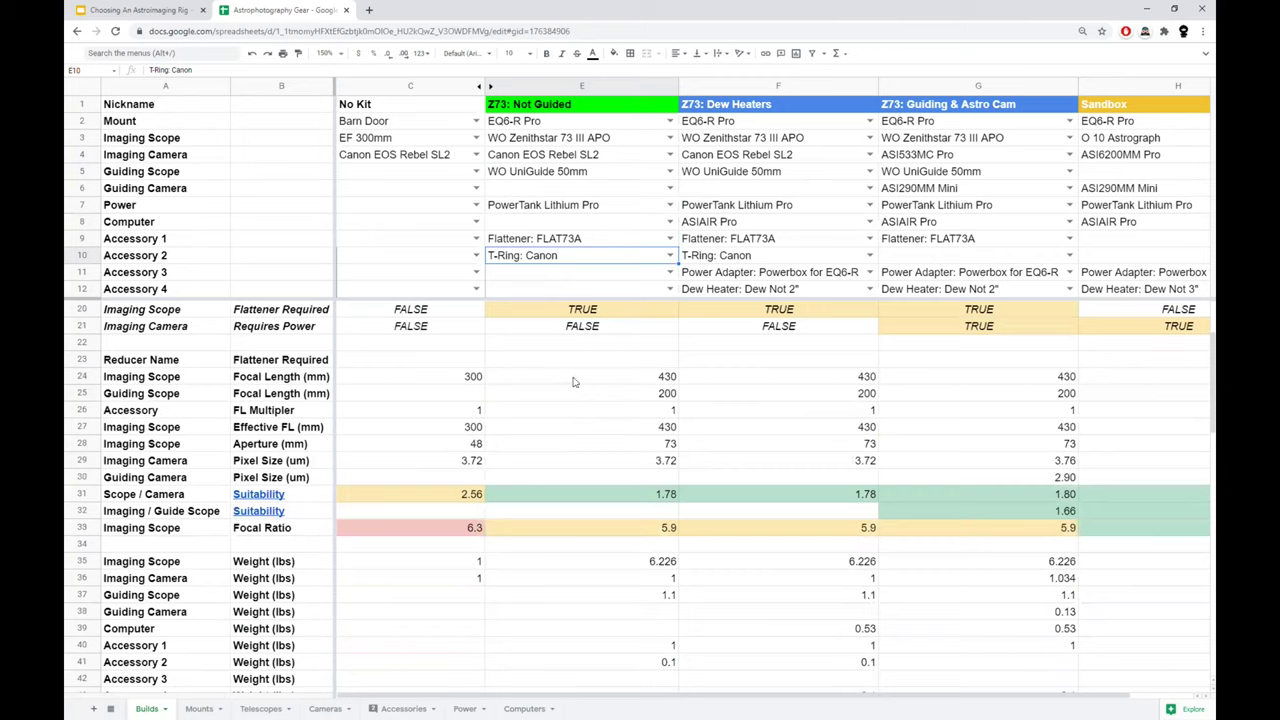
left_click(574, 381)
left_click(571, 398)
left_click(569, 415)
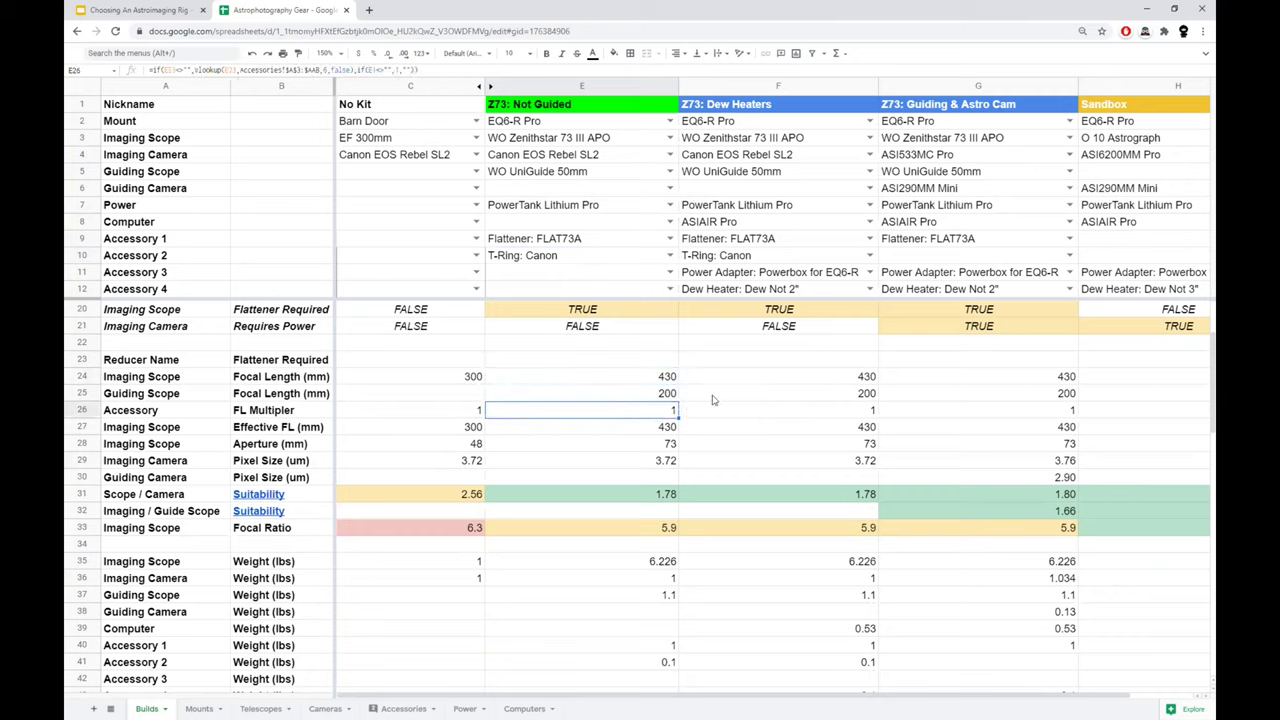
left_click(669, 137)
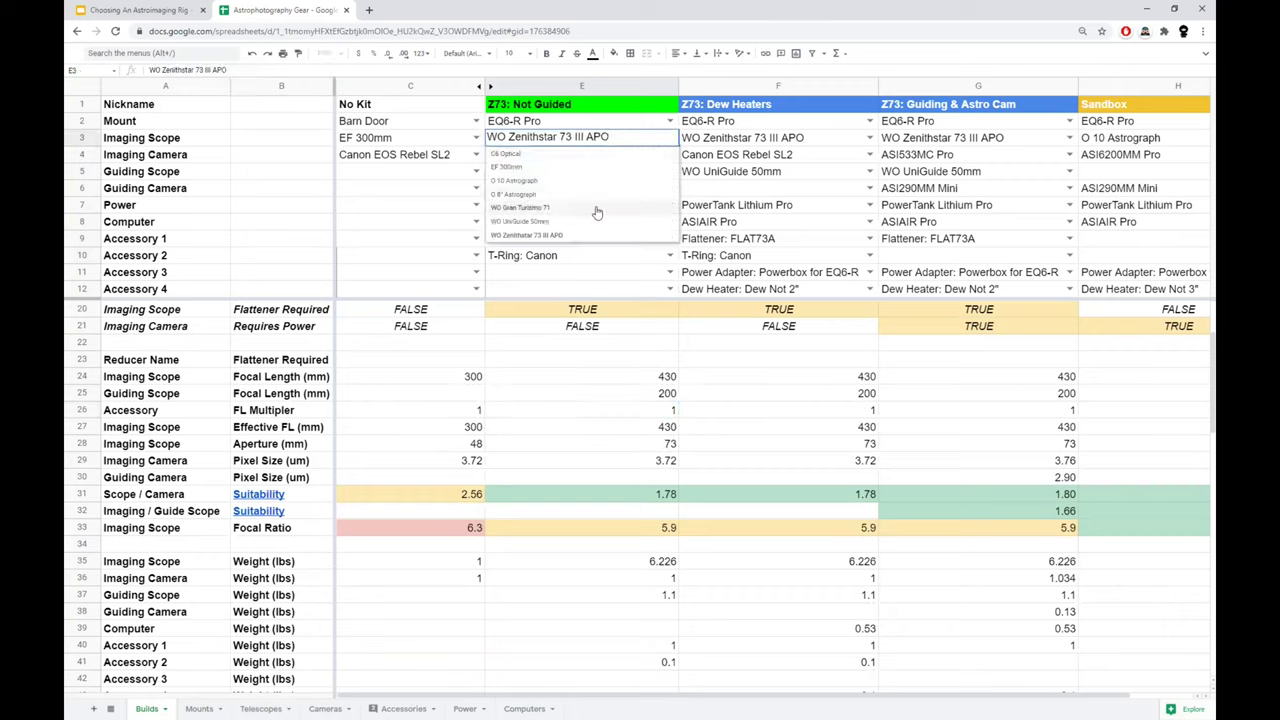
left_click(527, 339)
Set Accessory 1 of the Z73: Not Guided build to F/Reducer: FLAT 6A III.
left_click(597, 243)
left_click(669, 240)
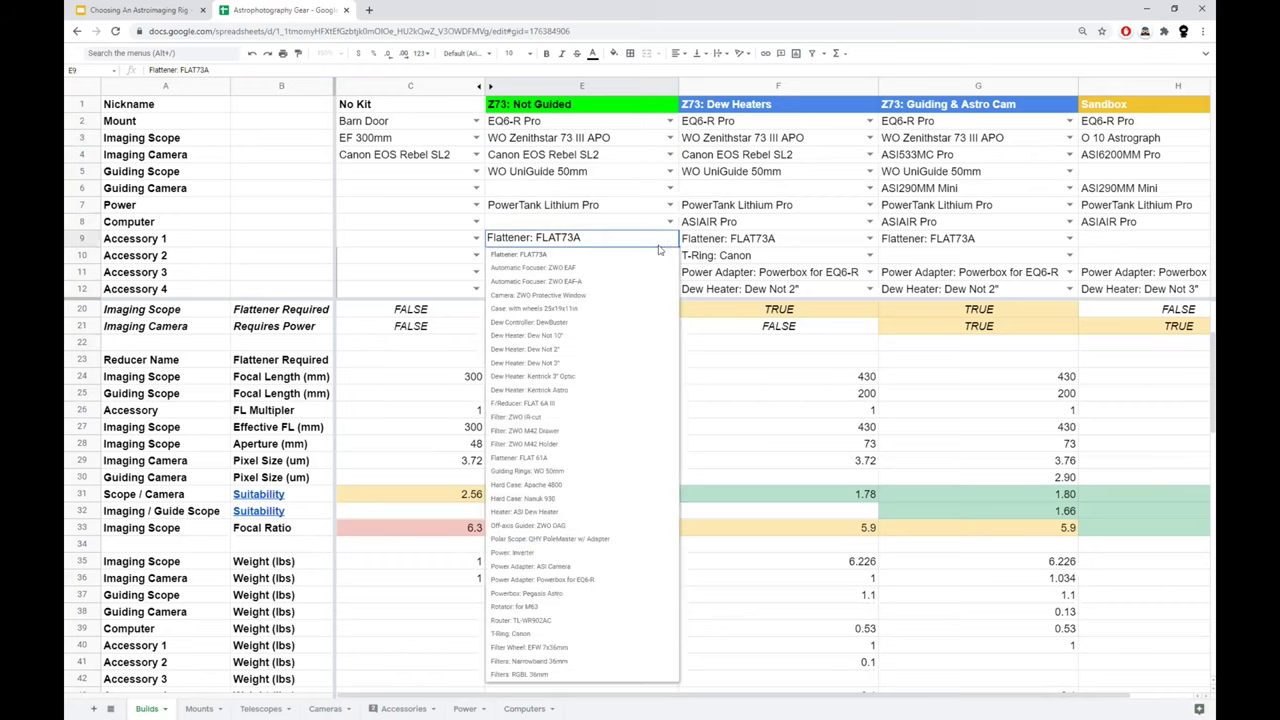
key("ctrl+a")
type("redu")
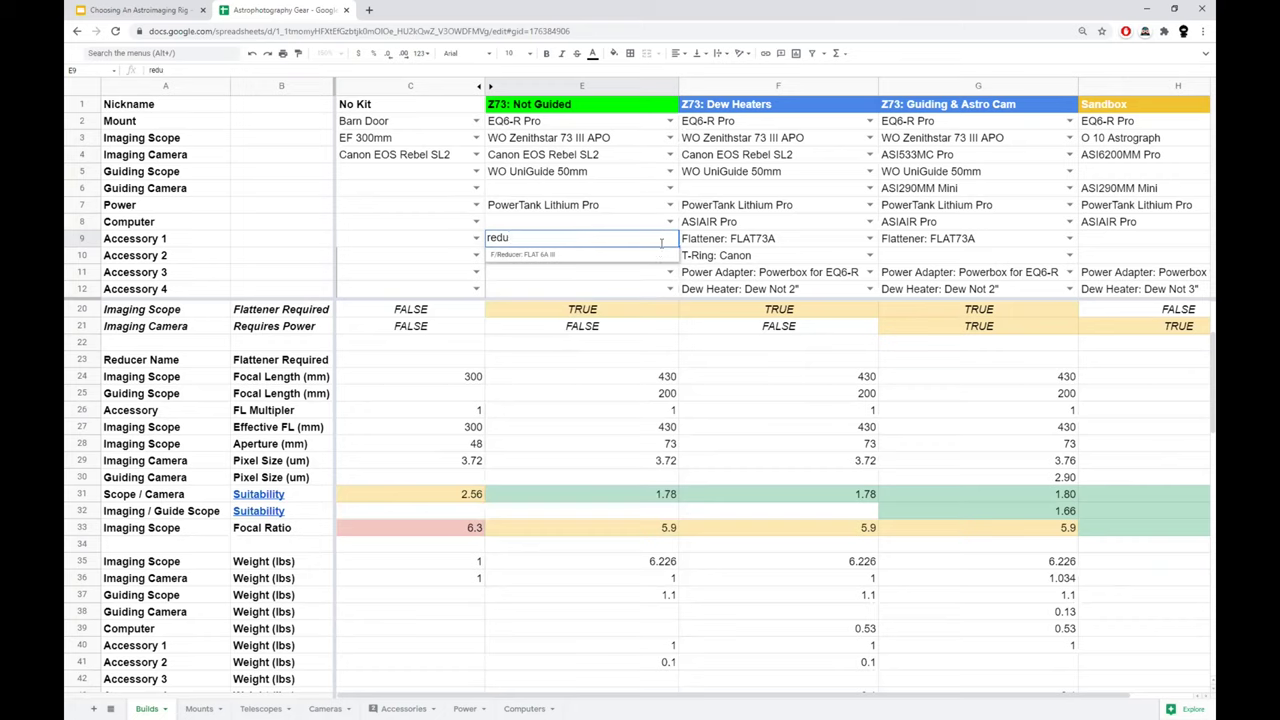
left_click(600, 255)
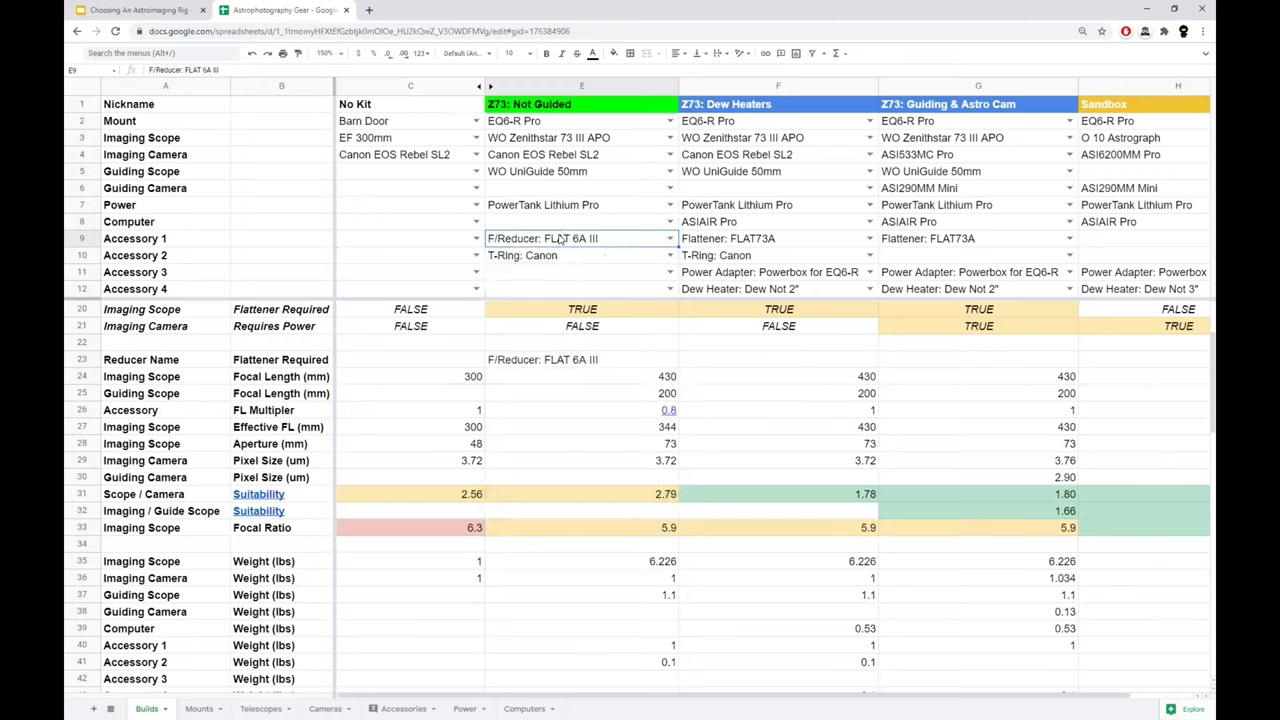
Check the FL multiplier and the Effective FL calculation of the Z73: Not Guided build with the reducer selected.
left_click(615, 412)
left_click(585, 478)
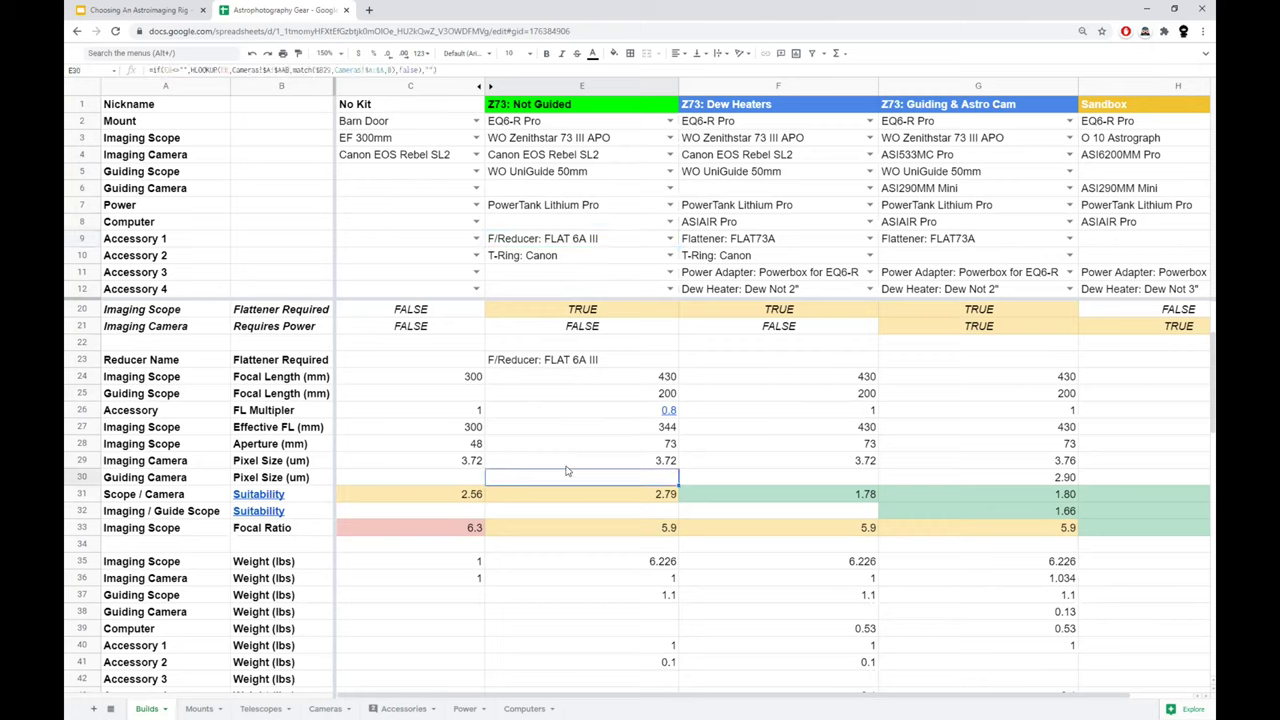
left_click(524, 429)
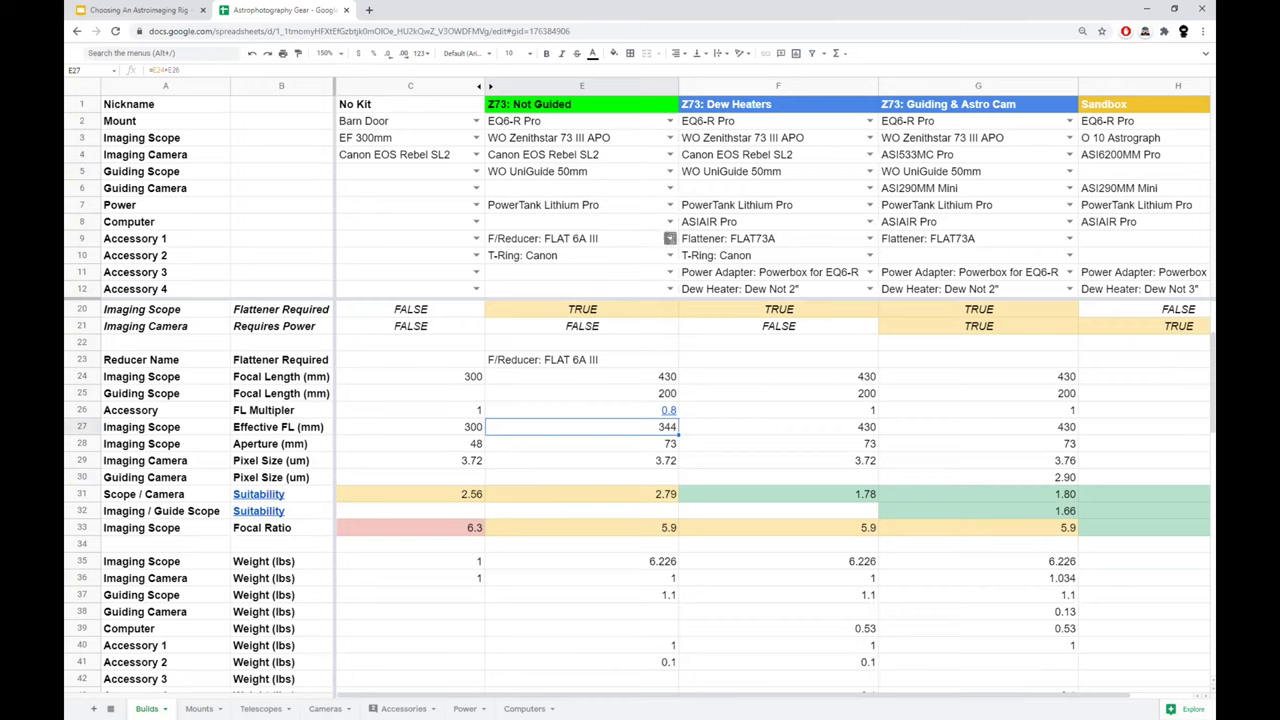
Restore Accessory 1 of the Z73: Not Guided build to Flattener: FLAT73A.
left_click(669, 238)
left_click(628, 232)
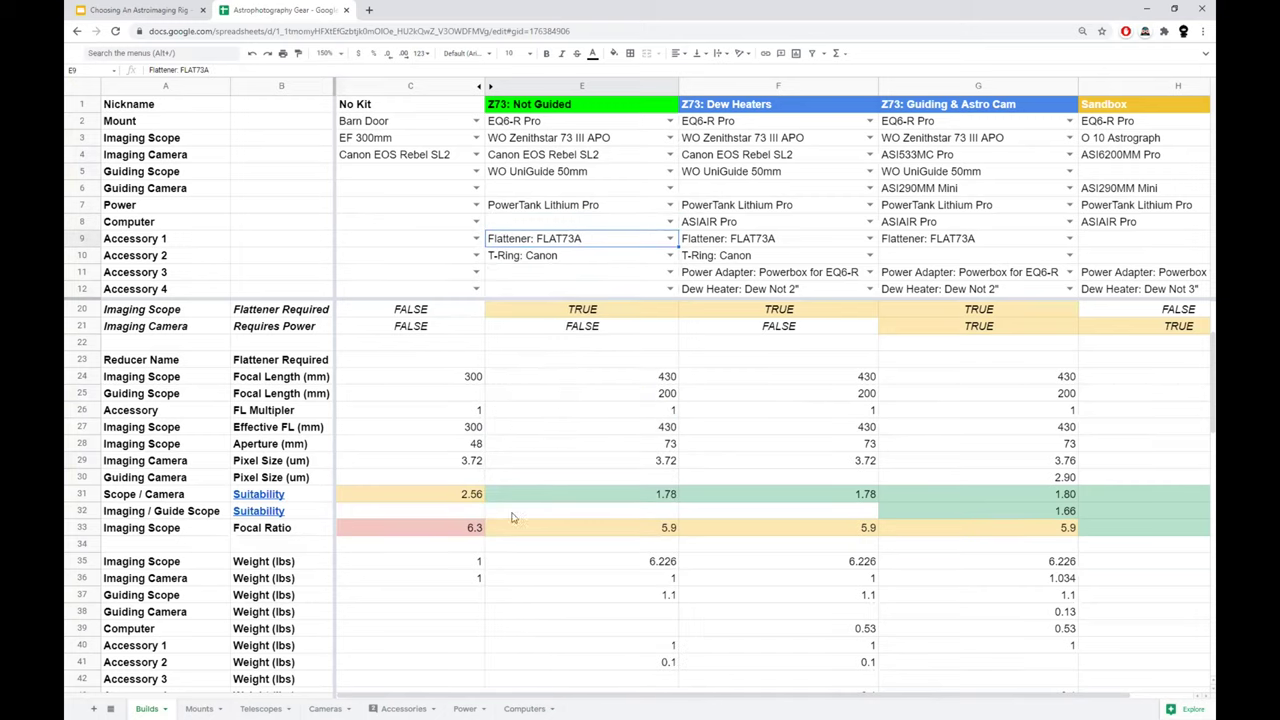
Check the Z73: Not Guided build's component weights, its Mounted Weight sum, and its Mount Suitable percentage calculation.
scroll(535, 590, "down", 4)
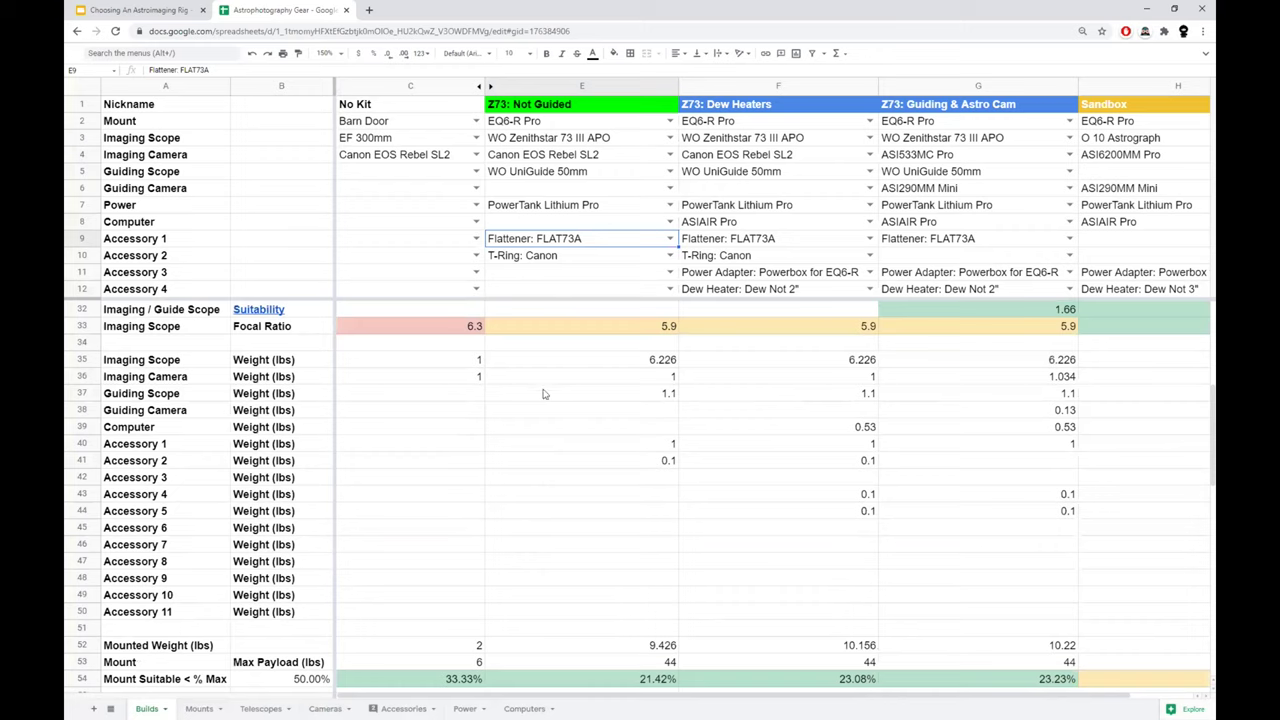
left_click_drag(558, 360, 563, 494)
scroll(570, 510, "down", 2)
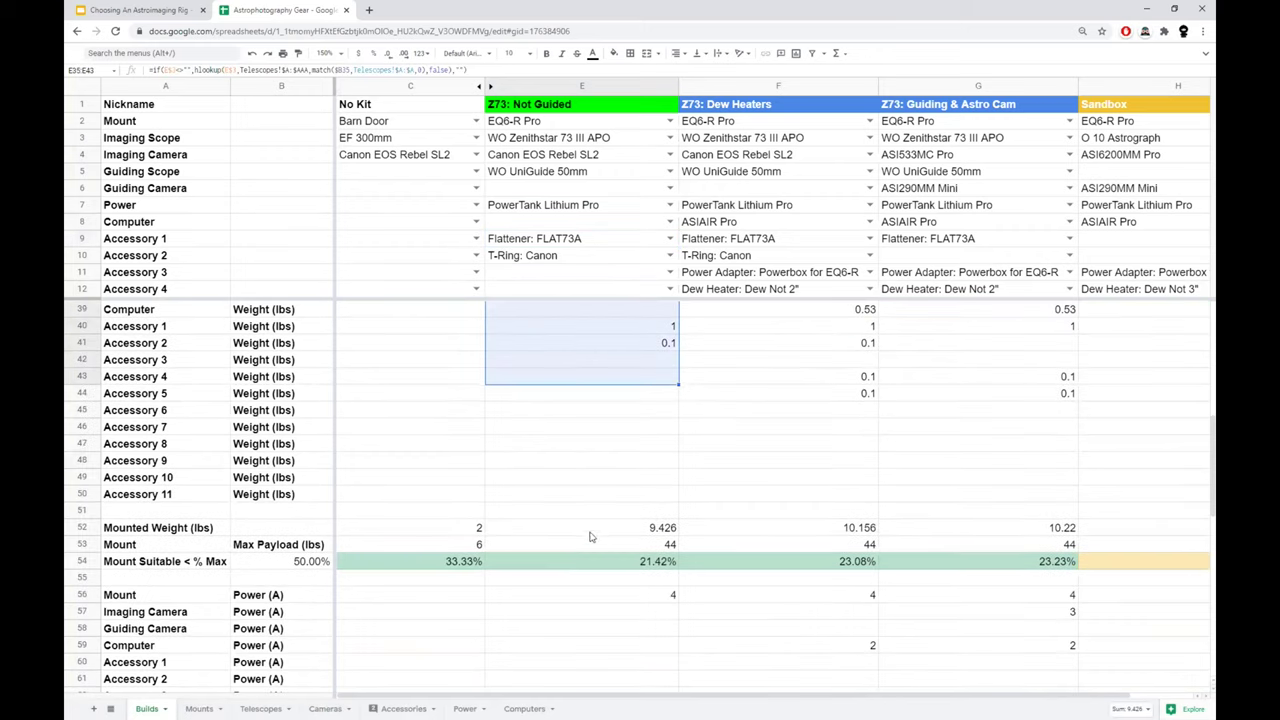
left_click(590, 530)
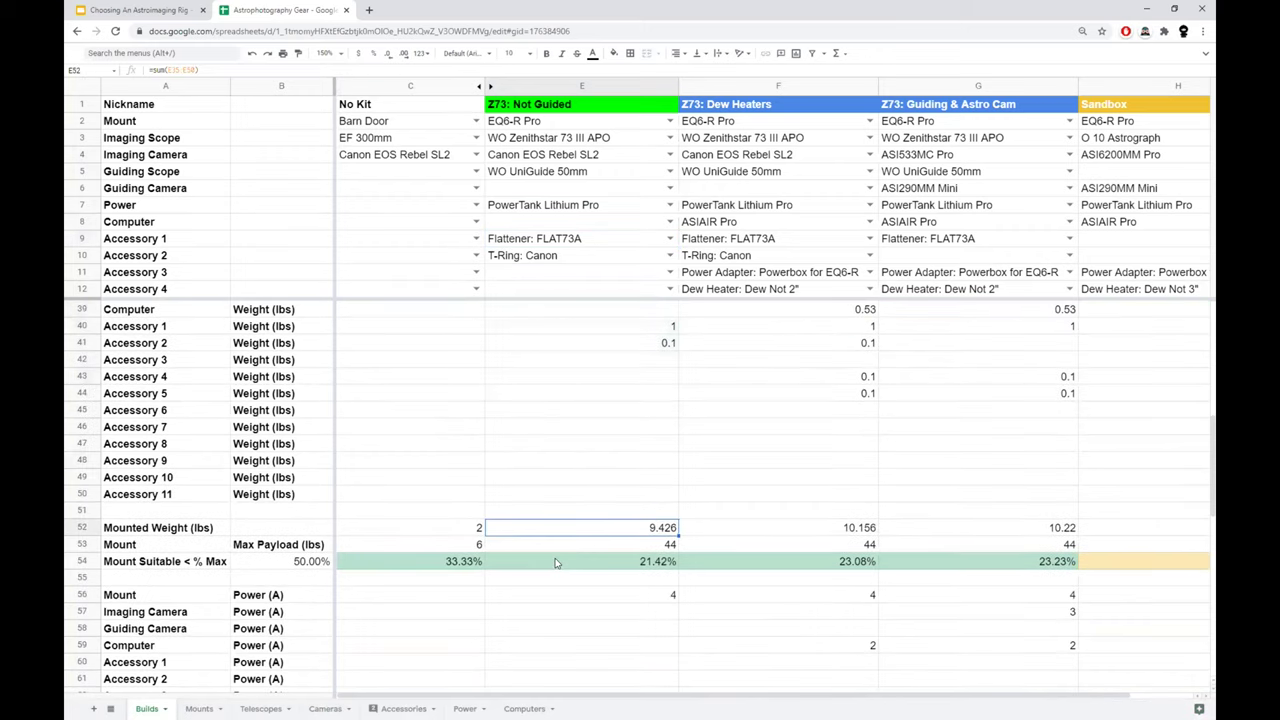
left_click(542, 559)
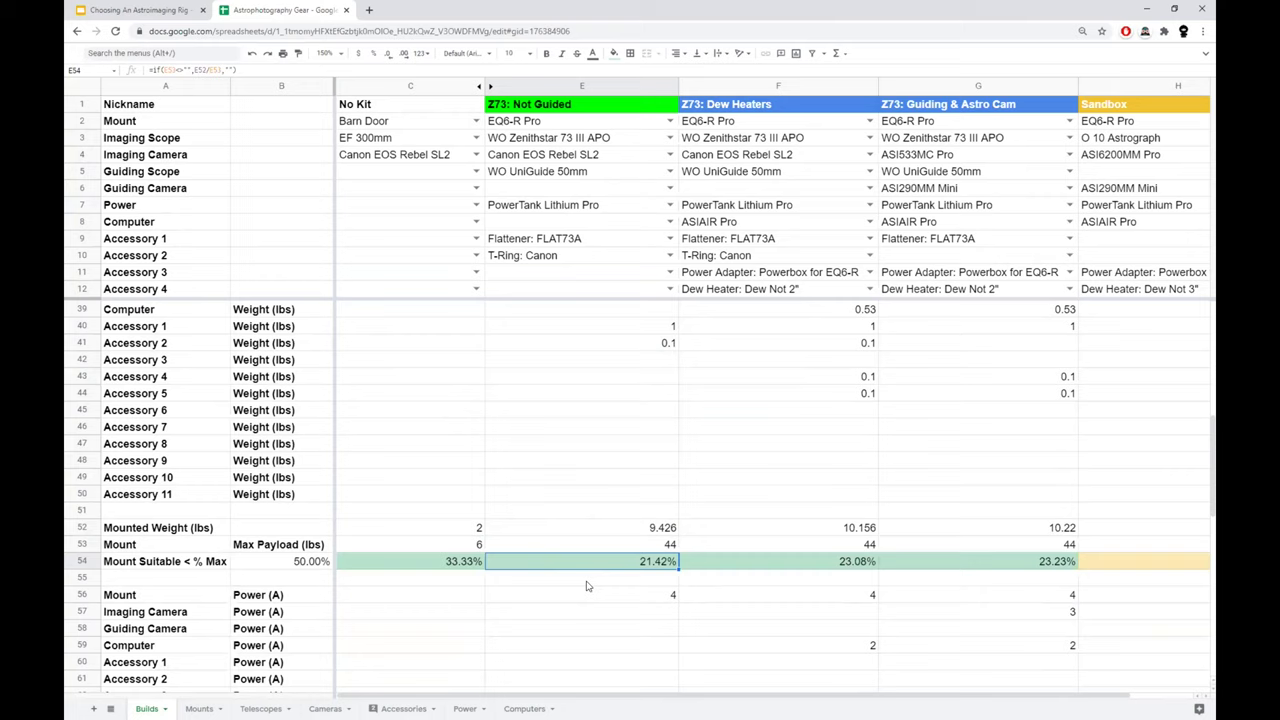
Check the Z73: Not Guided build's power draw from the mount through Accessory 11, and its Total Power (A) formula.
left_click(584, 600)
scroll(584, 604, "down", 5)
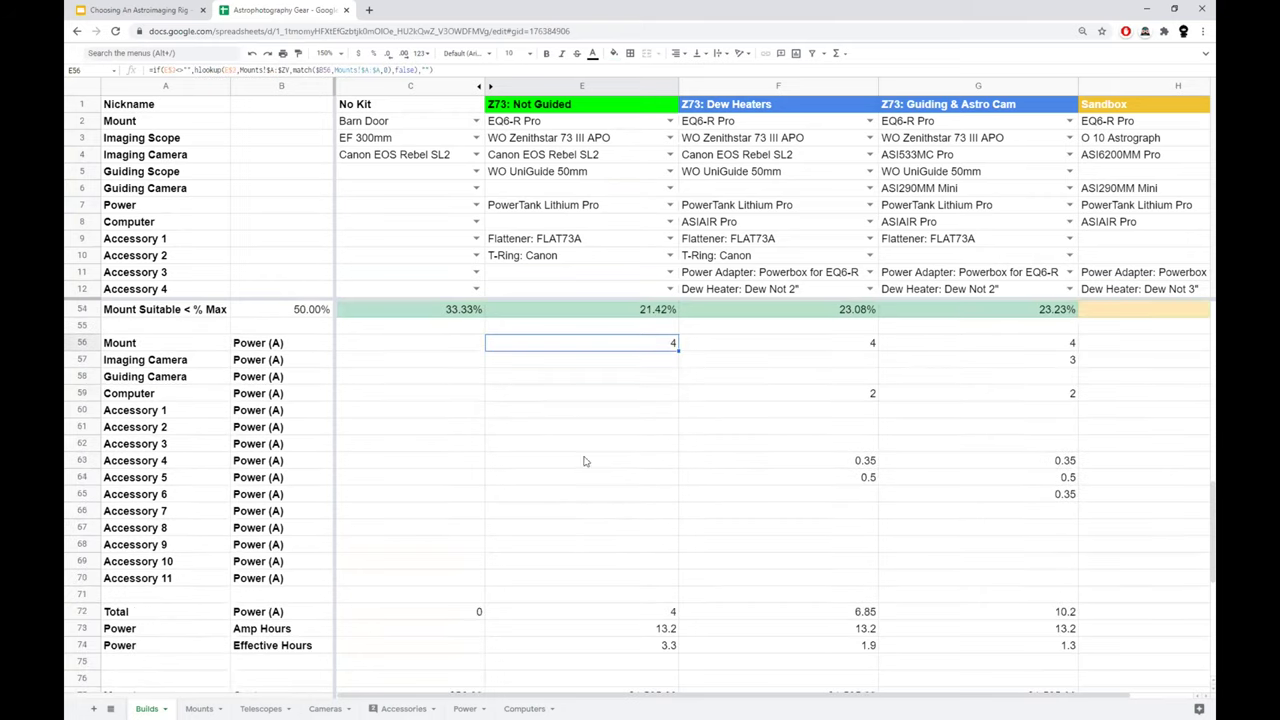
left_click(577, 585)
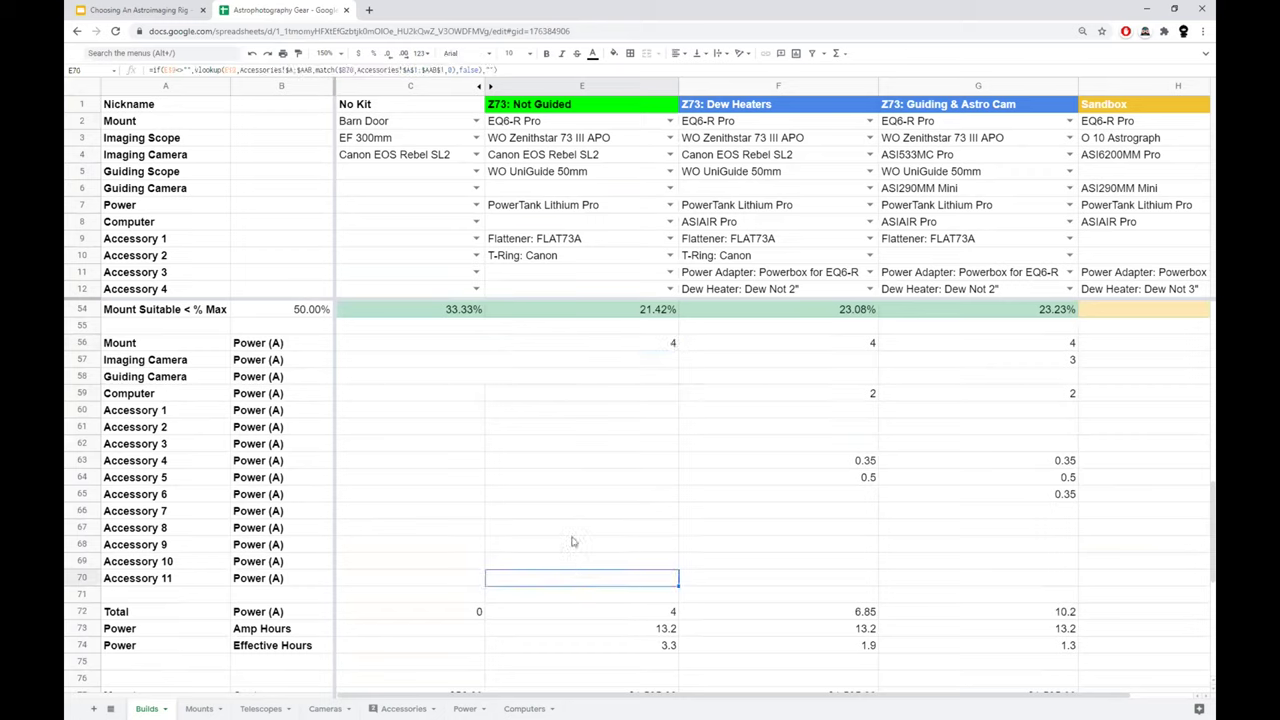
left_click(572, 346)
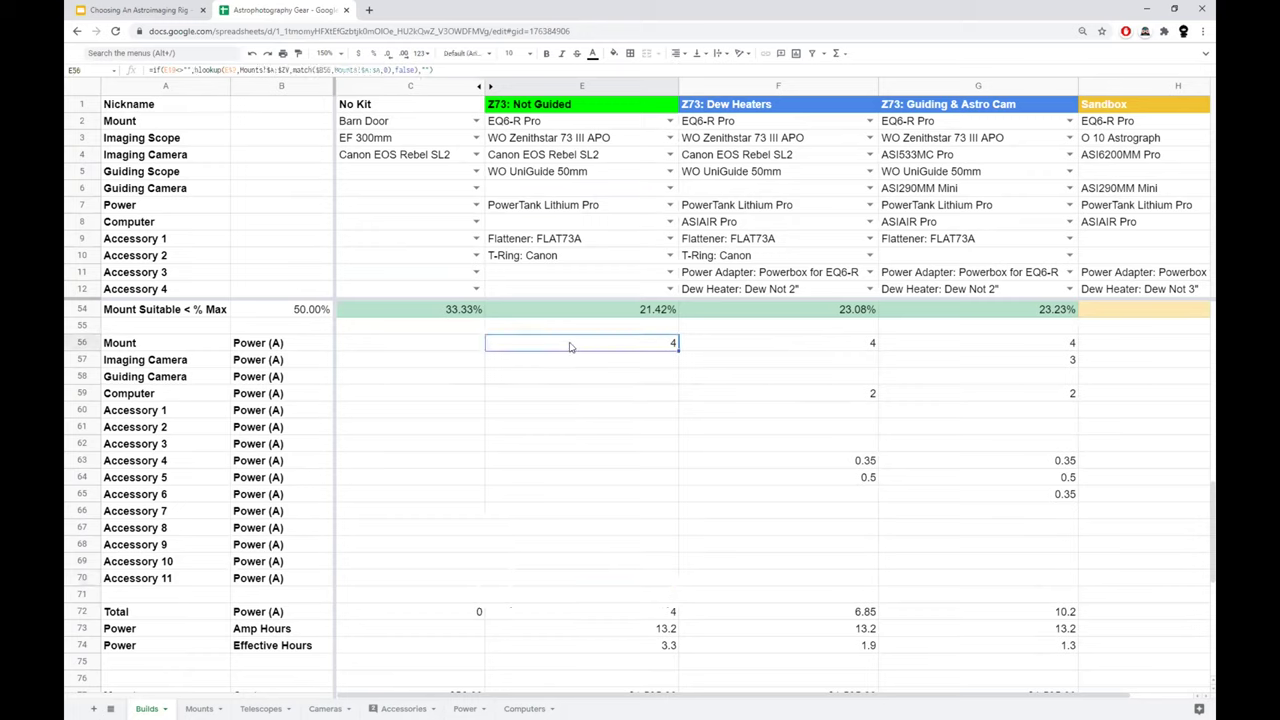
left_click(576, 612)
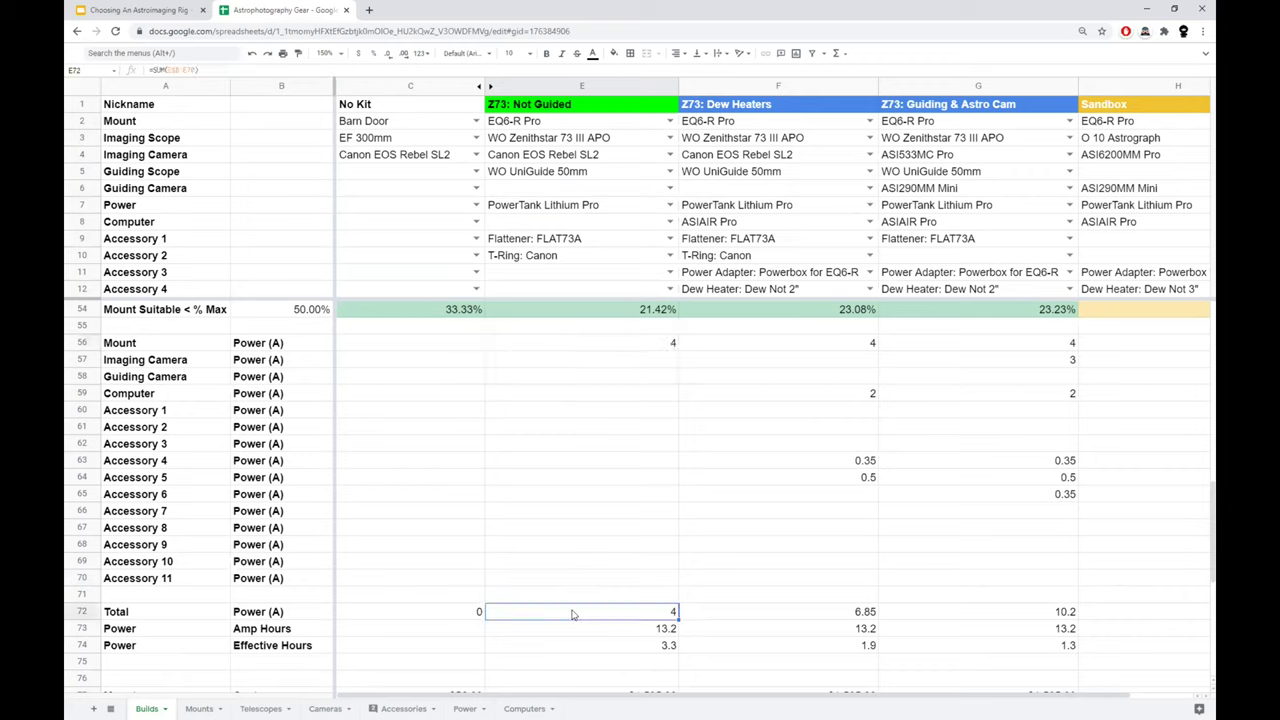
Check how the Z73: Not Guided build's Amp Hours lookup and Effective Hours are calculated.
scroll(576, 610, "down", 2)
left_click_drag(166, 547, 800, 548)
left_click(648, 545)
left_click(636, 568)
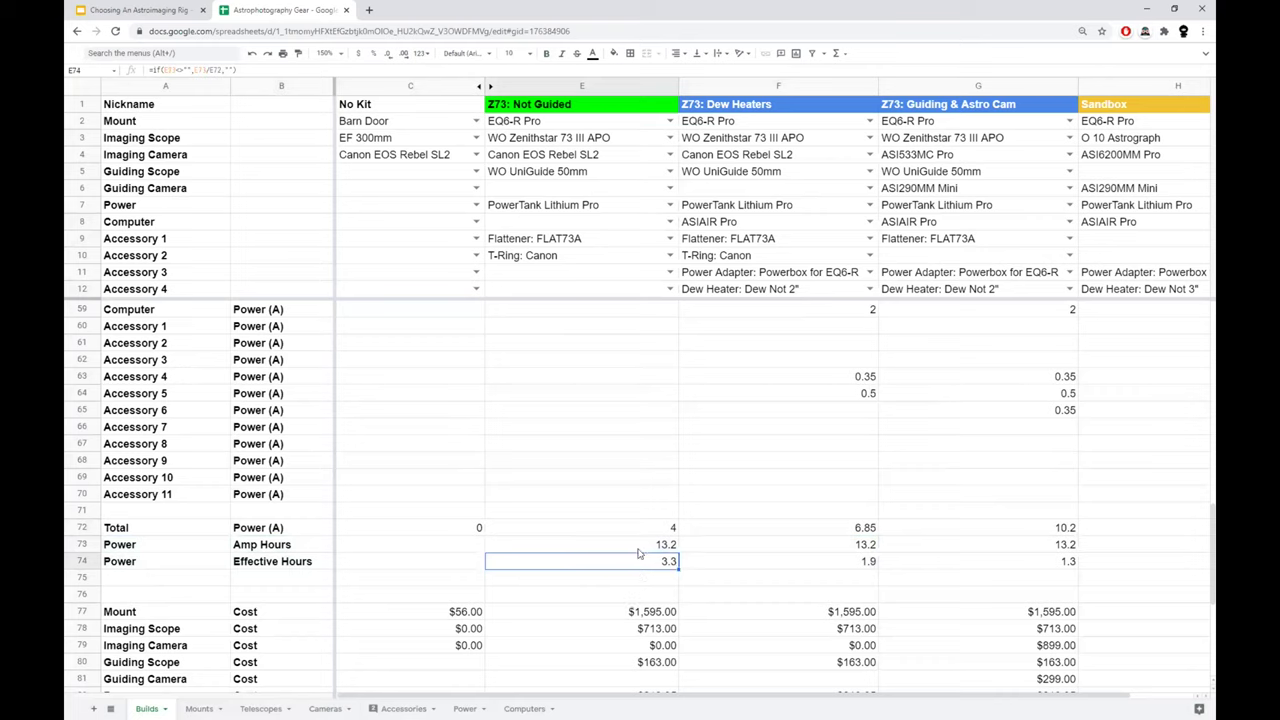
left_click(637, 548)
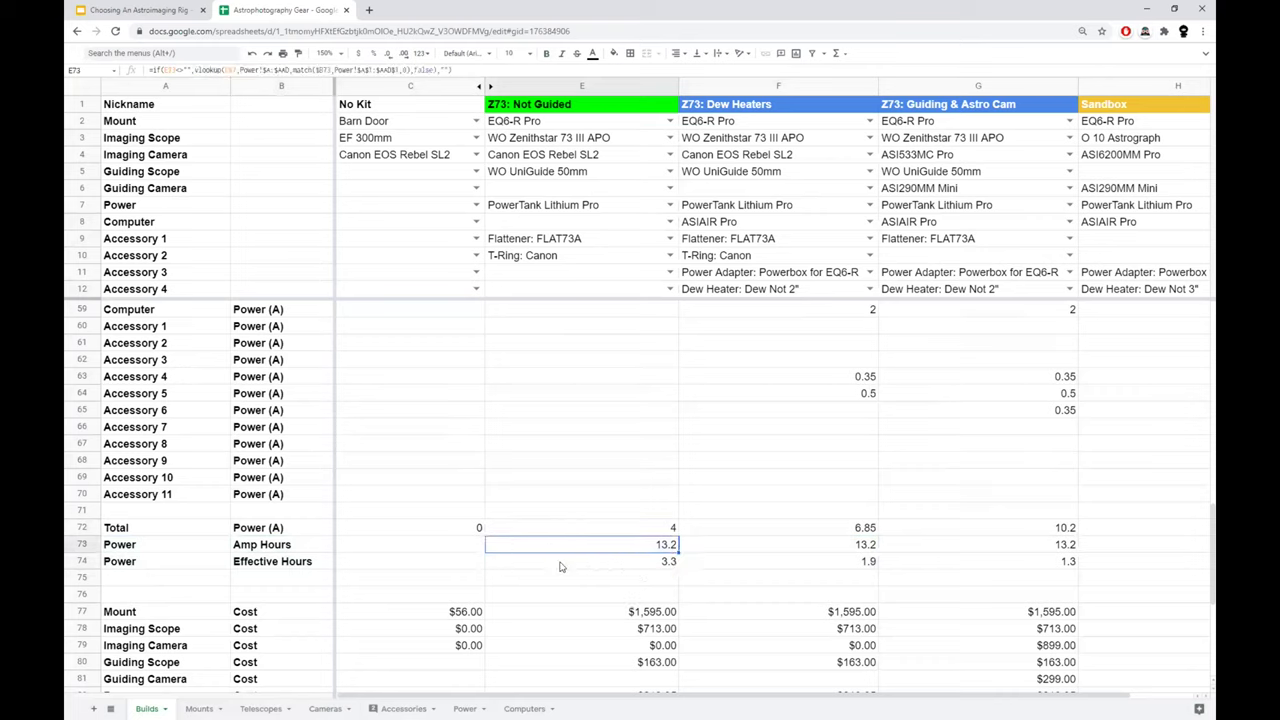
Review the Z73: Not Guided build's individual component costs and its Total Cost formula.
scroll(560, 567, "down", 5)
left_click_drag(598, 360, 590, 552)
scroll(586, 623, "down", 1)
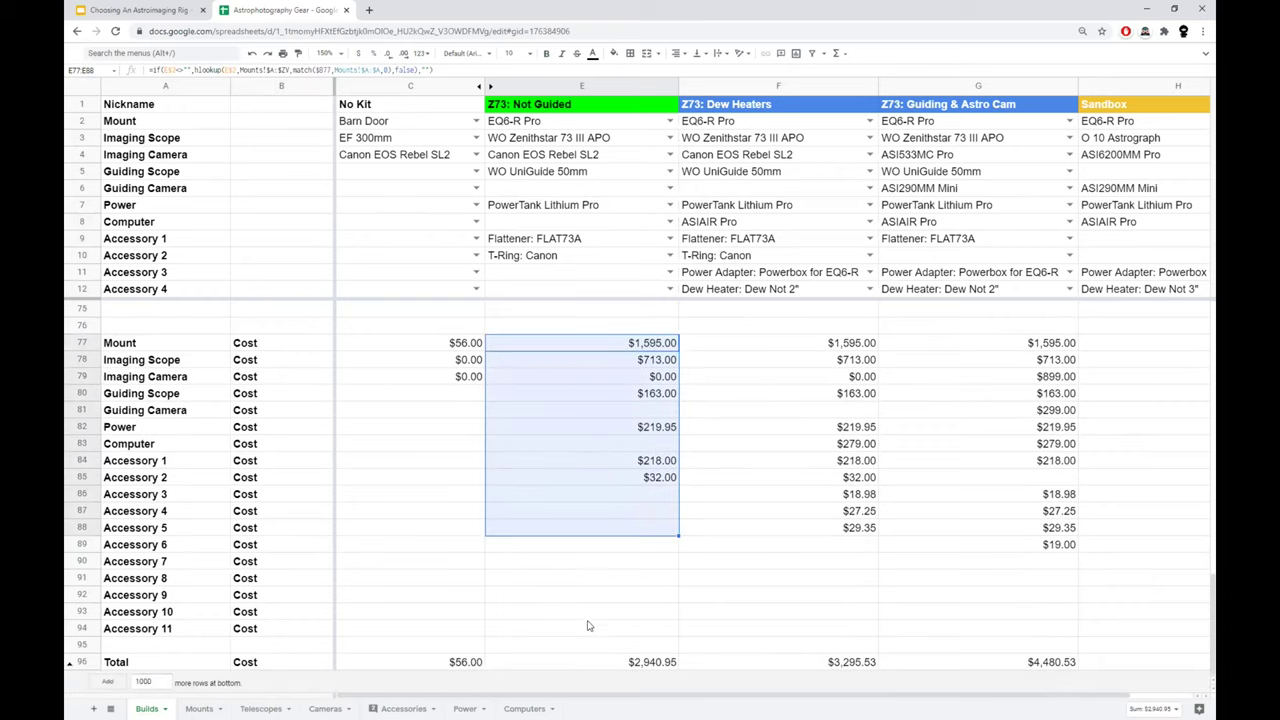
left_click(586, 654)
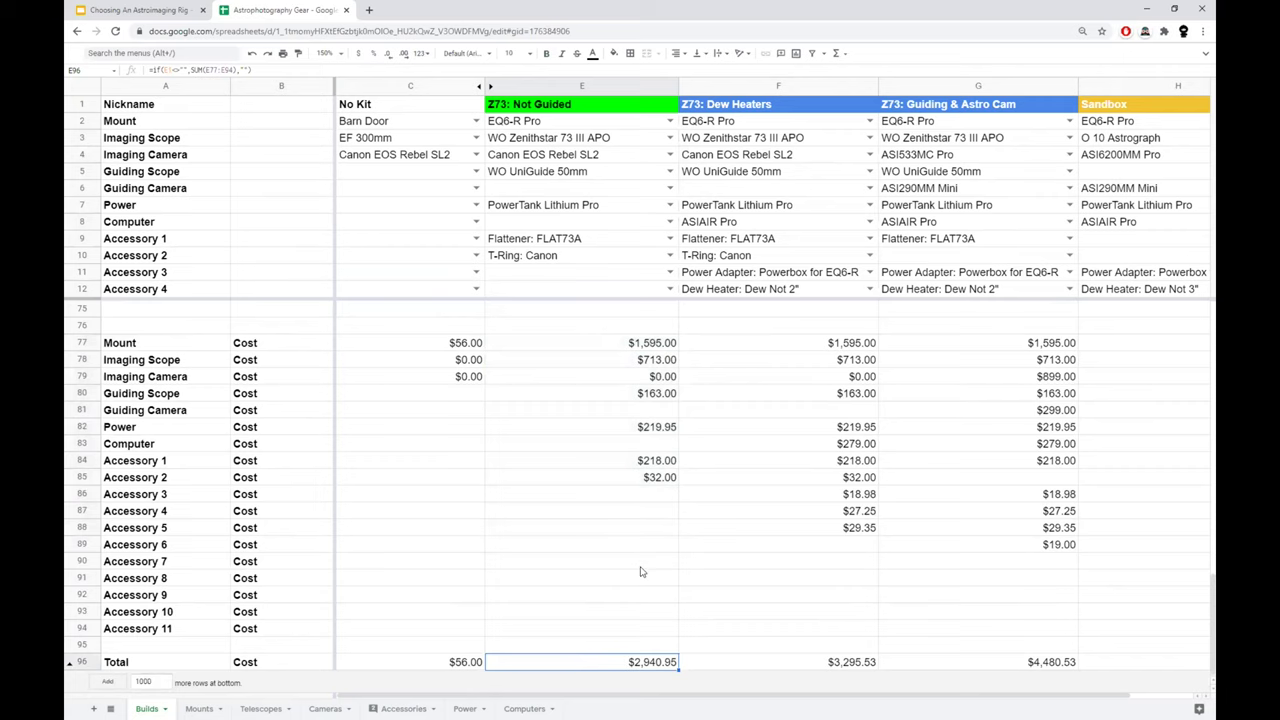
Compare the equipment selections in the Z73: Dew Heaters, Z73: Guiding & Astro Cam and Z73: Not Guided build columns.
scroll(641, 572, "up", 20)
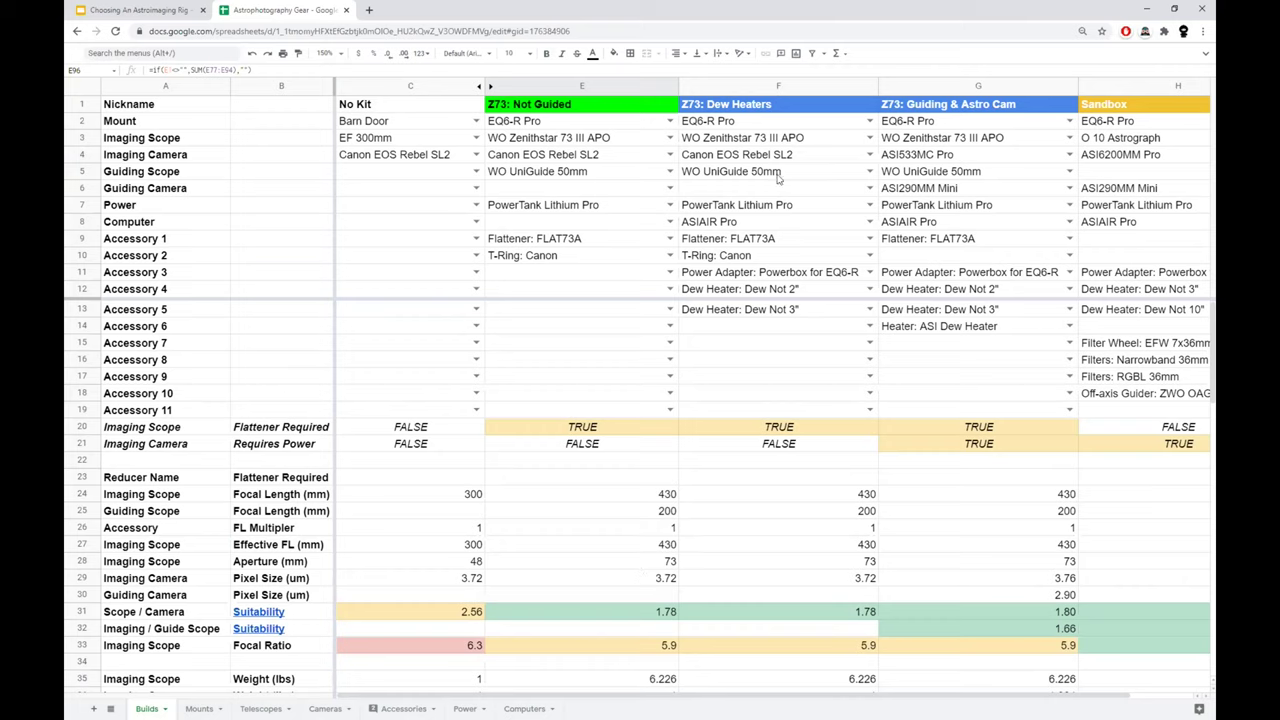
left_click(782, 85)
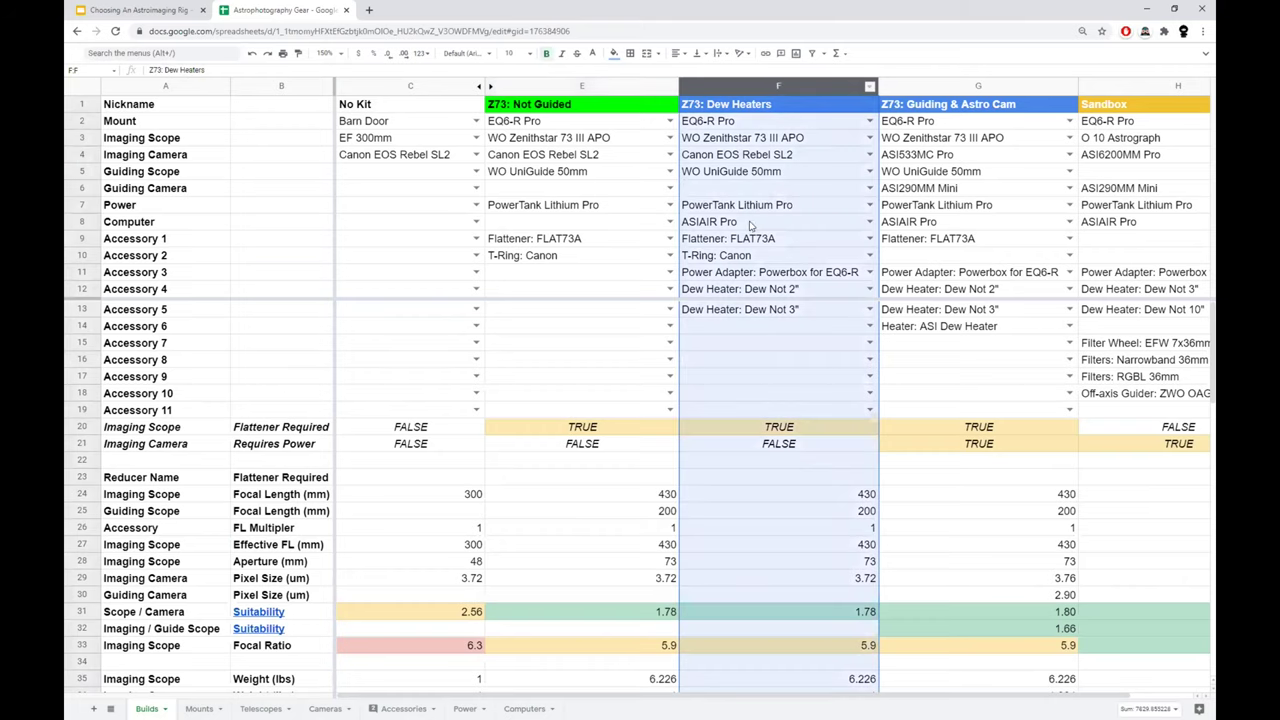
left_click(952, 87)
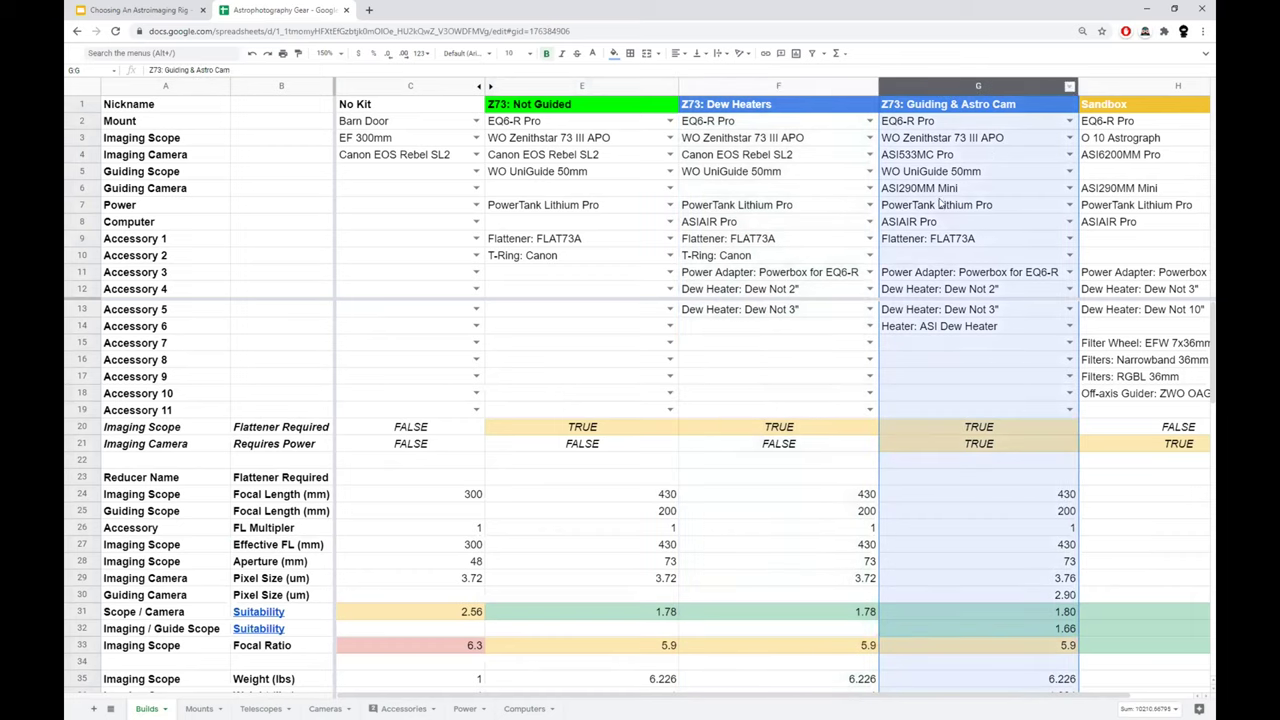
left_click(947, 241)
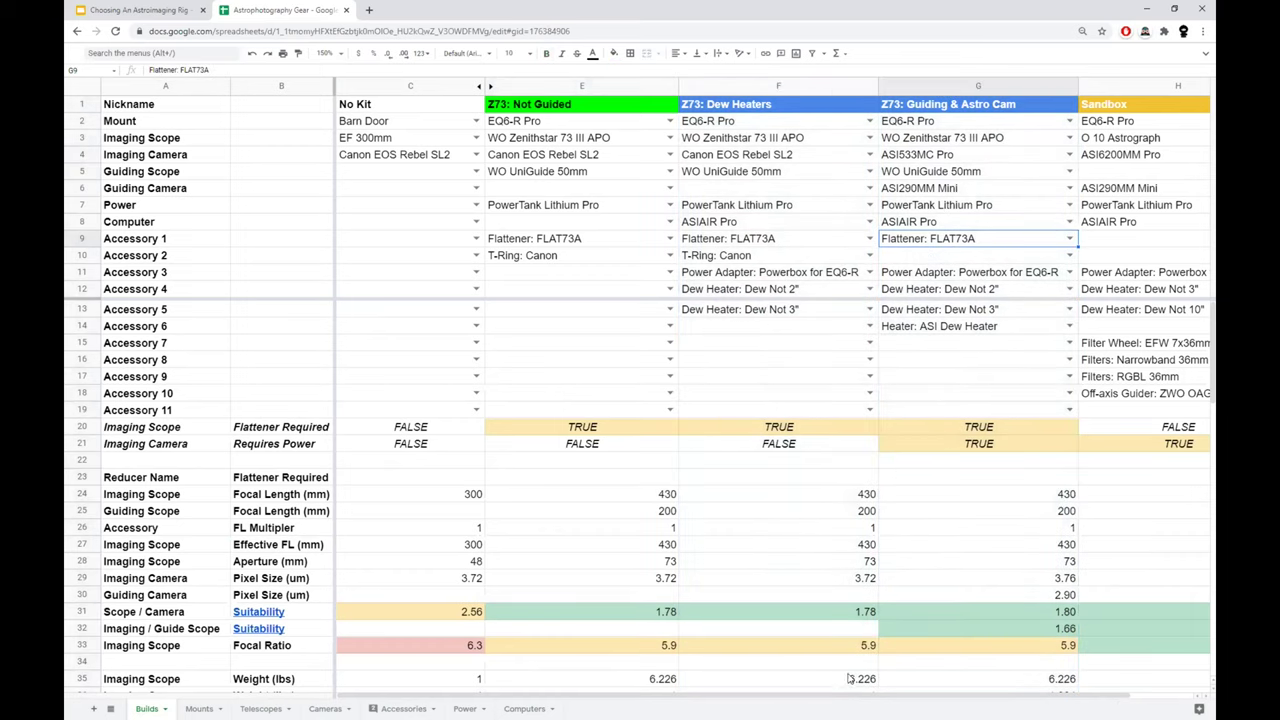
left_click_drag(851, 700, 884, 706)
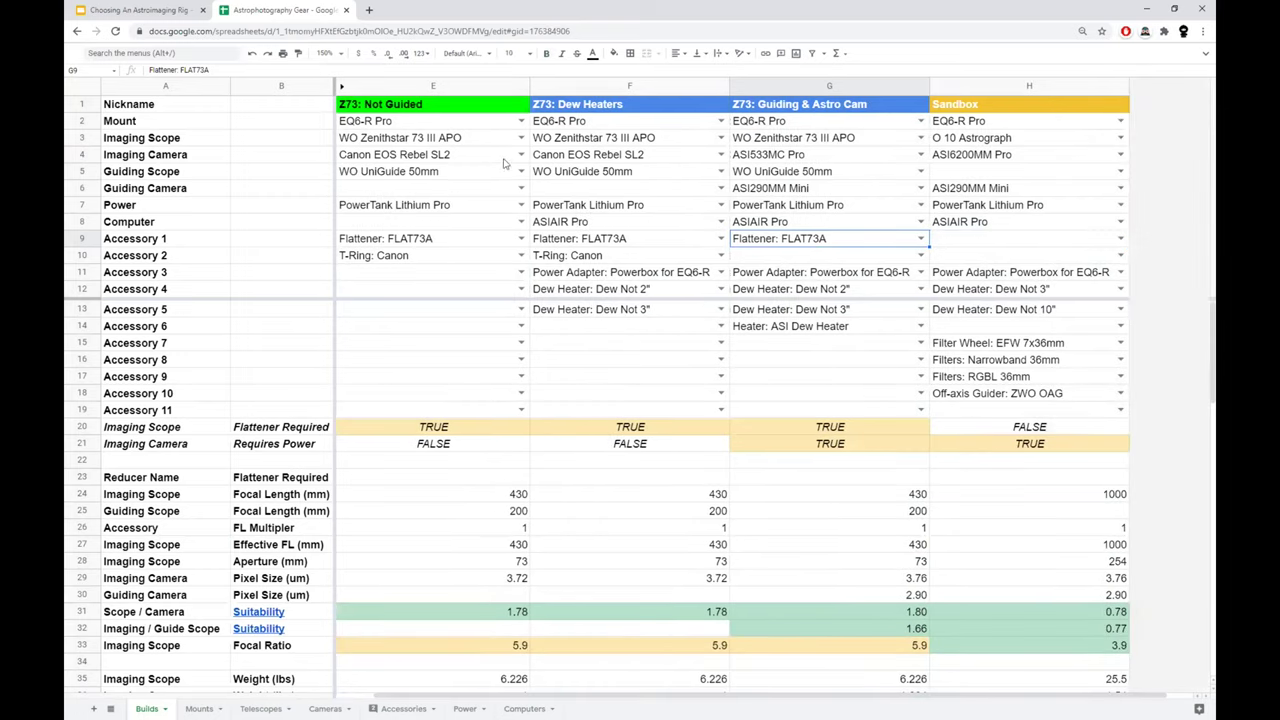
left_click(428, 142)
left_click(420, 88)
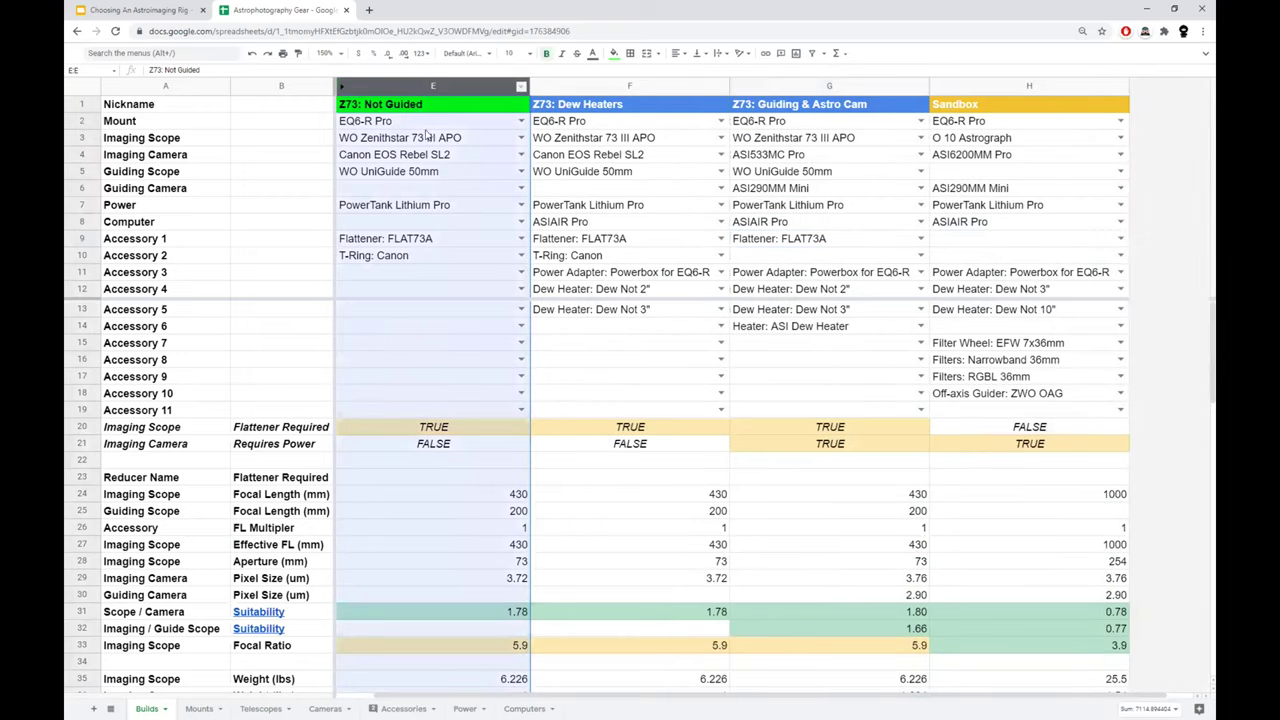
Inspect the Z73: Dew Heaters build's imaging camera, ASIAIR Pro computer, Powerbox power adapter and two Dew Not heaters.
left_click(612, 155)
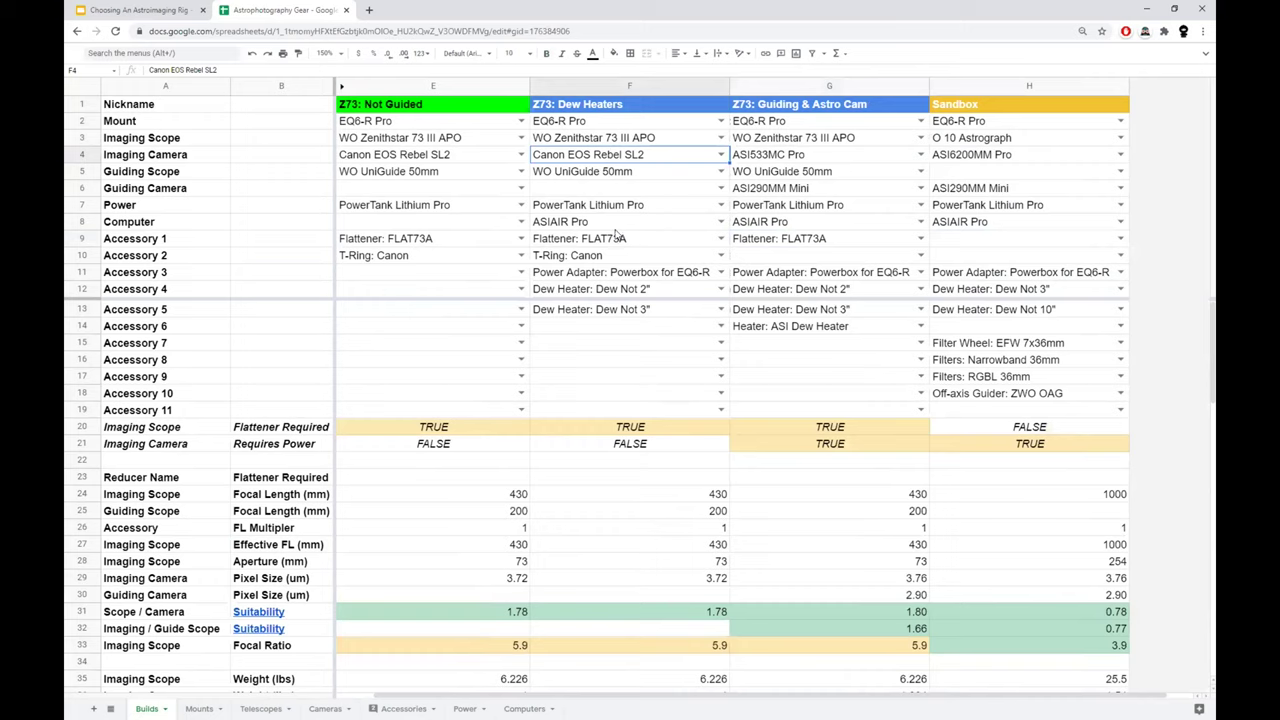
left_click(563, 224)
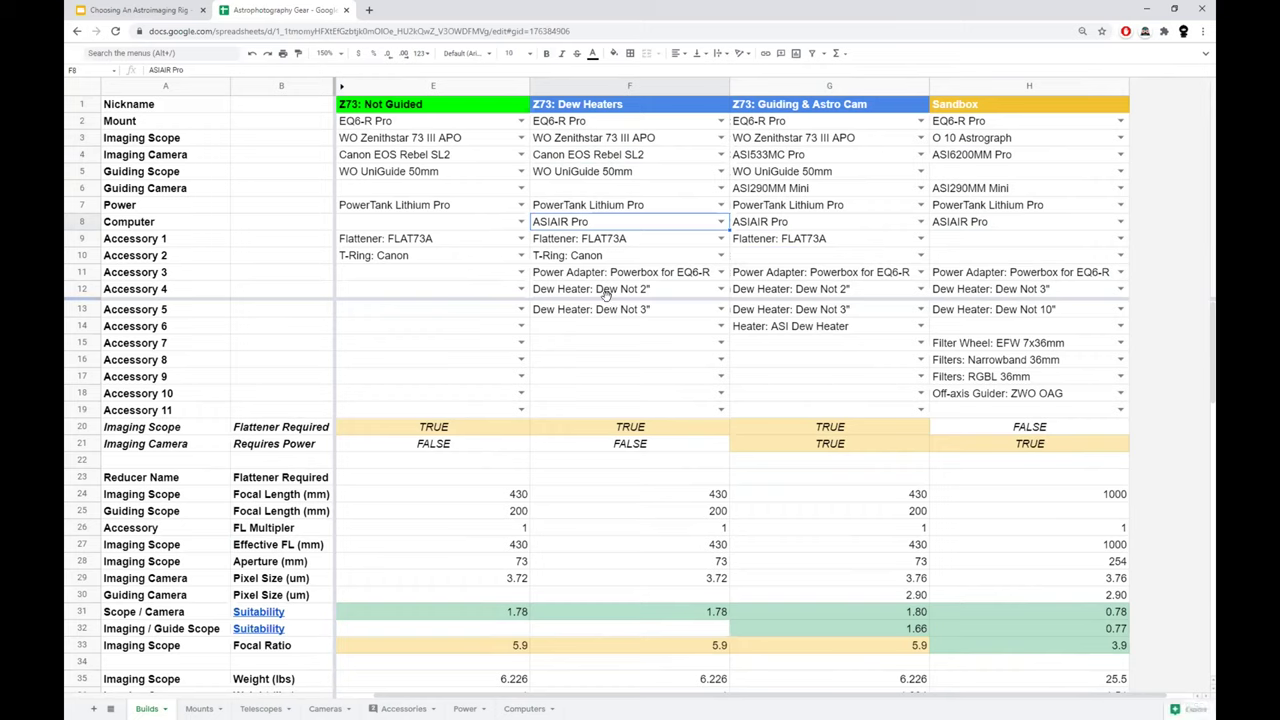
left_click(664, 278)
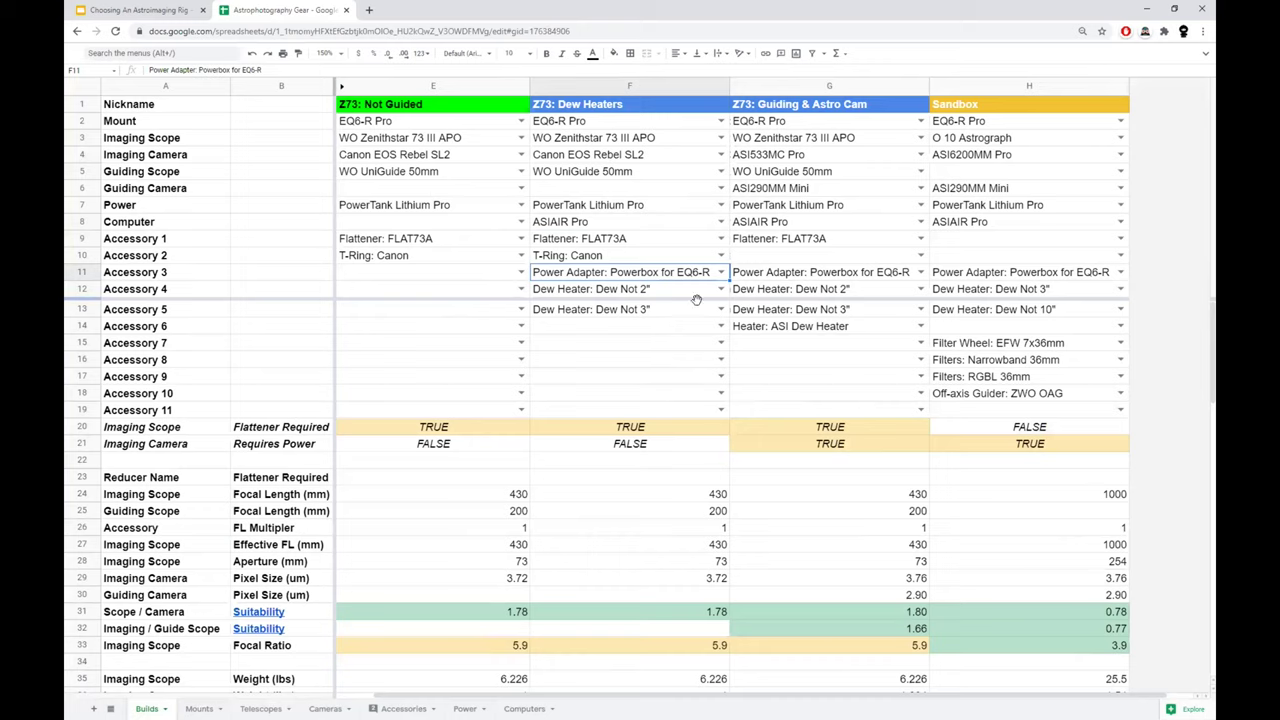
left_click_drag(680, 297, 680, 310)
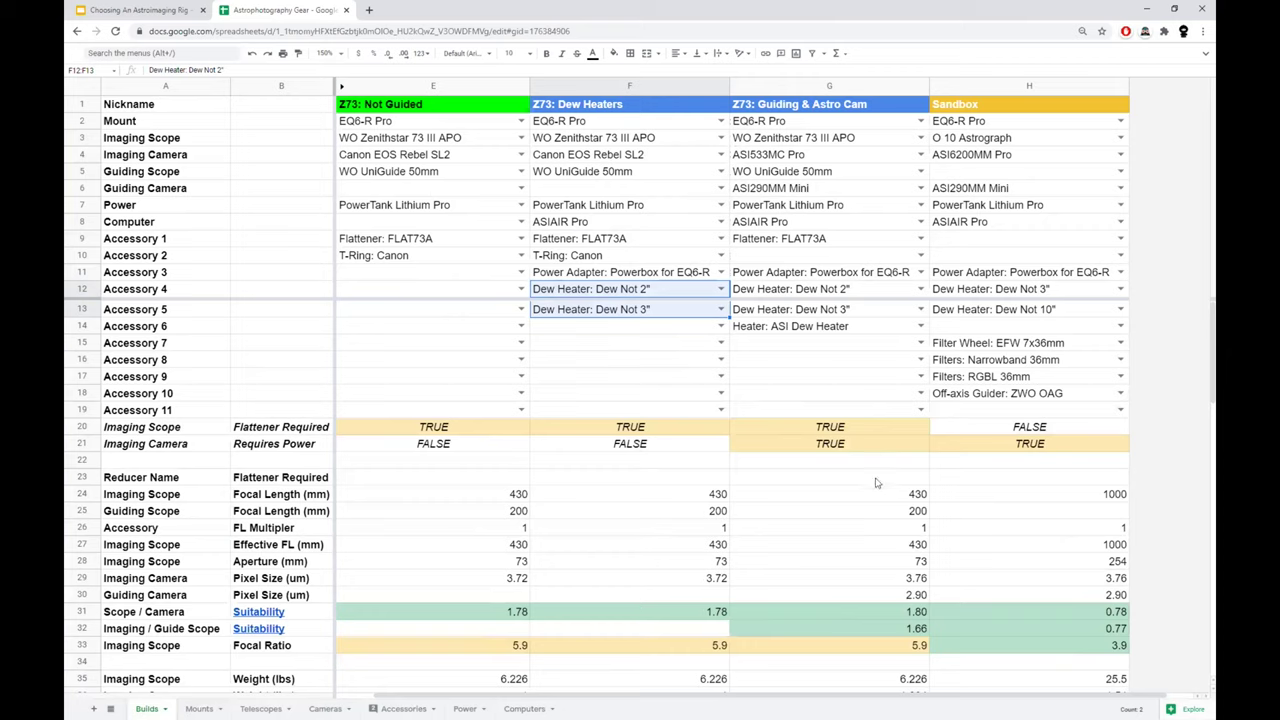
Review the Z73: Guiding & Astro Cam build's imaging camera, guiding camera and ASI Dew Heater, comparing its accessories with the Dew Heaters build's T-Ring.
left_click(843, 86)
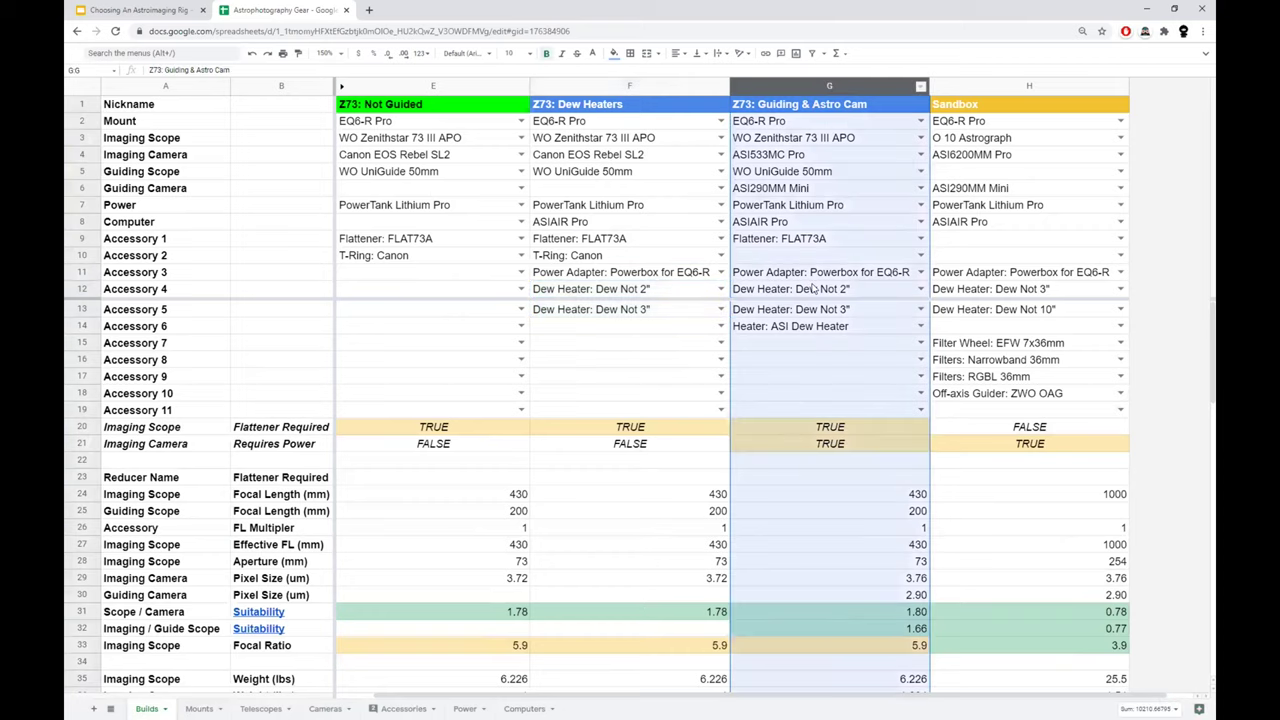
left_click(779, 155)
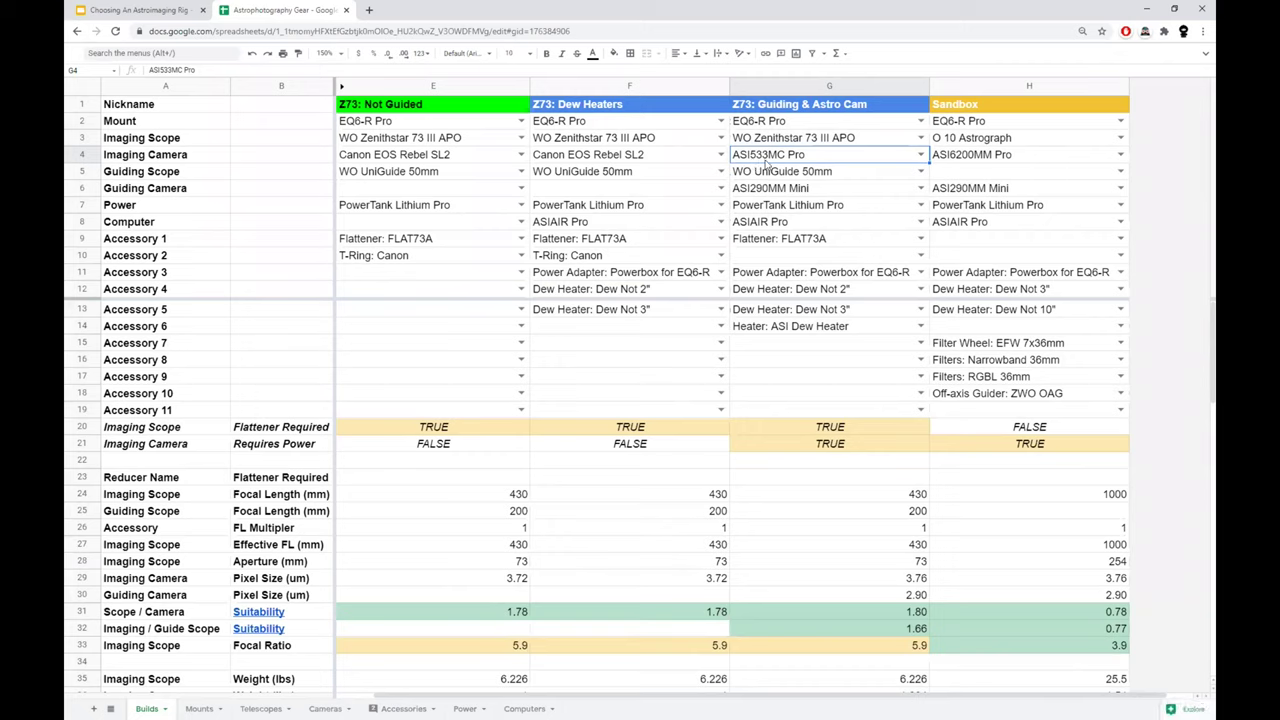
left_click(820, 192)
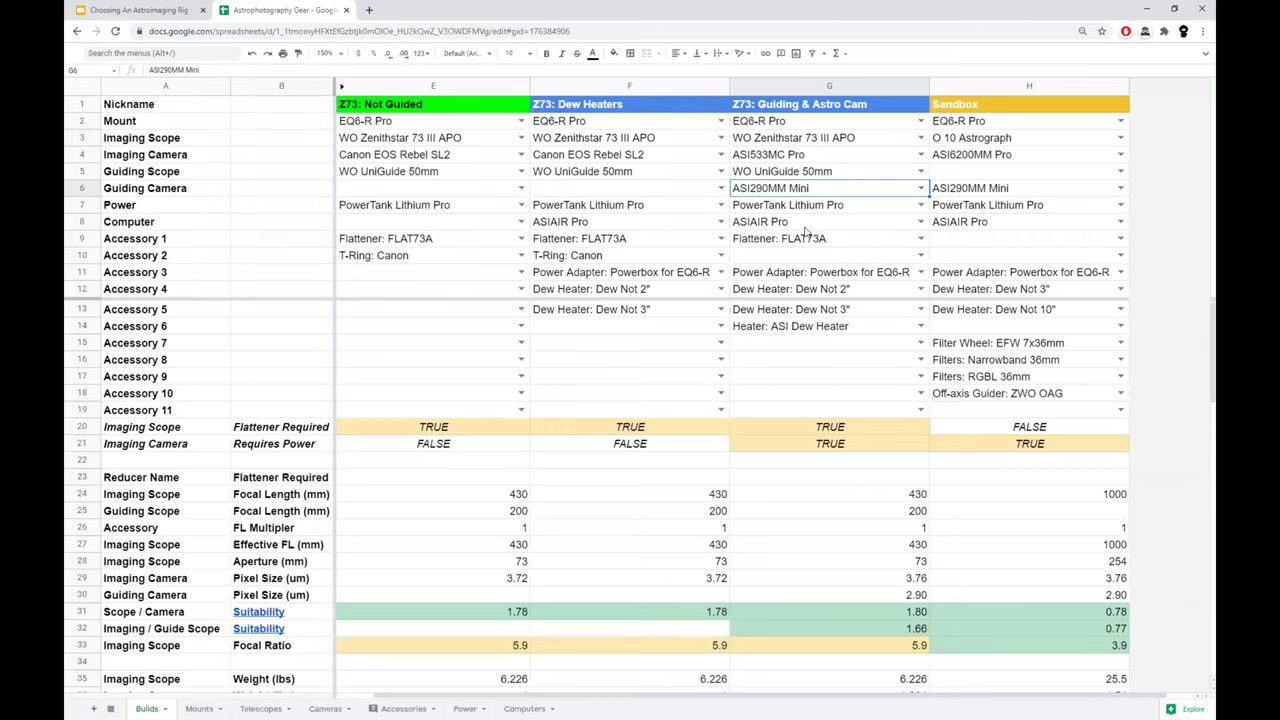
left_click(662, 258)
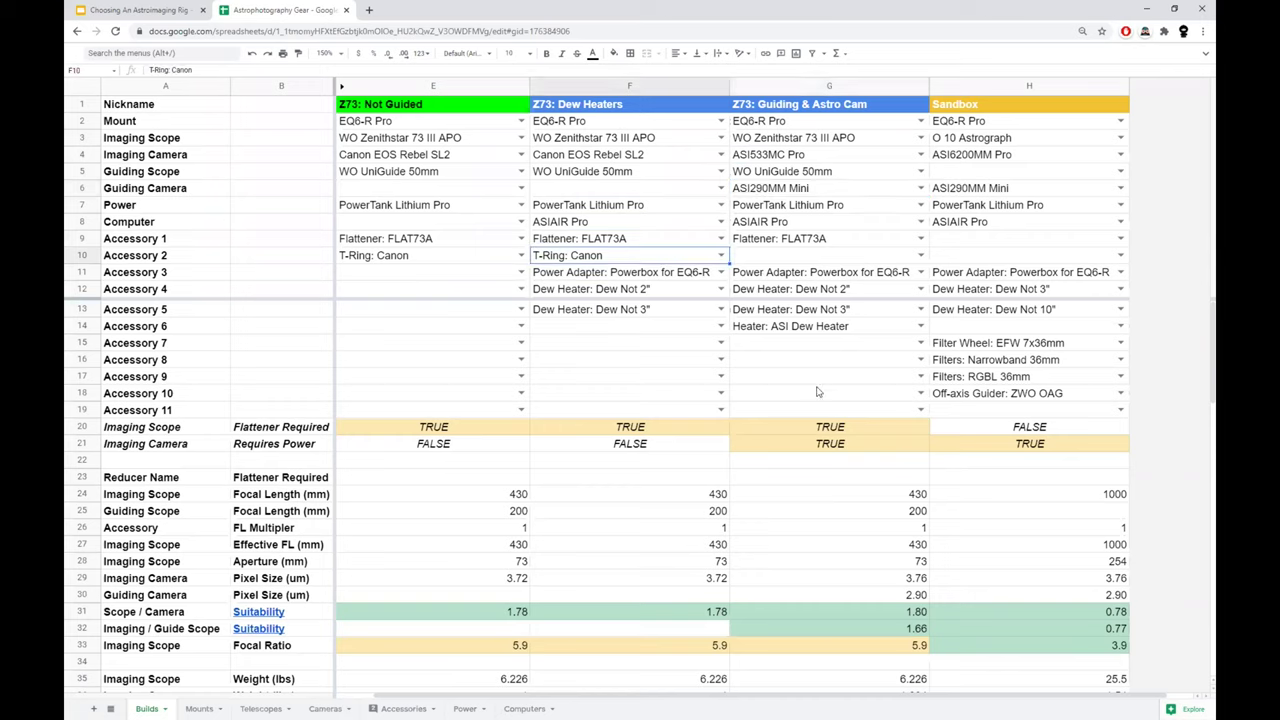
left_click(833, 333)
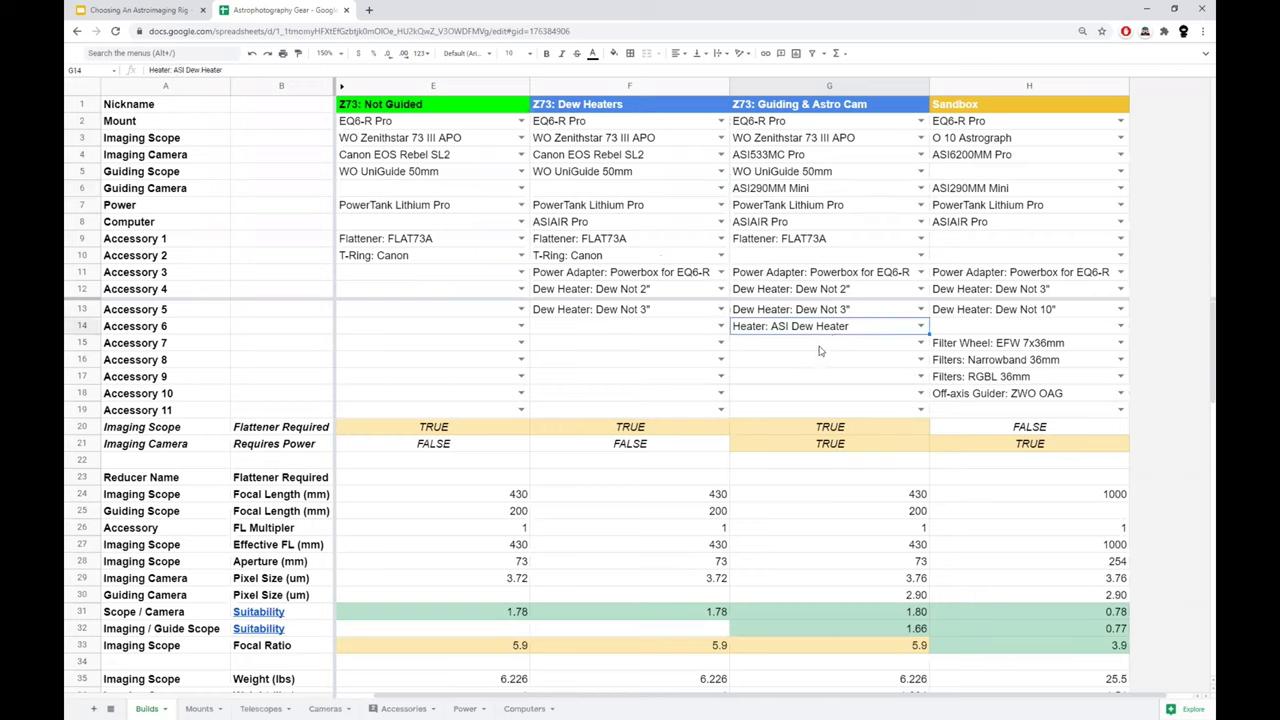
left_click(806, 157)
left_click(807, 330)
Check the Imaging / Guide Scope suitability calculation of the Z73: Guiding & Astro Cam build.
scroll(860, 345, "down", 1)
scroll(860, 345, "up", 1)
scroll(845, 425, "down", 3)
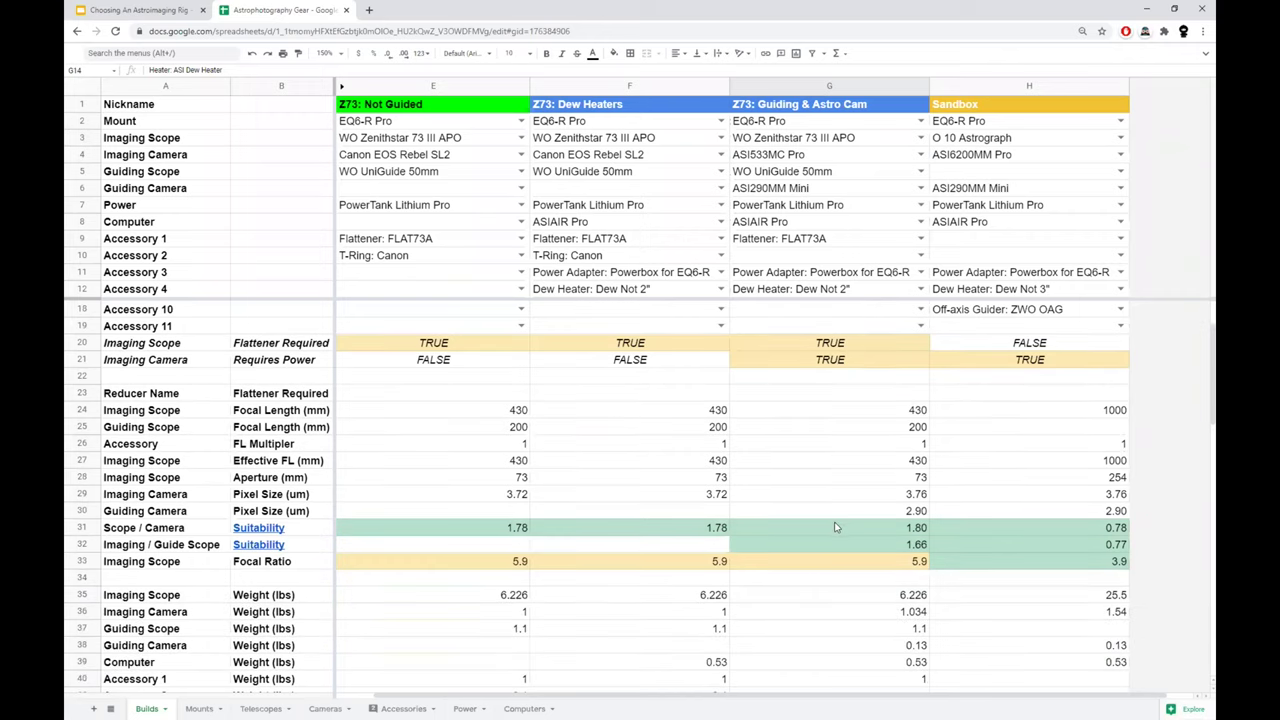
left_click(821, 549)
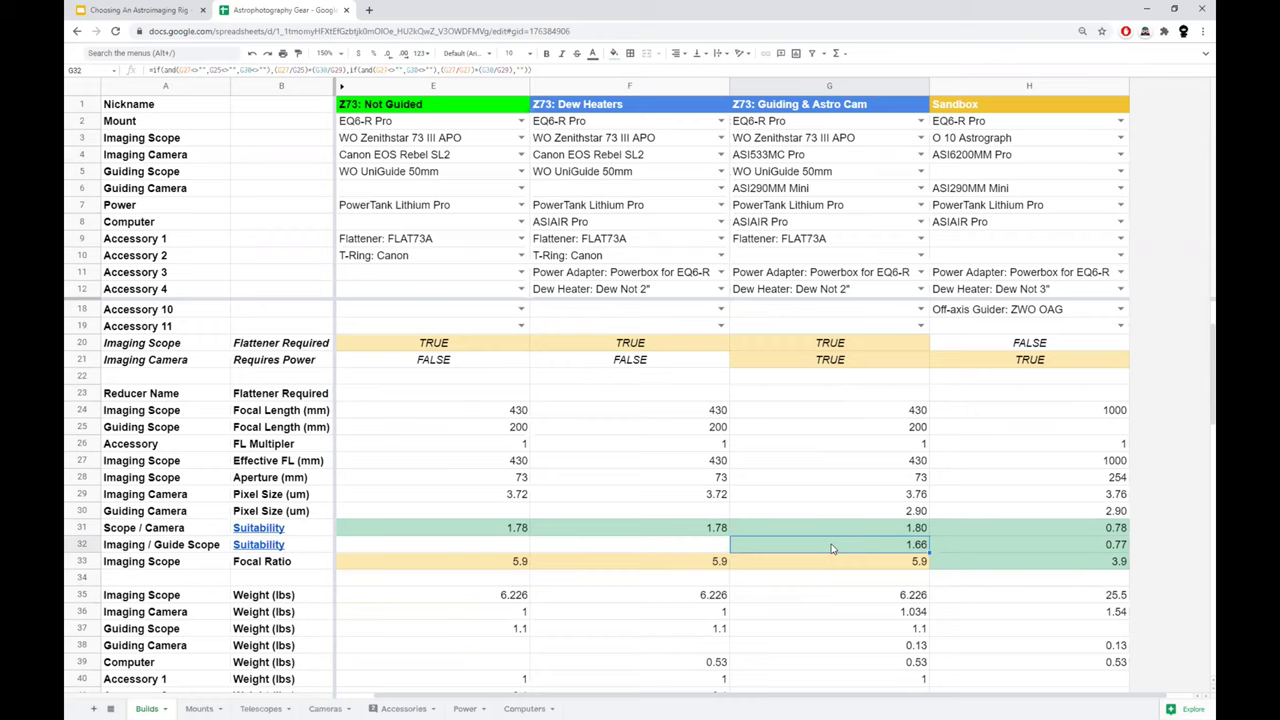
Check the Z73: Guiding & Astro Cam build's component weights, Mounted Weight sum and Mount Suitable percentage.
scroll(830, 548, "down", 3)
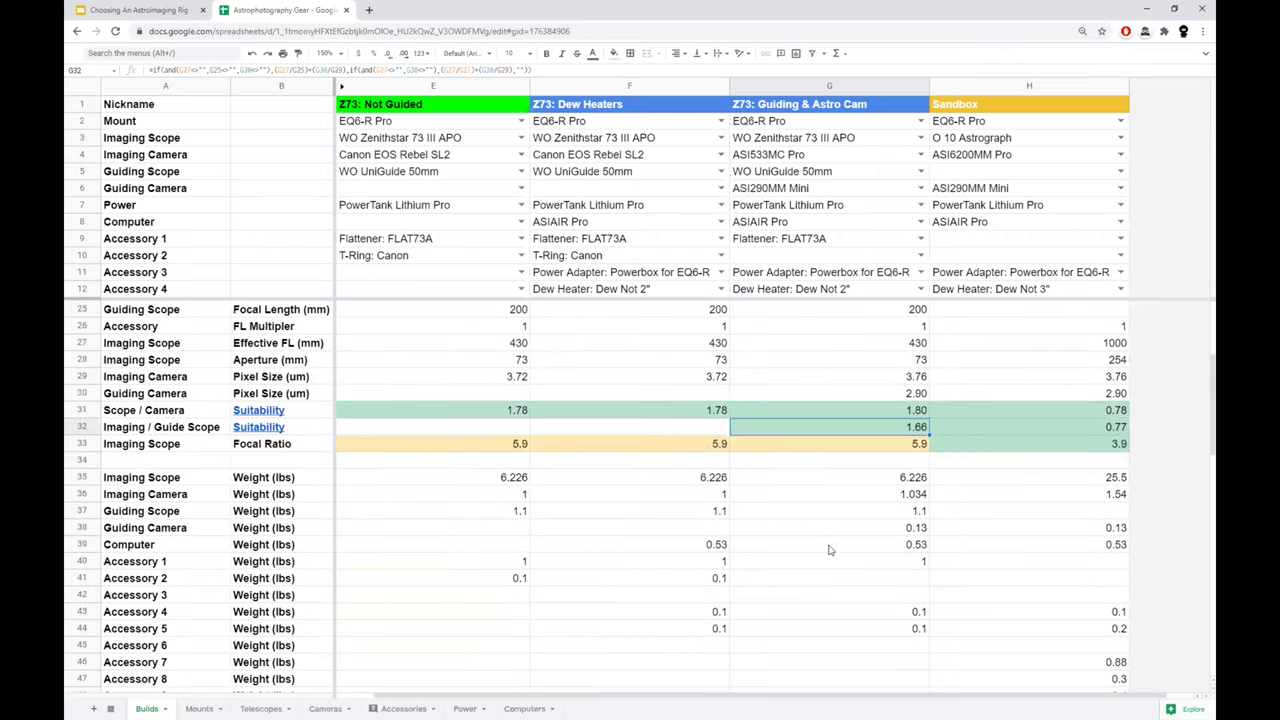
scroll(830, 543, "down", 2)
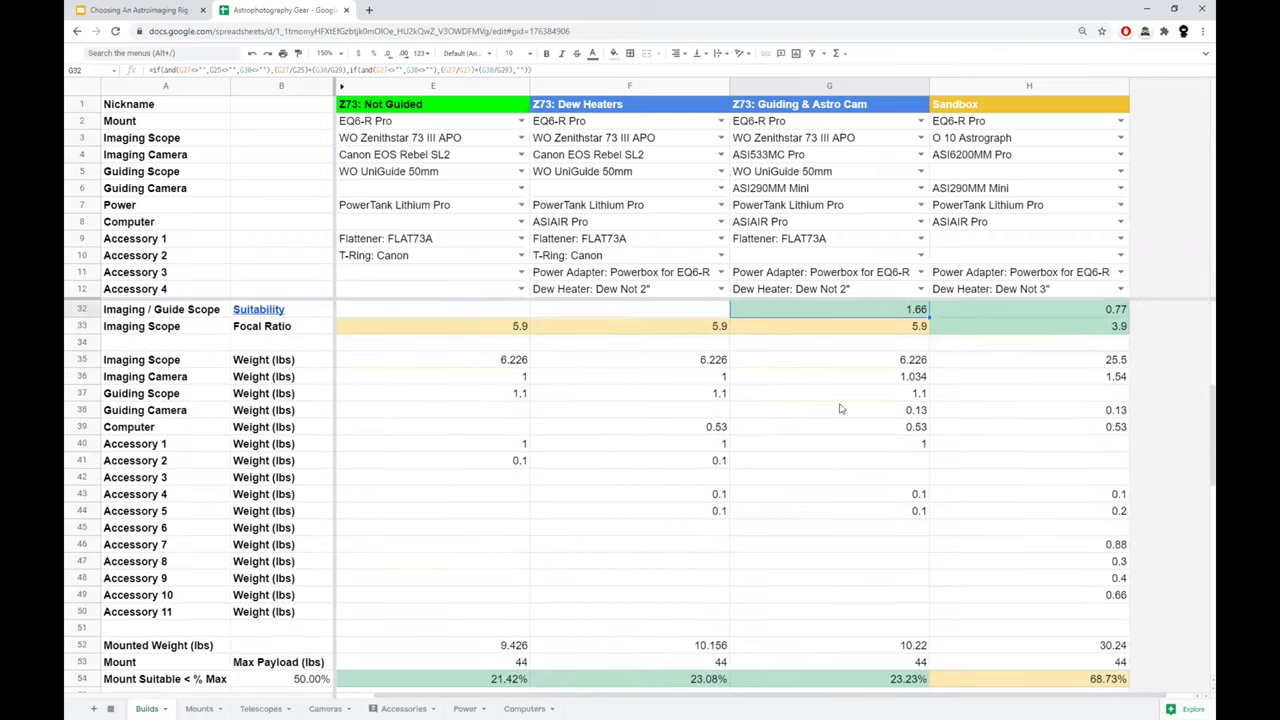
left_click(864, 650)
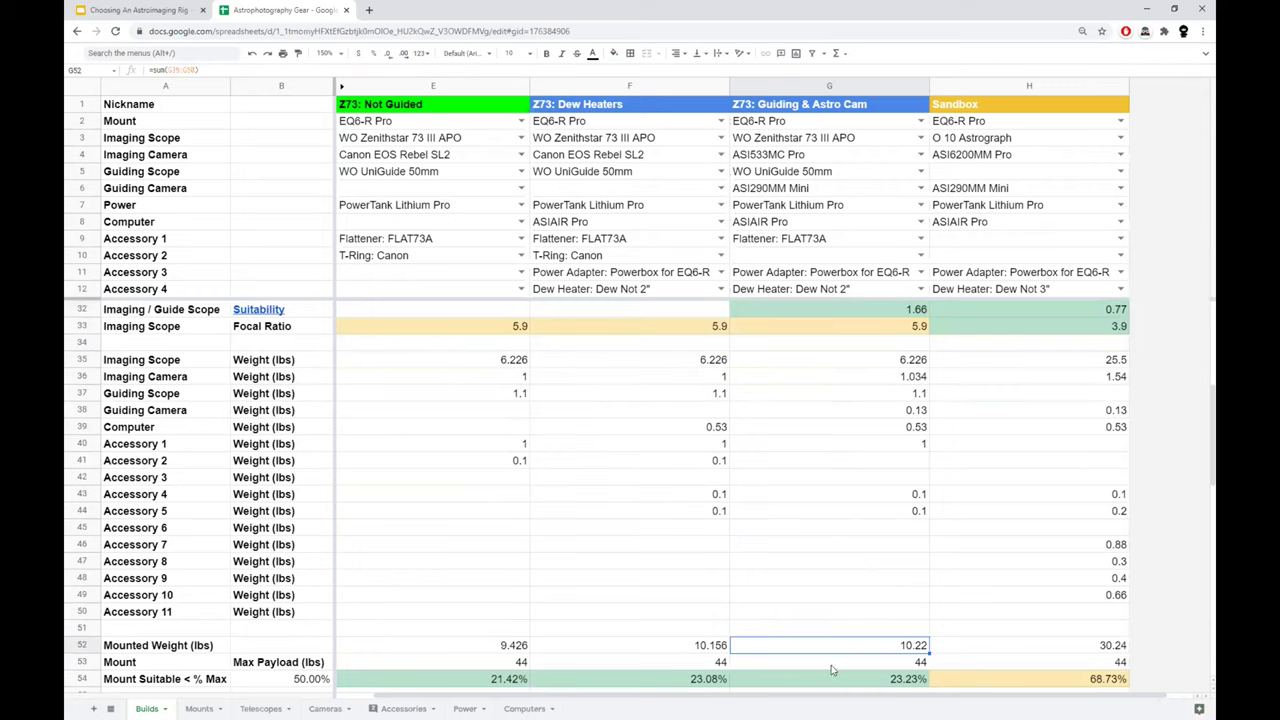
left_click(846, 682)
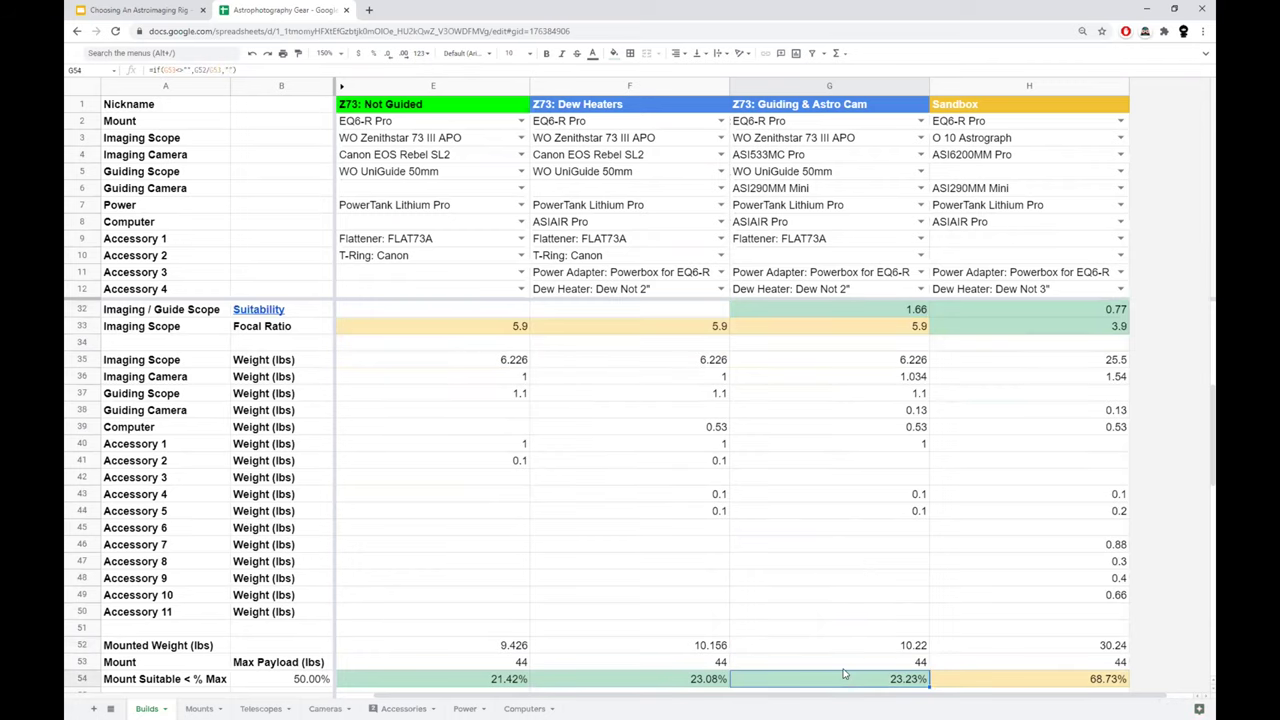
Check the Z73: Guiding & Astro Cam build's component power draw and its Total Power (A) sum.
scroll(843, 680, "down", 6)
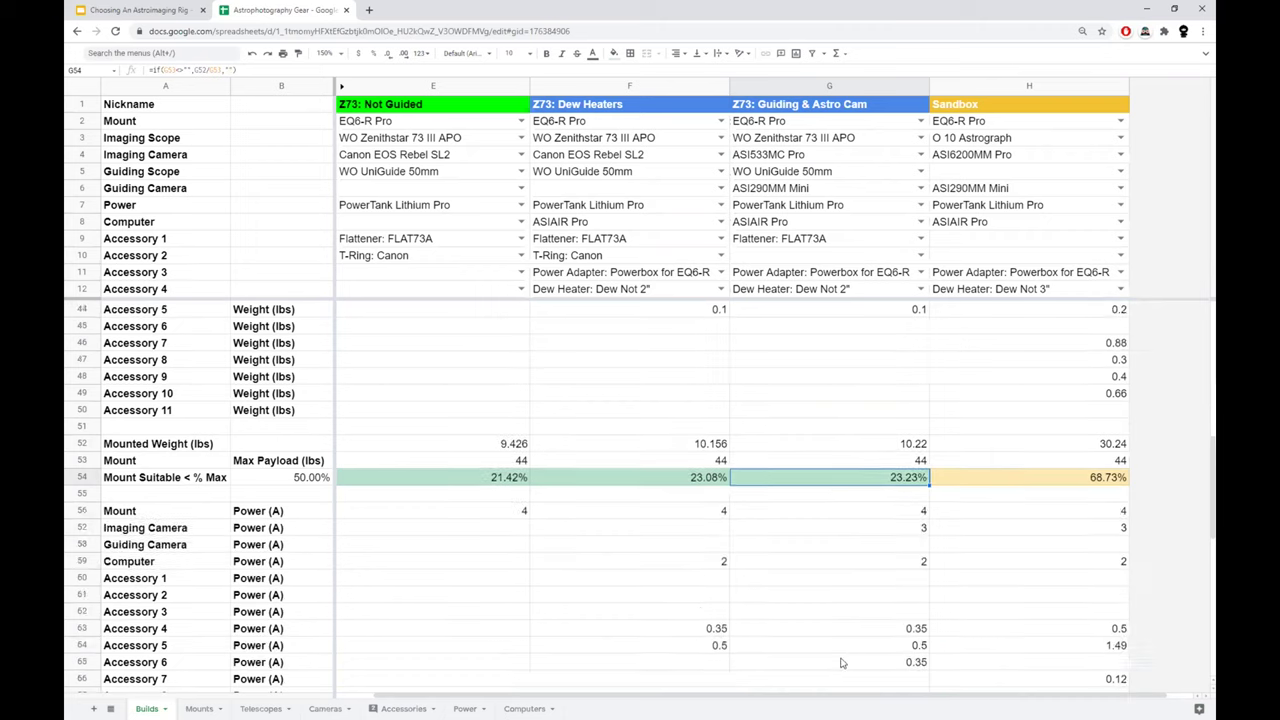
scroll(843, 571, "down", 3)
left_click(846, 529)
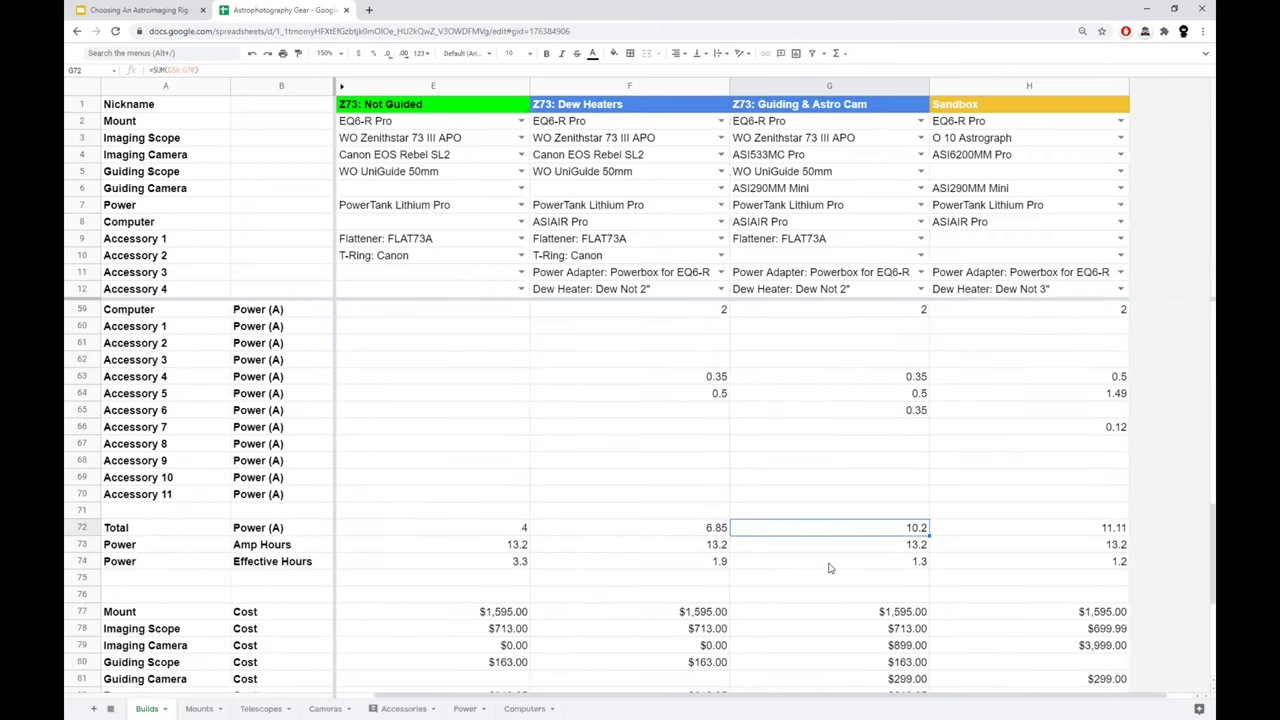
Check the Z73: Guiding & Astro Cam build's Effective Hours, and compare the Total Cost of the three Z73 builds.
left_click(832, 566)
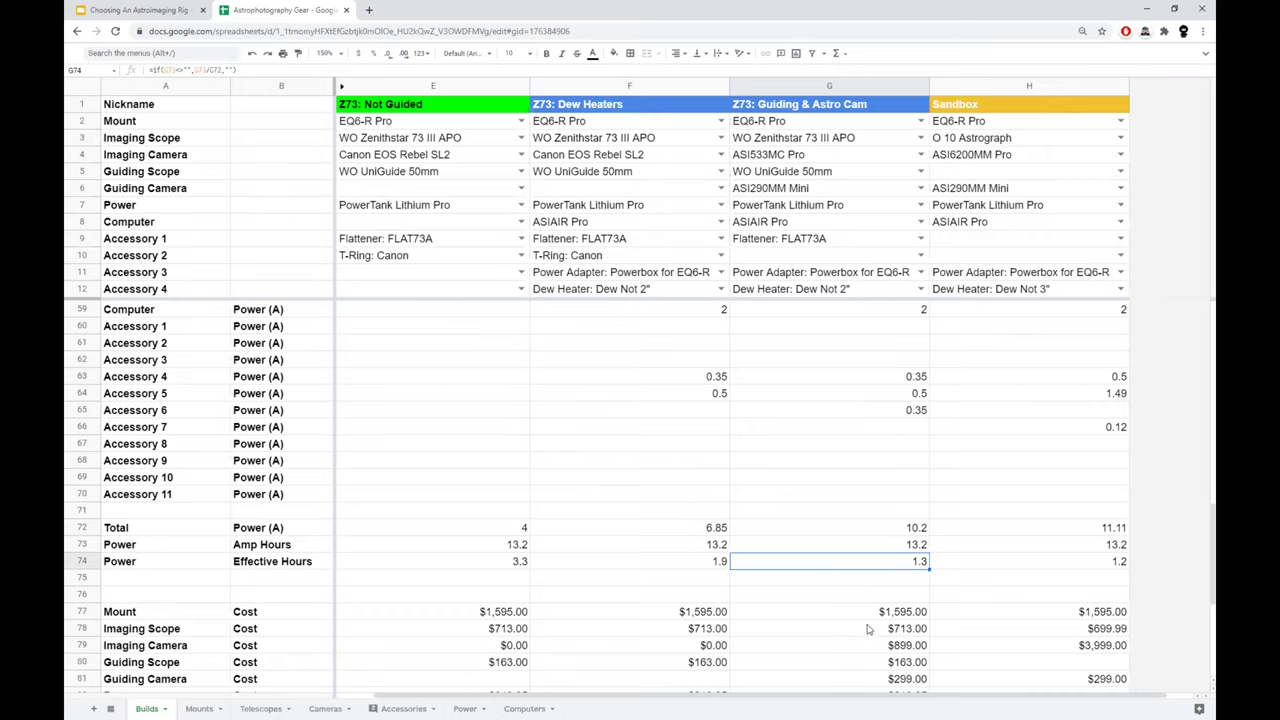
scroll(868, 628, "down", 5)
left_click(868, 666)
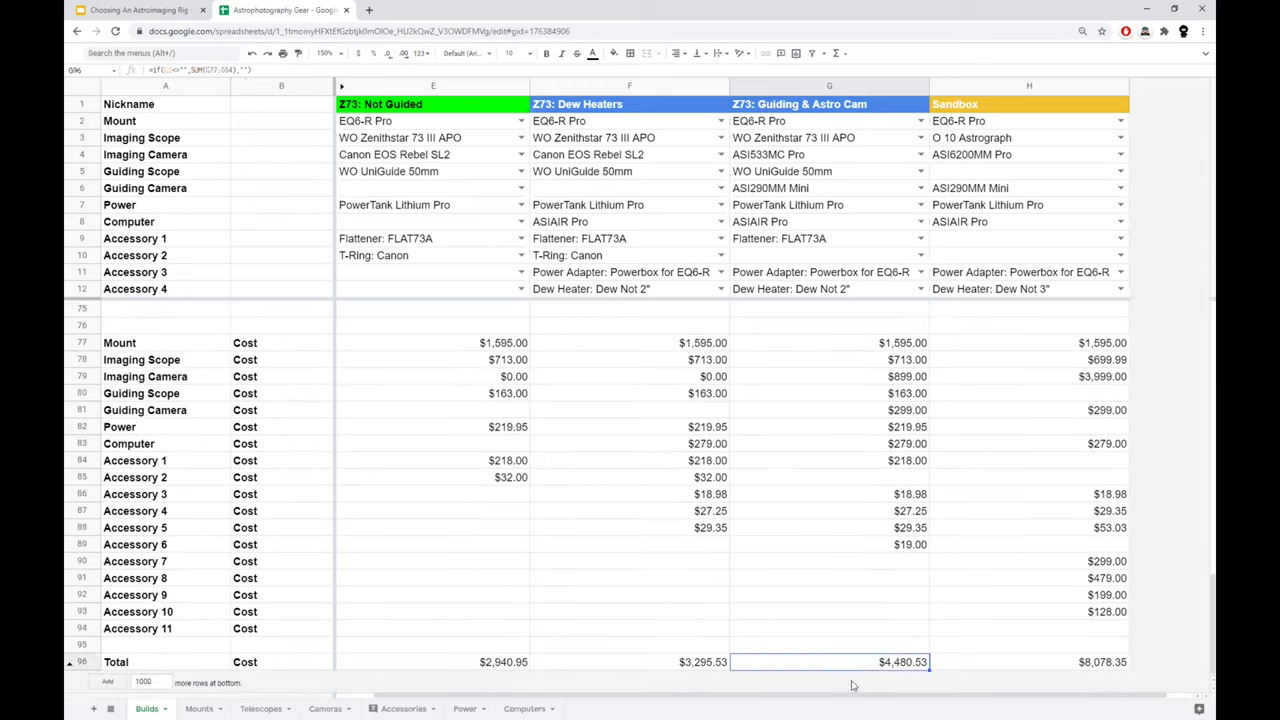
left_click(508, 665)
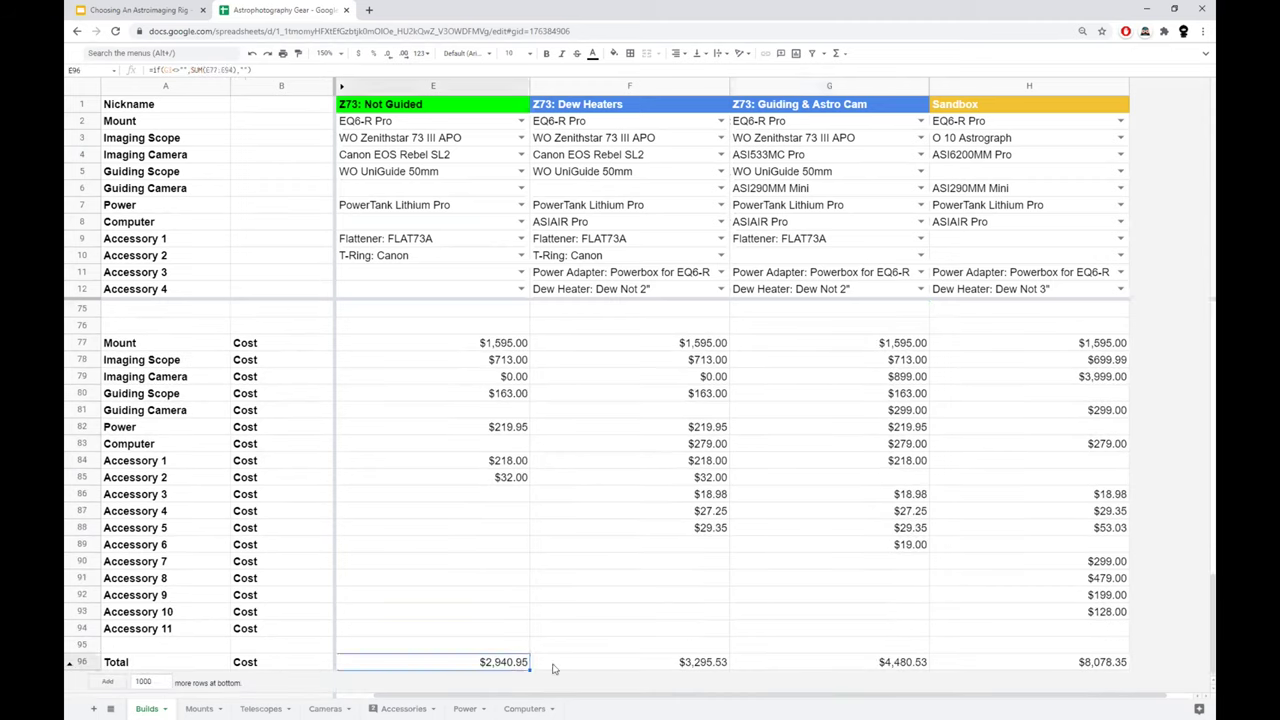
left_click(672, 664)
left_click(772, 664)
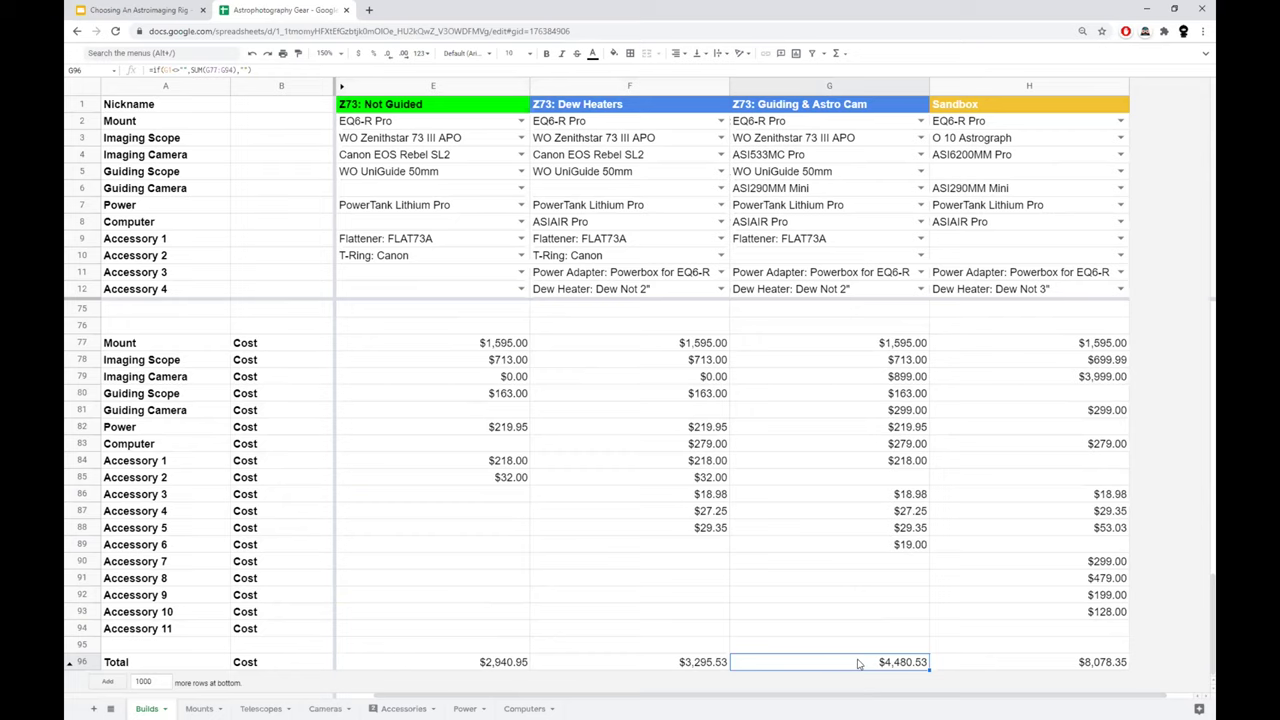
Review the Sandbox build's imaging scope, imaging camera, filter wheel and filters, and its off-axis guider against the empty Guiding Scope entry.
scroll(857, 655, "up", 15)
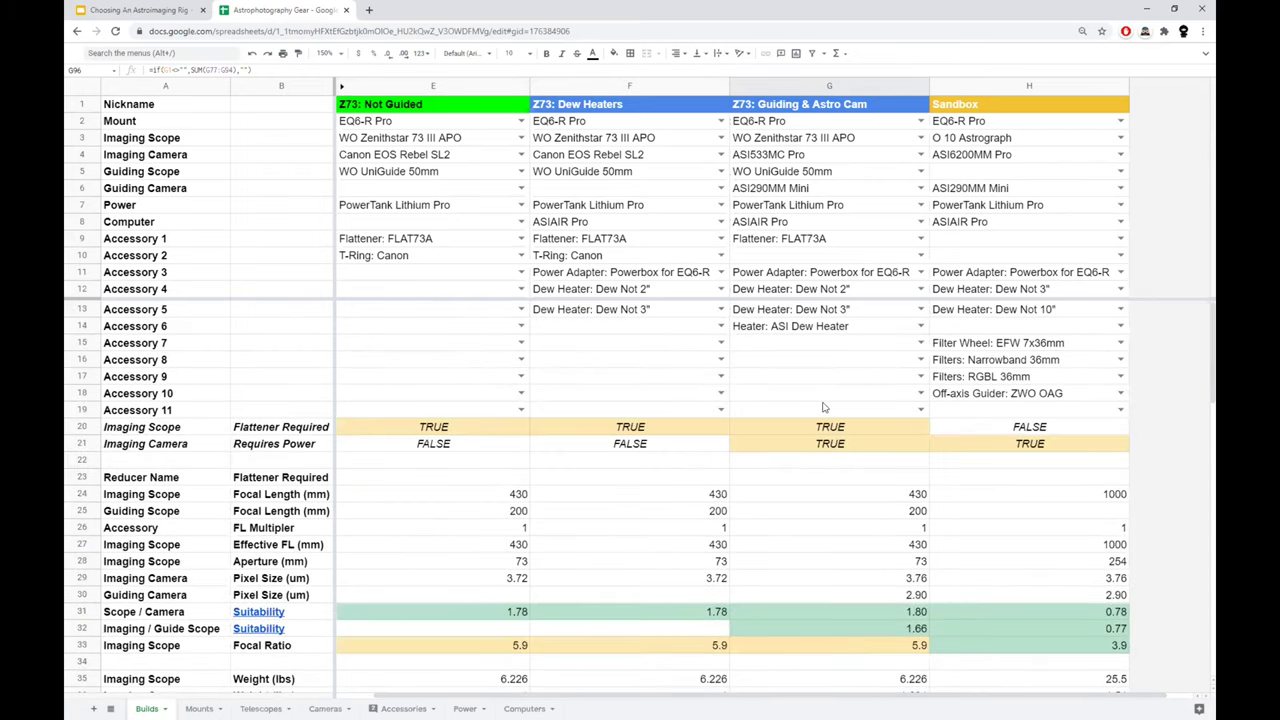
left_click(949, 141)
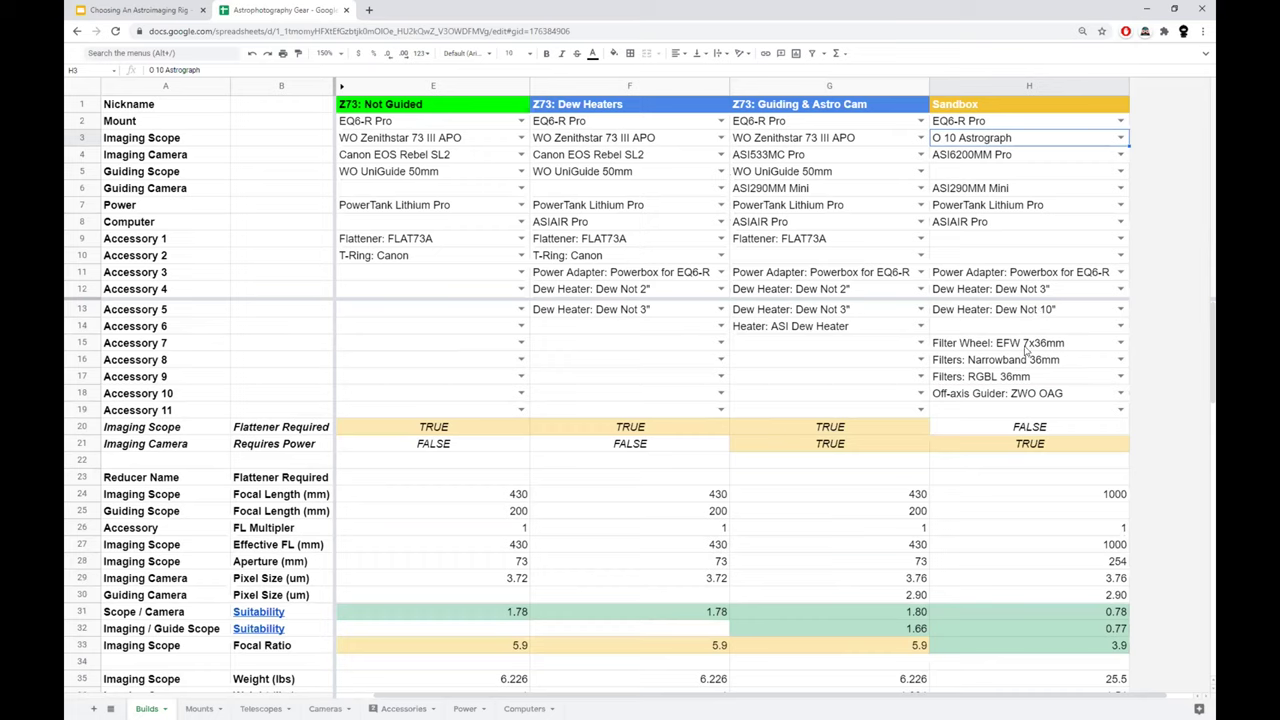
left_click(970, 160)
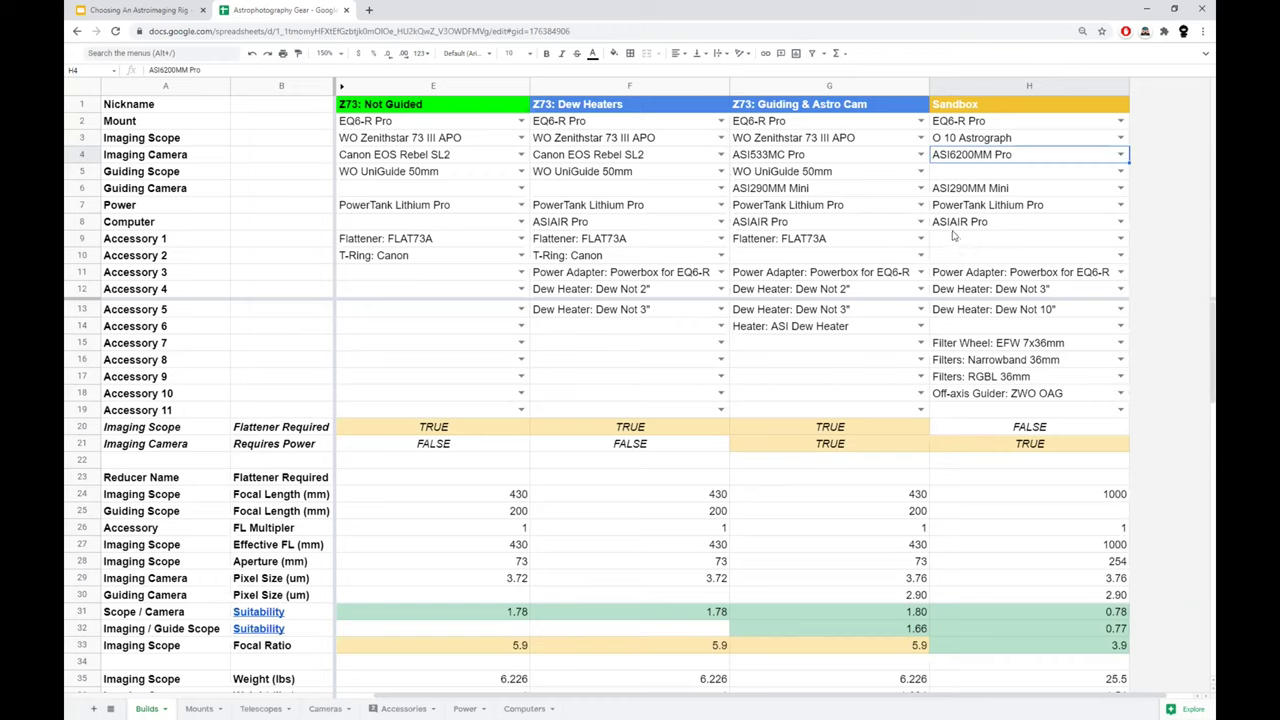
left_click(946, 348)
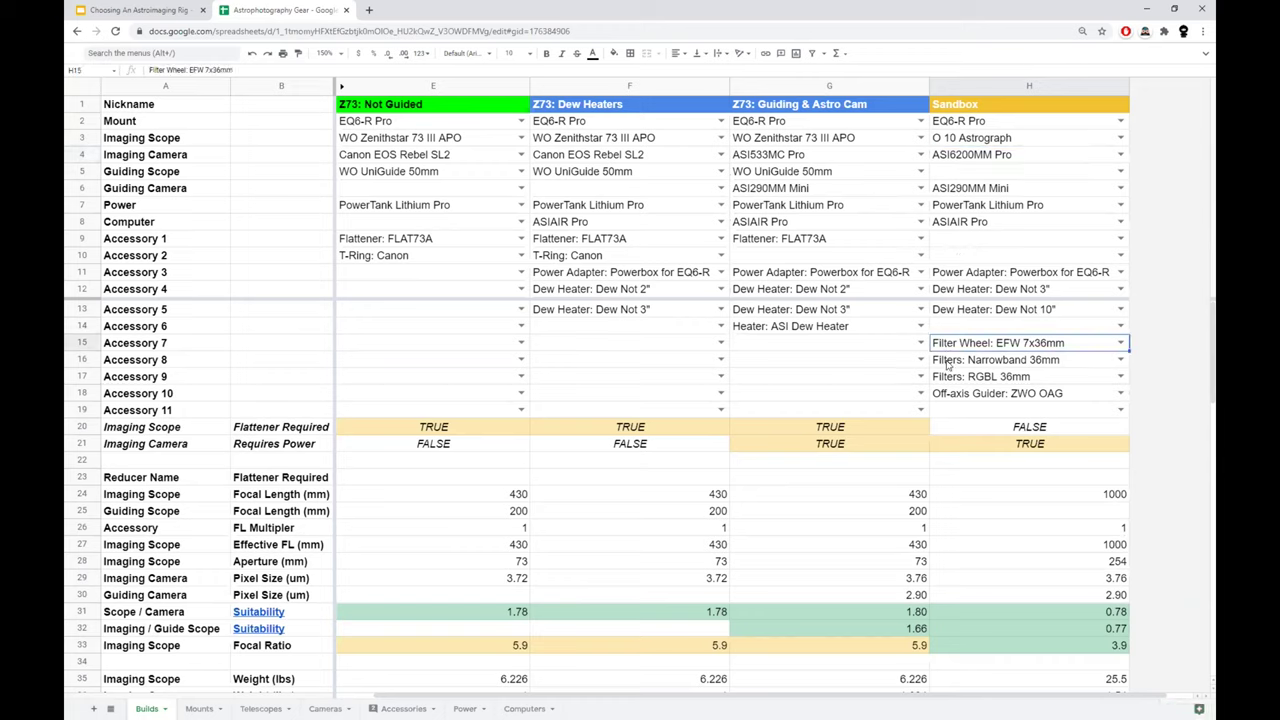
left_click_drag(950, 362, 958, 378)
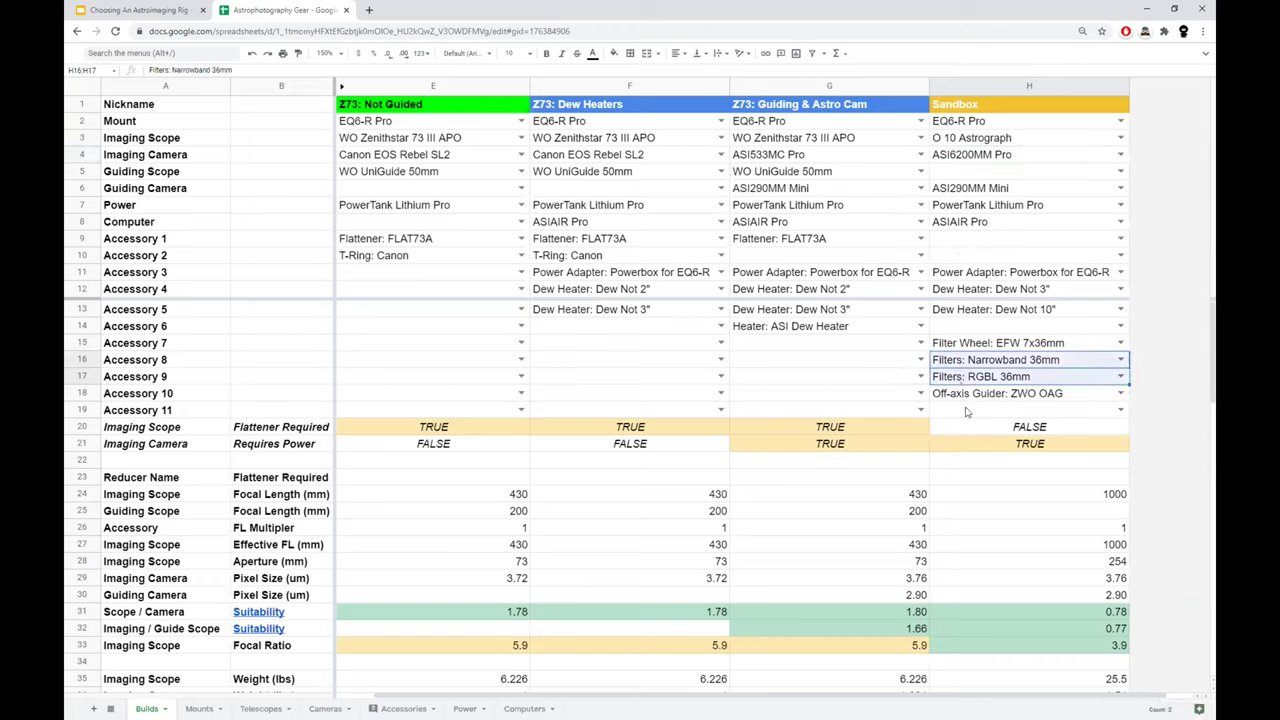
left_click(985, 398)
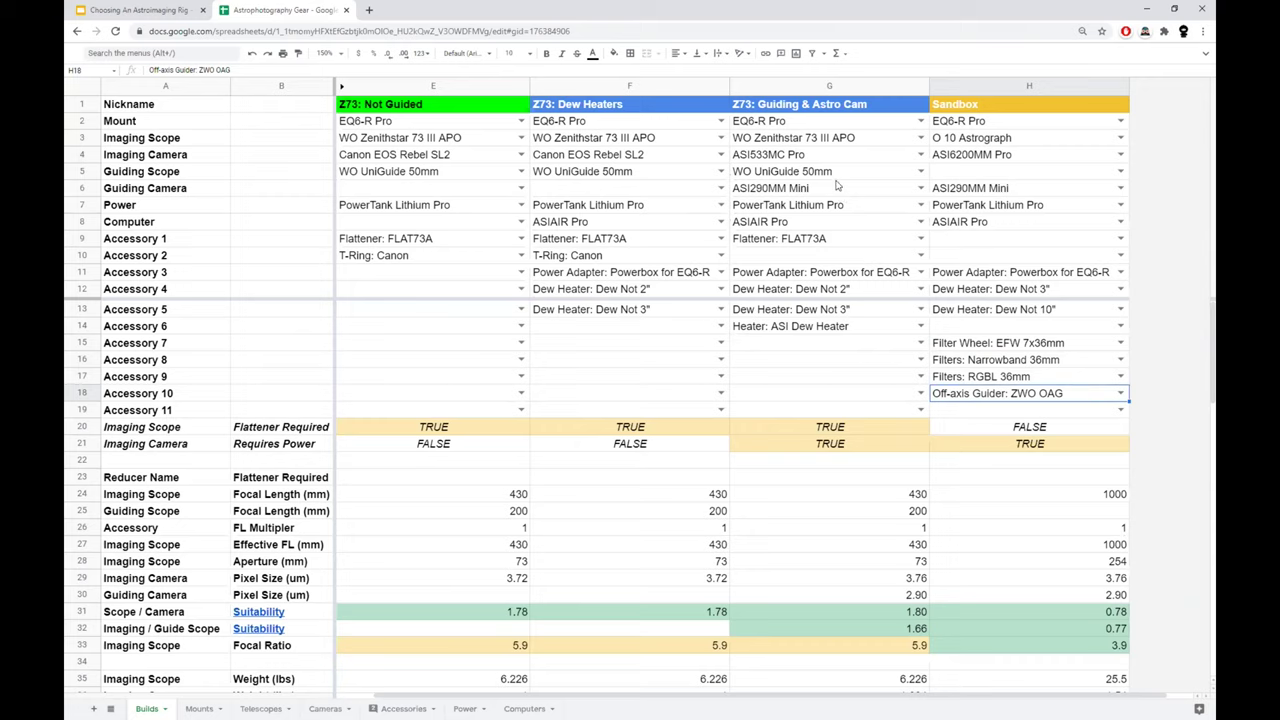
left_click(978, 174)
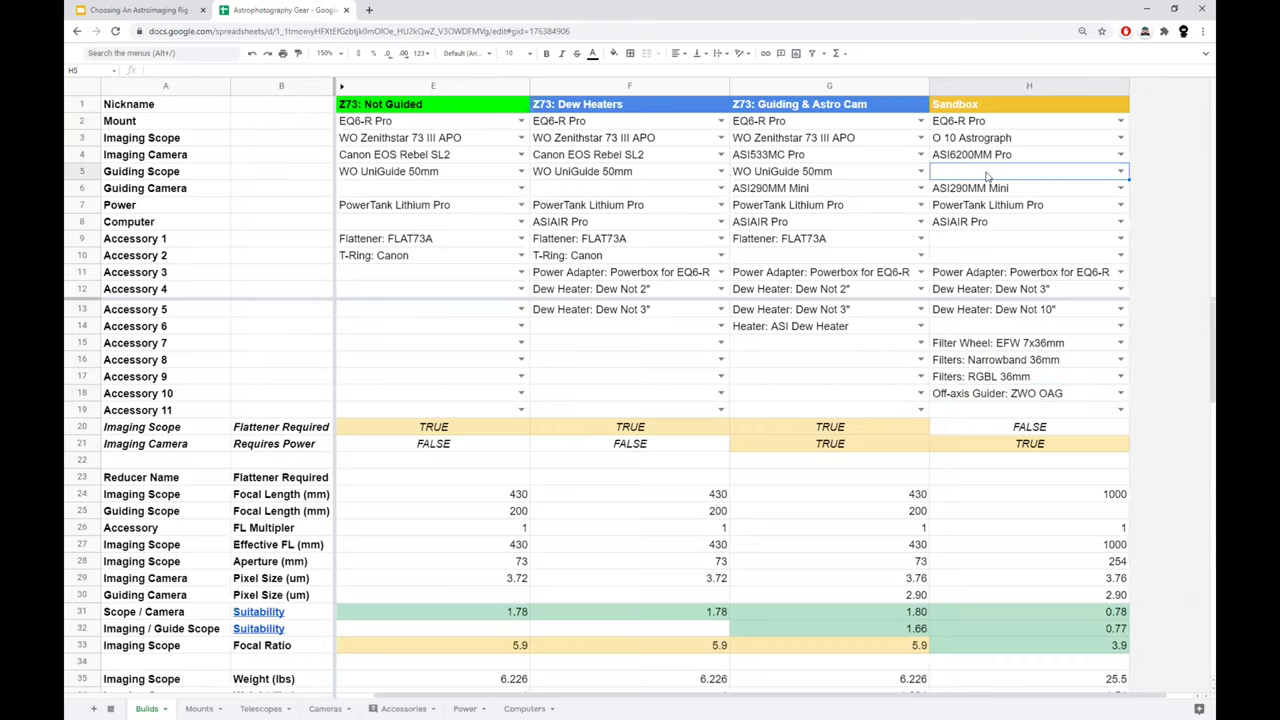
left_click(975, 396)
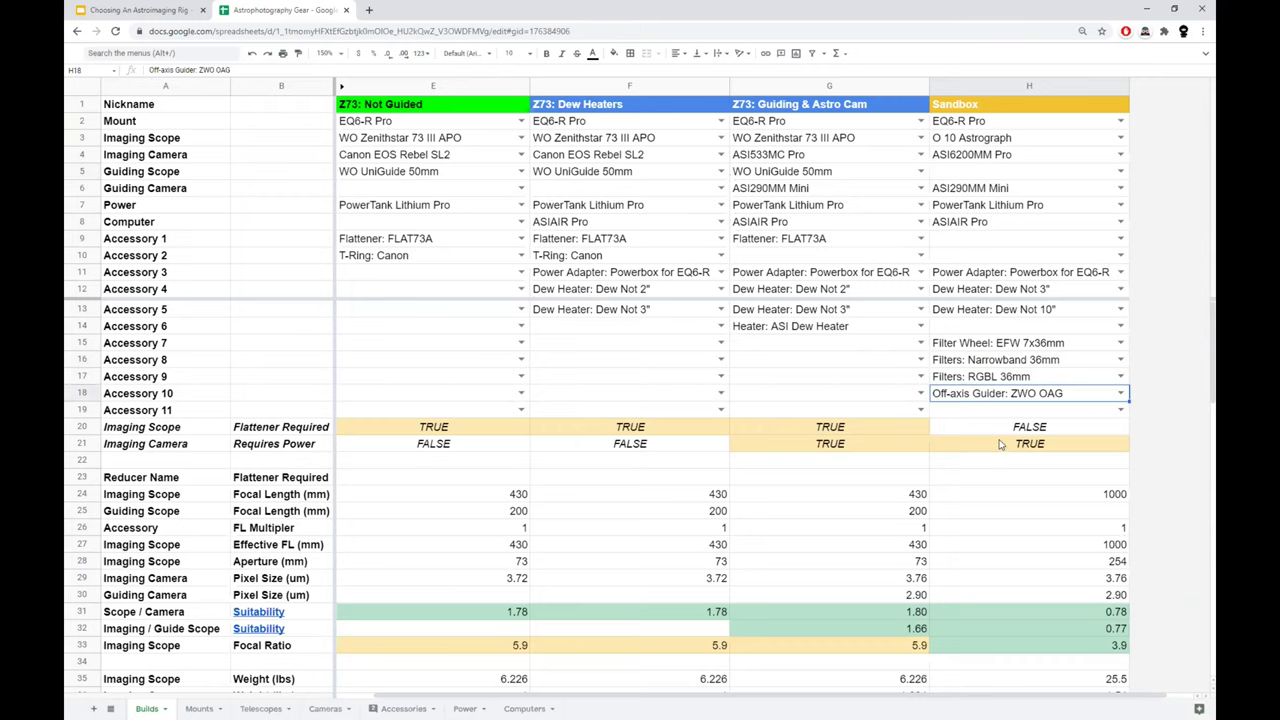
Check the Sandbox build's Scope / Camera and Imaging / Guide Scope suitability, and its imaging scope's Focal Ratio.
scroll(1000, 445, "down", 3)
left_click_drag(965, 500, 968, 532)
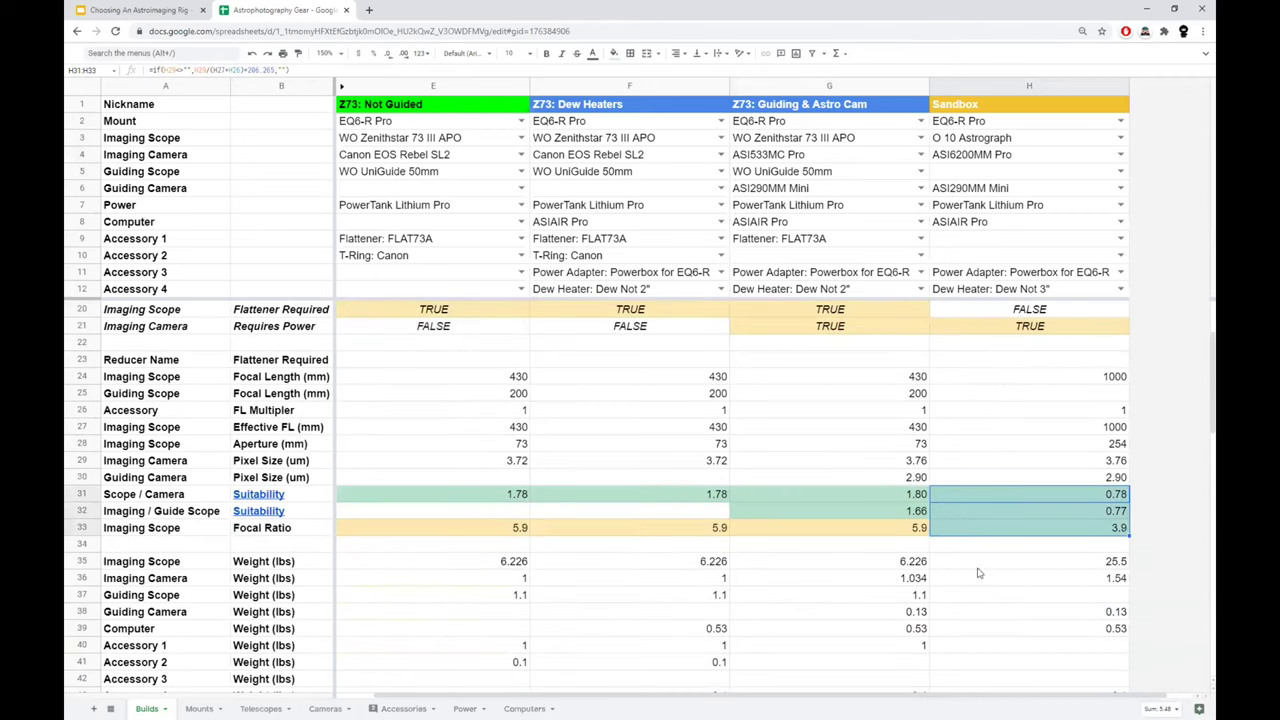
scroll(1000, 585, "down", 1)
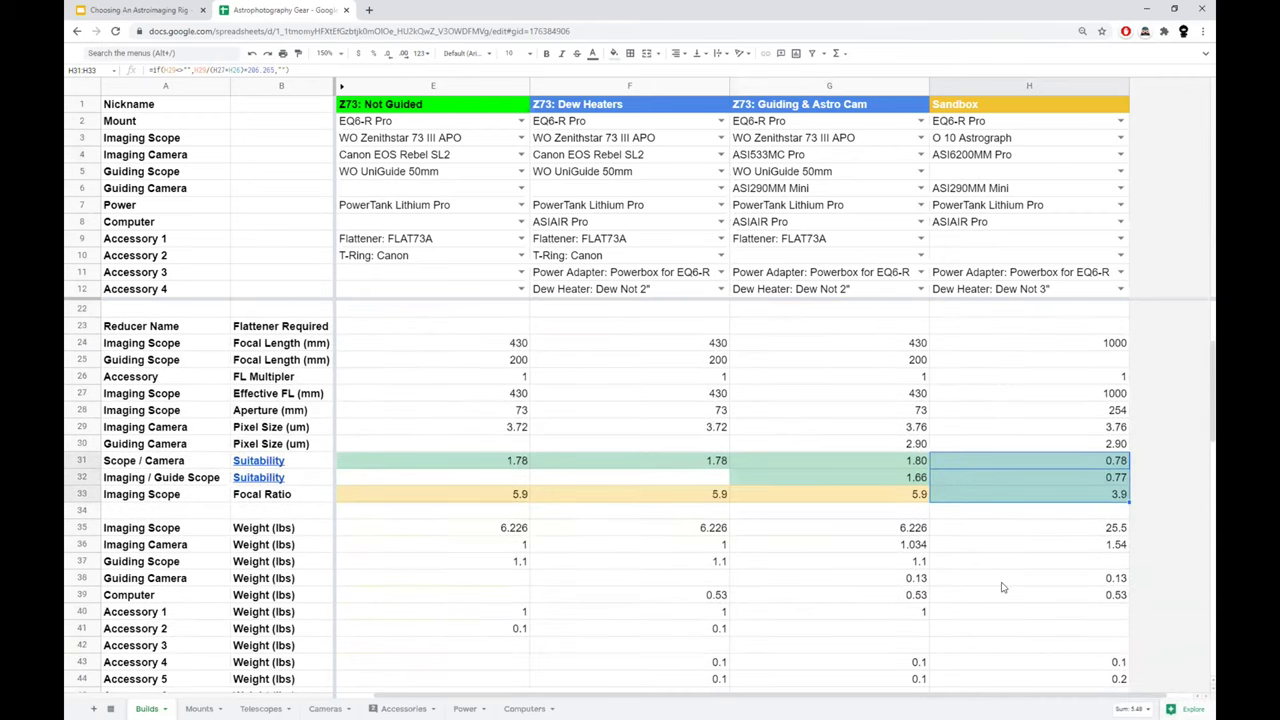
left_click(1006, 498)
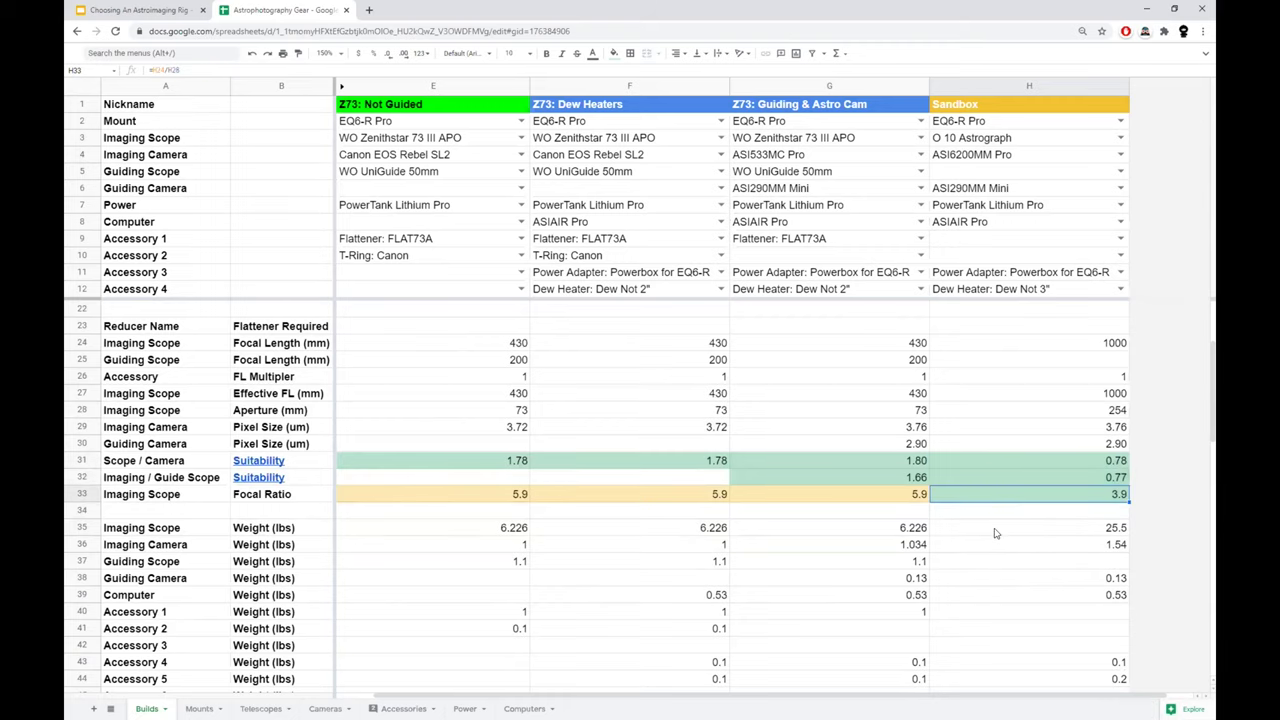
Check the Sandbox build's Mounted Weight and its Mount Suitable percentage.
scroll(995, 533, "down", 4)
left_click(994, 613)
left_click(975, 646)
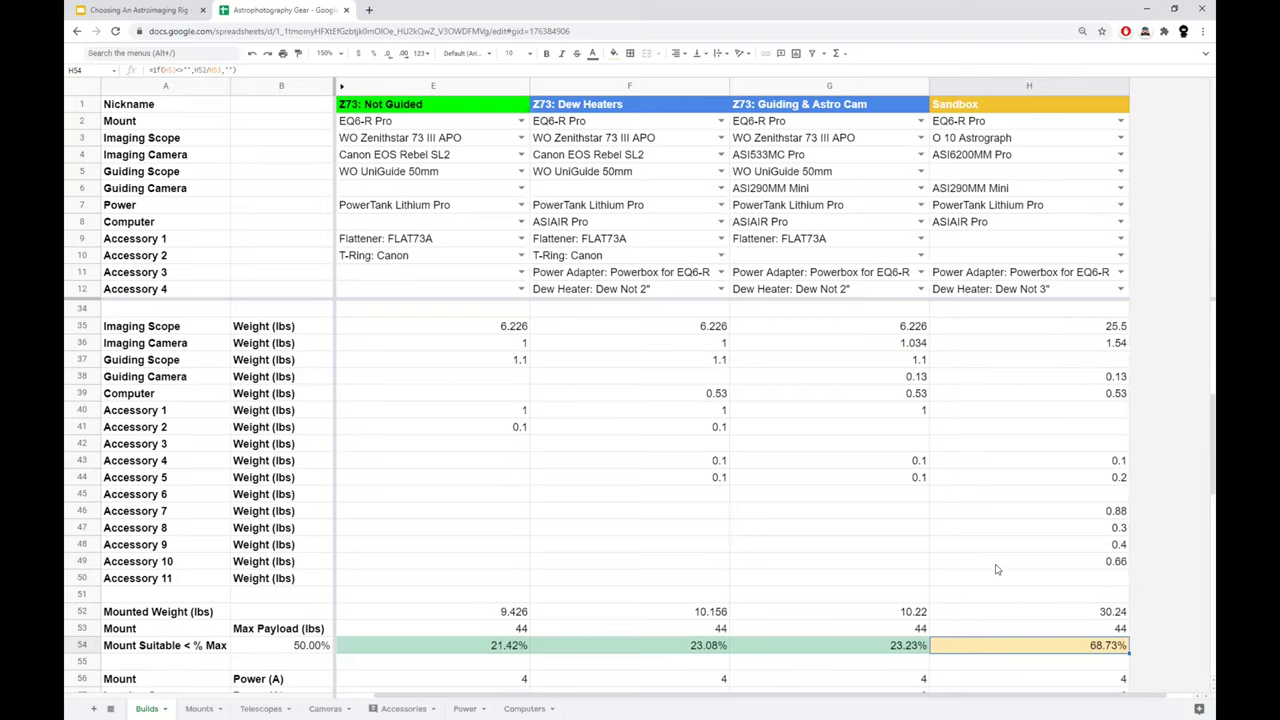
scroll(996, 571, "down", 5)
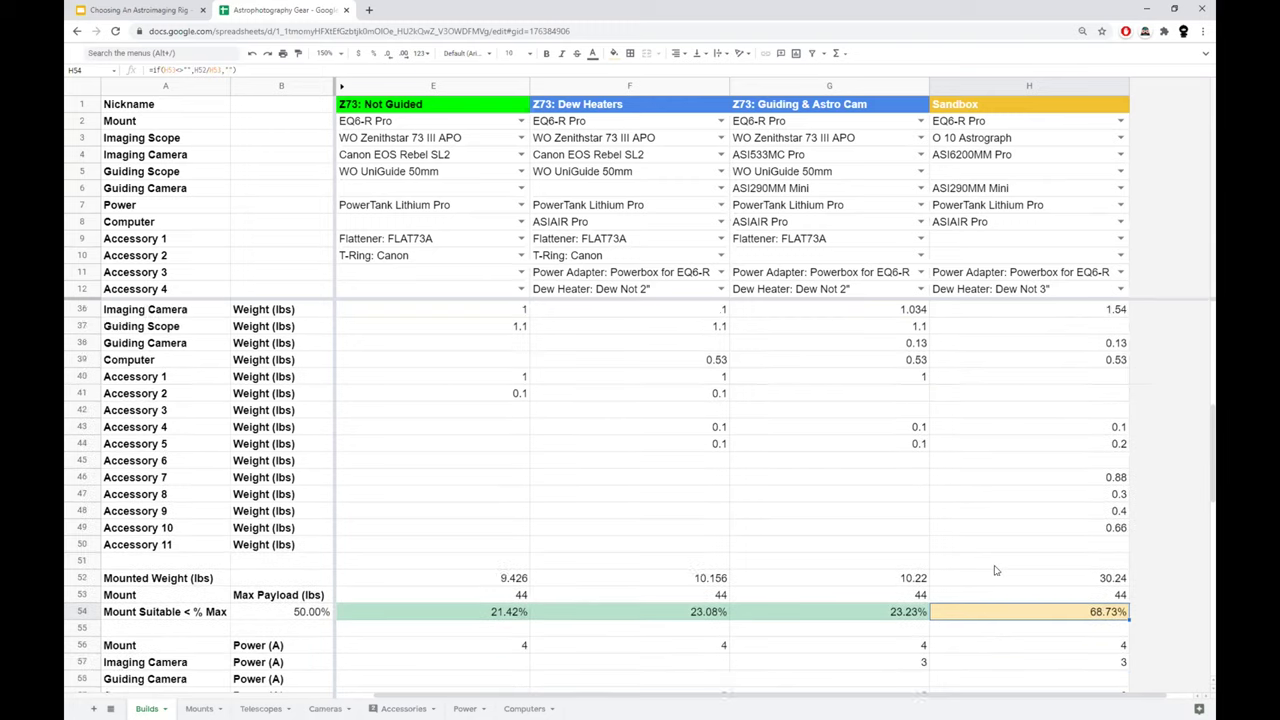
scroll(1022, 437, "up", 1)
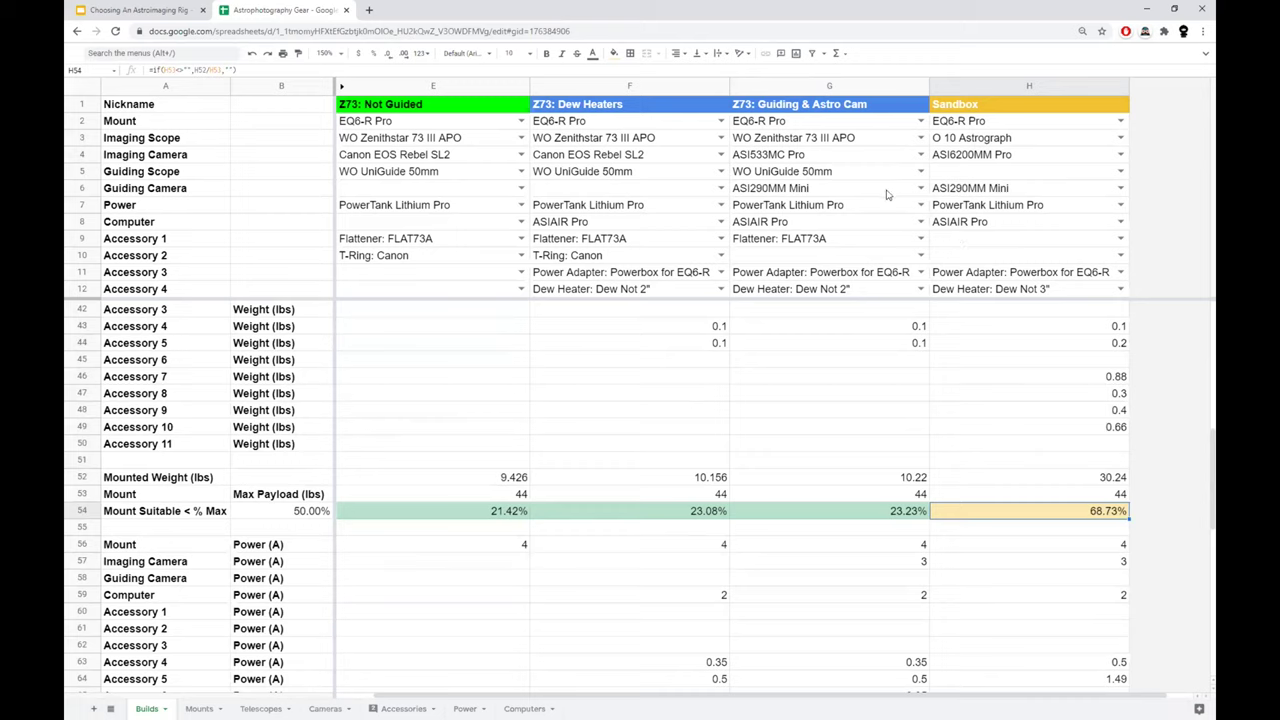
Change the Sandbox build's imaging scope to O 8" Astrograph and check its Mounted Weight, Max Payload and Mount Suitable percentage.
left_click(1120, 138)
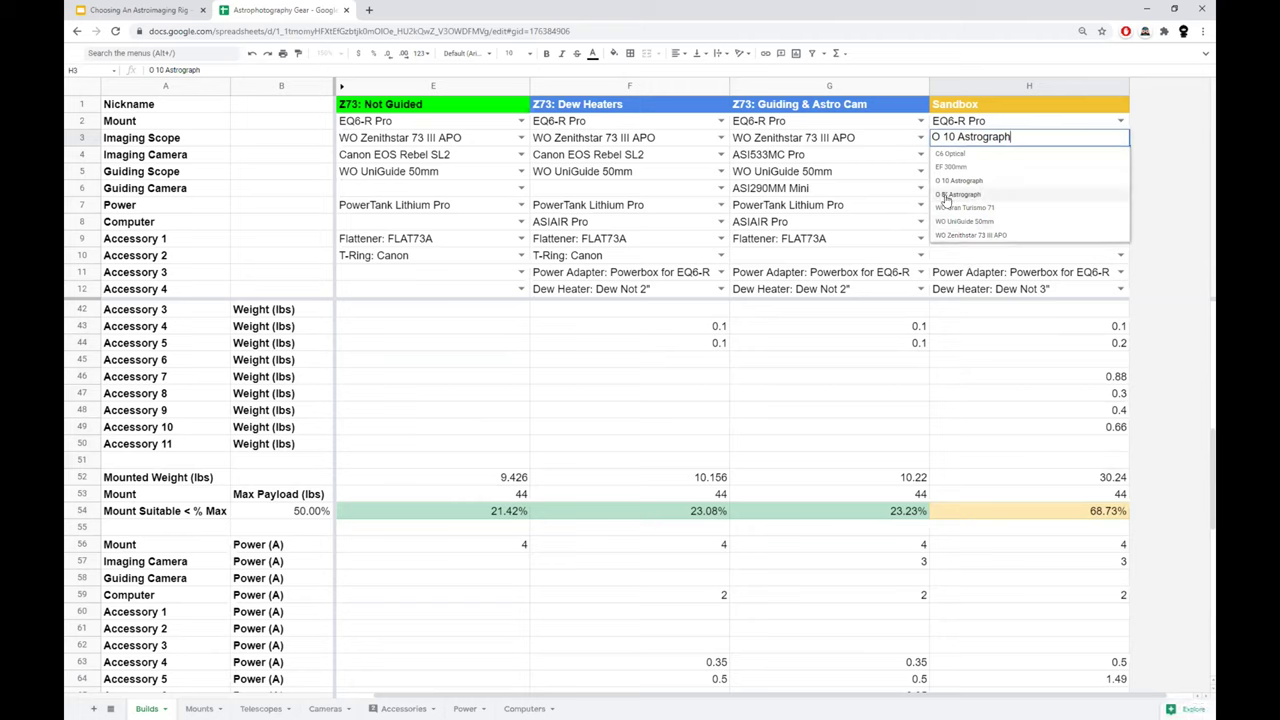
left_click(945, 196)
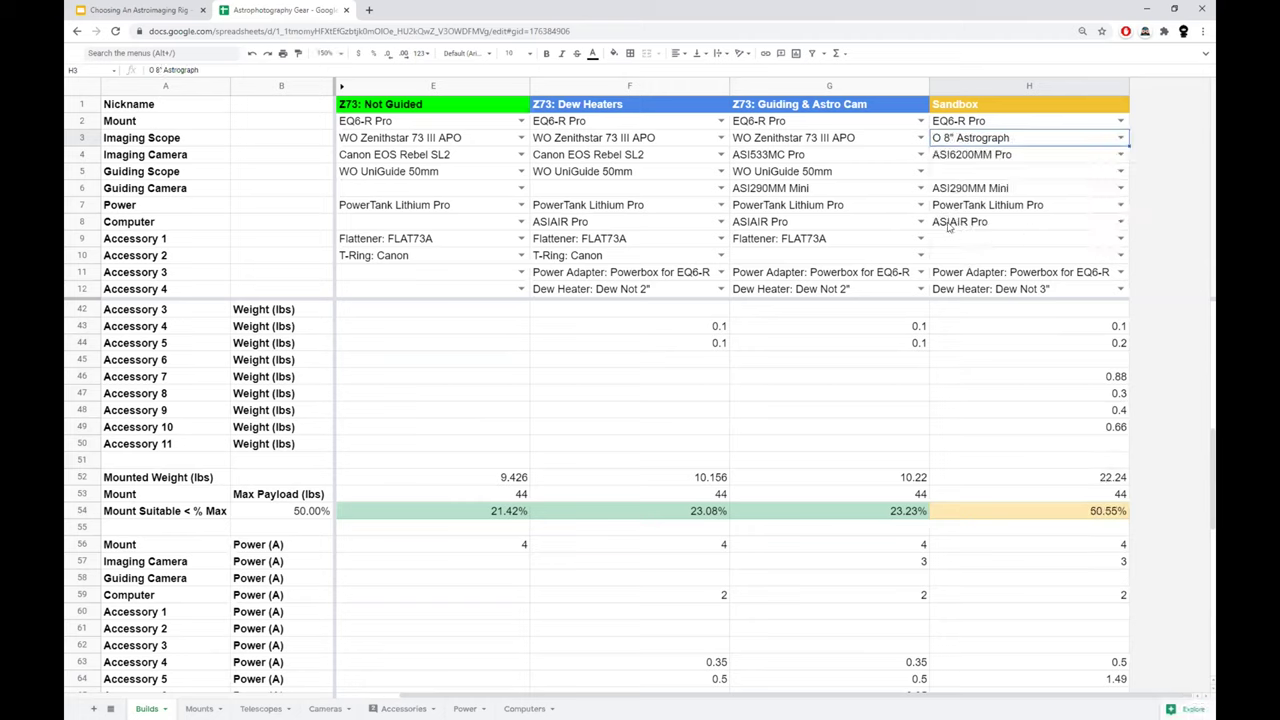
left_click(981, 506)
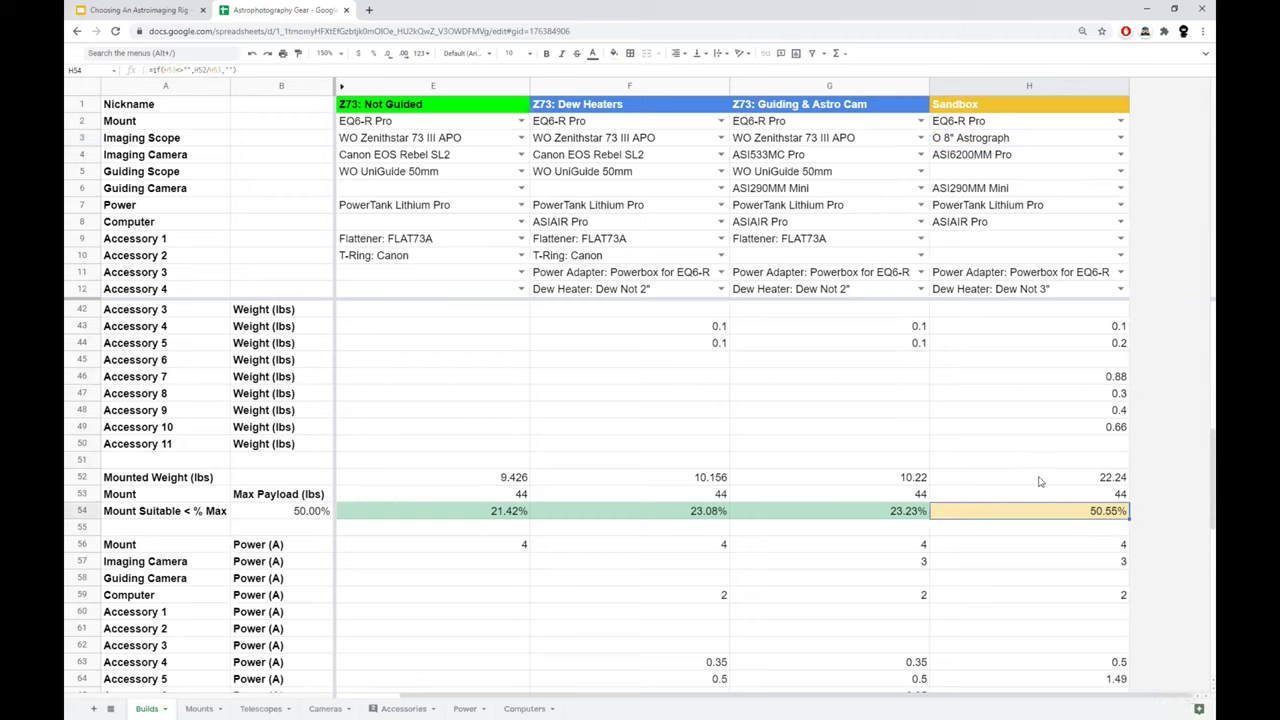
left_click_drag(1043, 480, 1041, 506)
left_click(1007, 515)
Examine the Sandbox build's component power draw and its power totals.
scroll(1010, 498, "down", 2)
scroll(1010, 498, "down", 8)
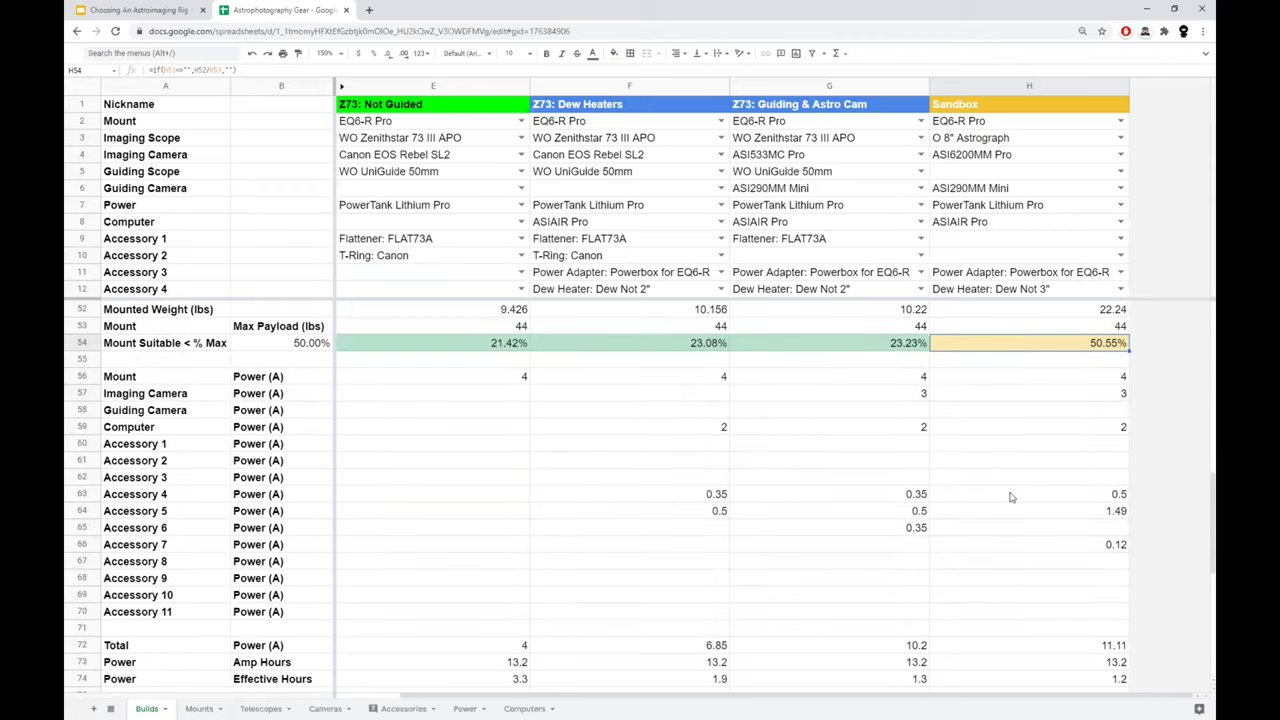